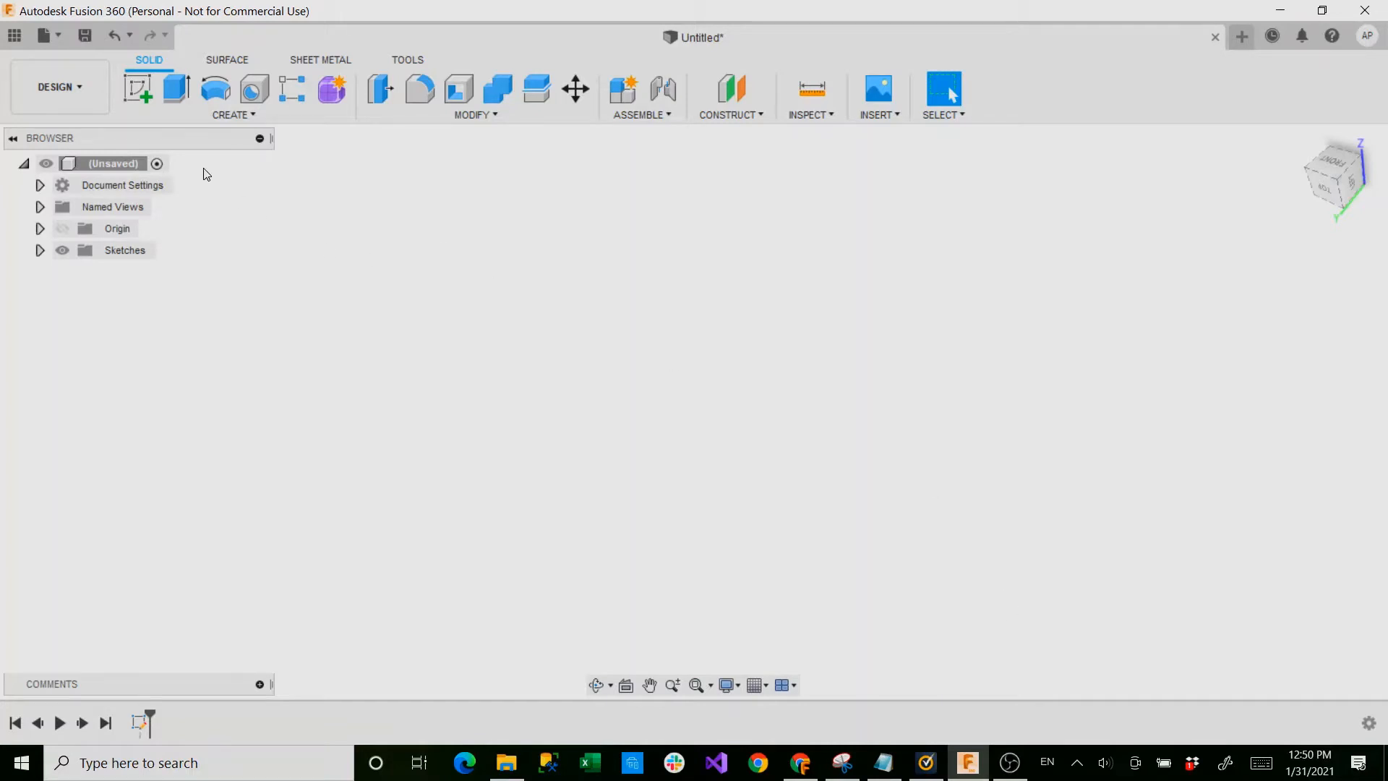
Create a new internal component named "revolve" and make it active
left_click(217, 114)
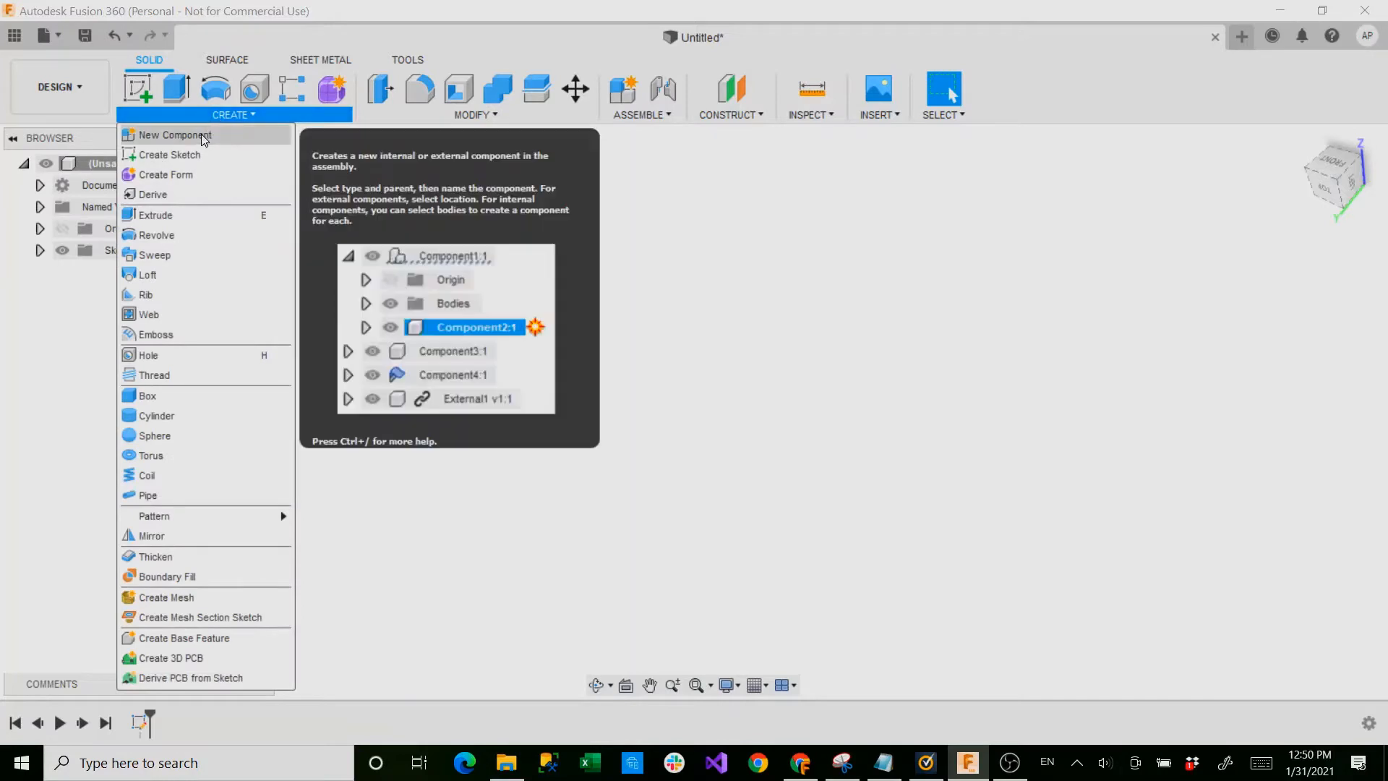
left_click(205, 136)
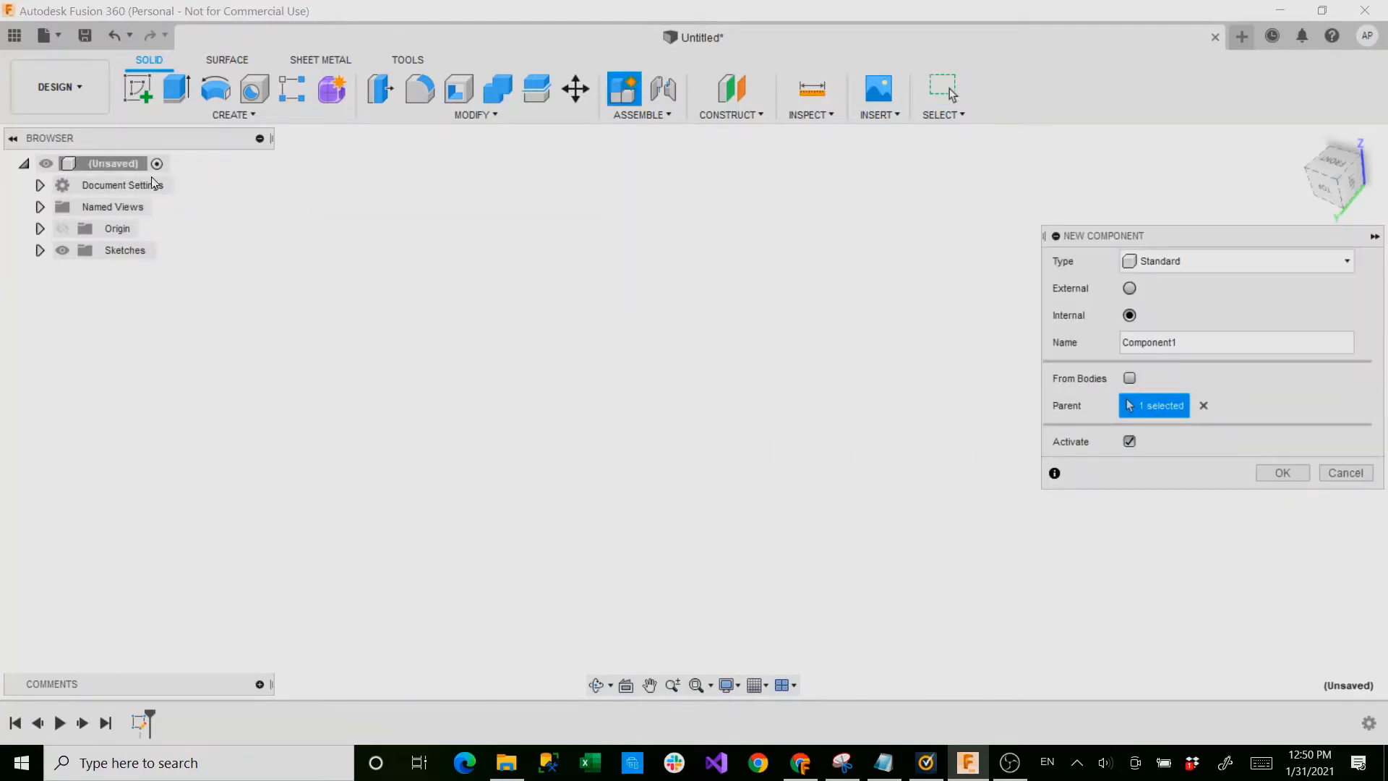
double_click(1252, 344)
type("revolve")
left_click(1291, 473)
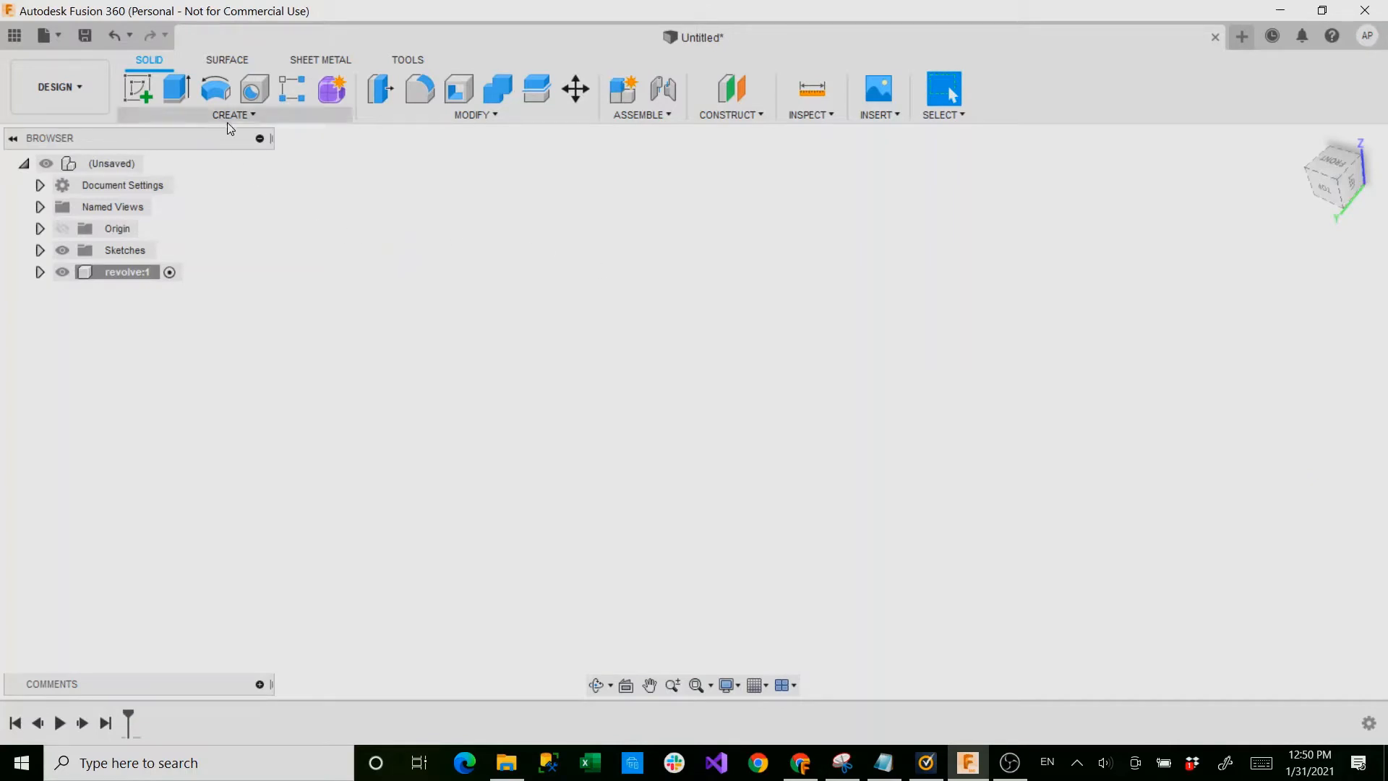
Start a sketch in the revolve component on the origin plane that faces the right view
left_click(140, 84)
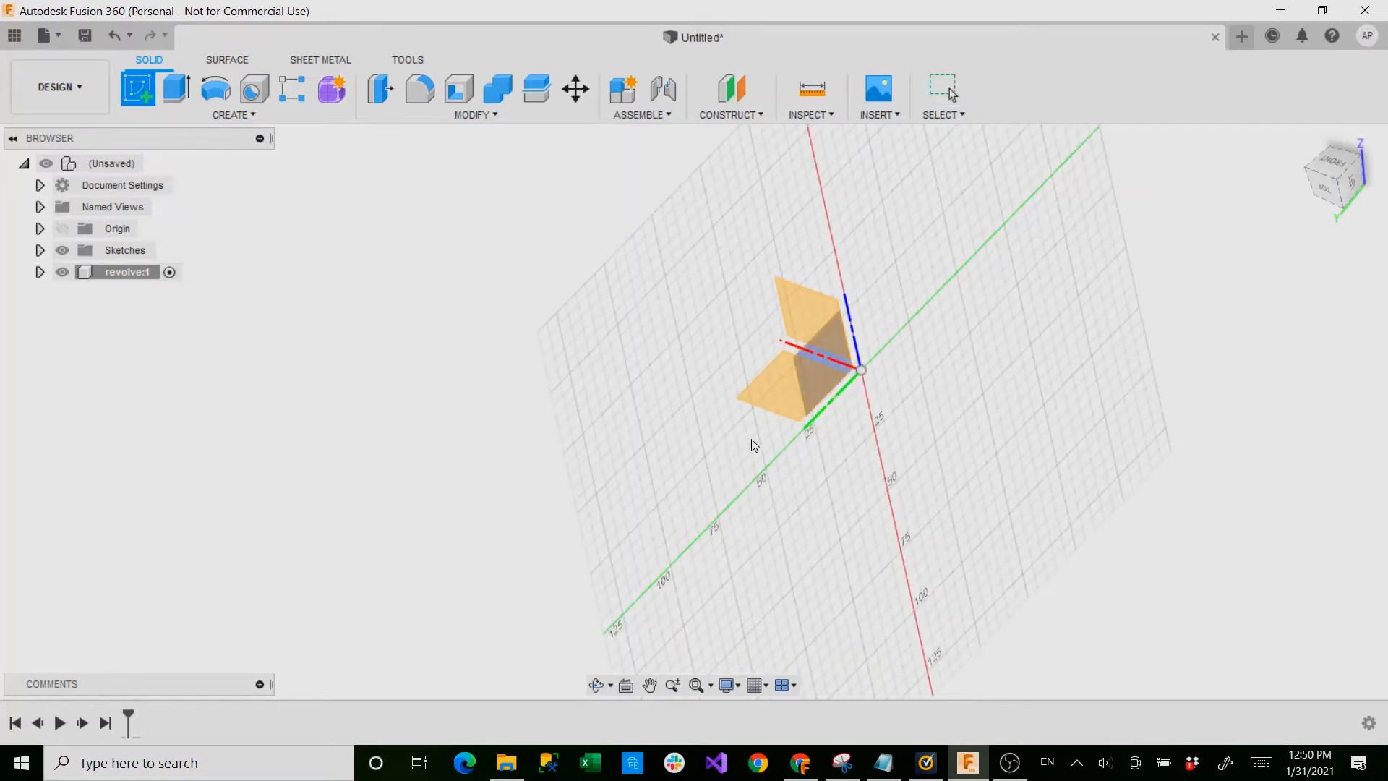
mouse_move(687, 486)
middle_mouse_down("shift")
mouse_move(774, 468)
mouse_move(1007, 471)
mouse_move(936, 446)
mouse_move(896, 465)
mouse_move(744, 474)
mouse_move(896, 384)
mouse_move(955, 304)
mouse_move(1082, 276)
mouse_move(1082, 324)
mouse_move(1114, 335)
middle_mouse_up("shift")
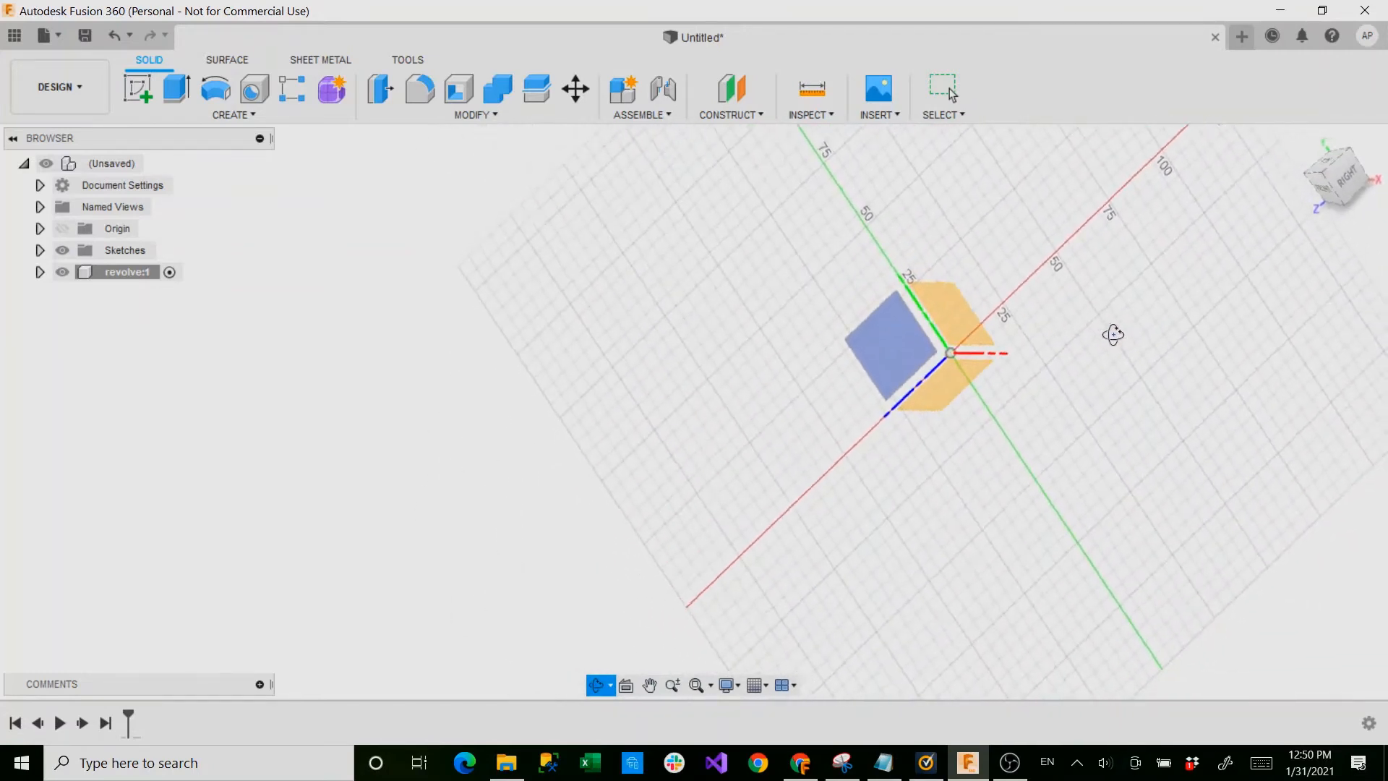
left_click(894, 357)
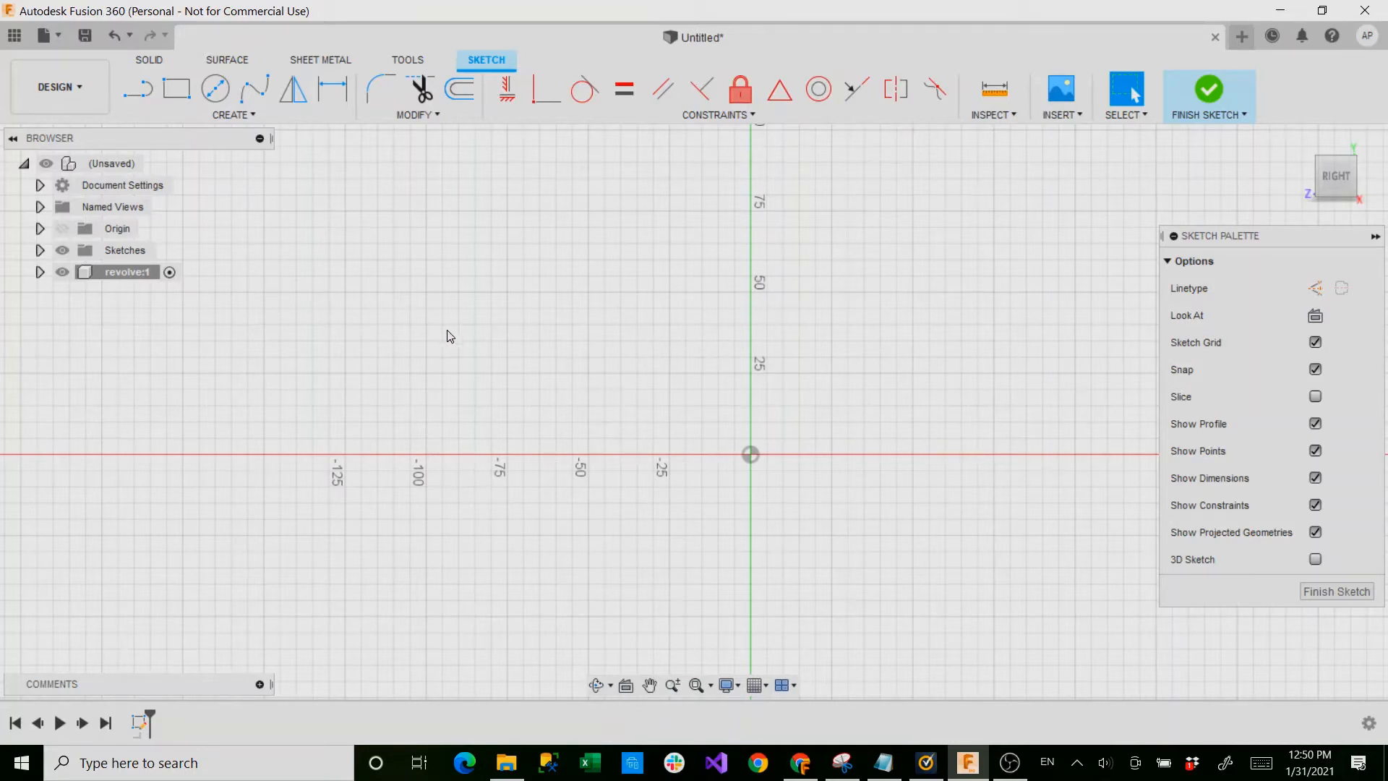
Draw a 15 mm horizontal line outward from the vertical axis well above the origin, with a short vertical line down from its end
left_click(138, 90)
mouse_move(623, 256)
middle_mouse_down()
mouse_move(595, 393)
mouse_move(555, 419)
middle_mouse_up()
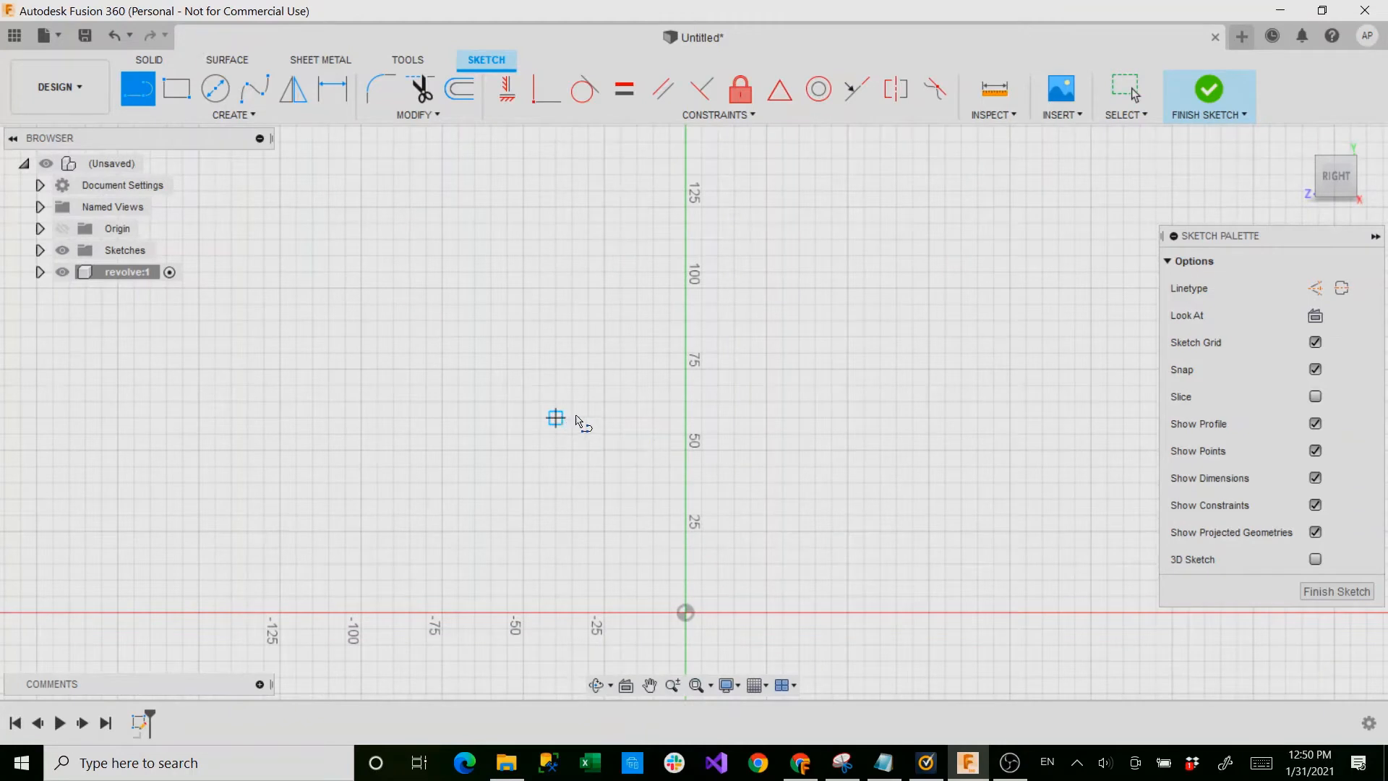
left_click(684, 276)
left_click_drag(685, 275, 633, 275)
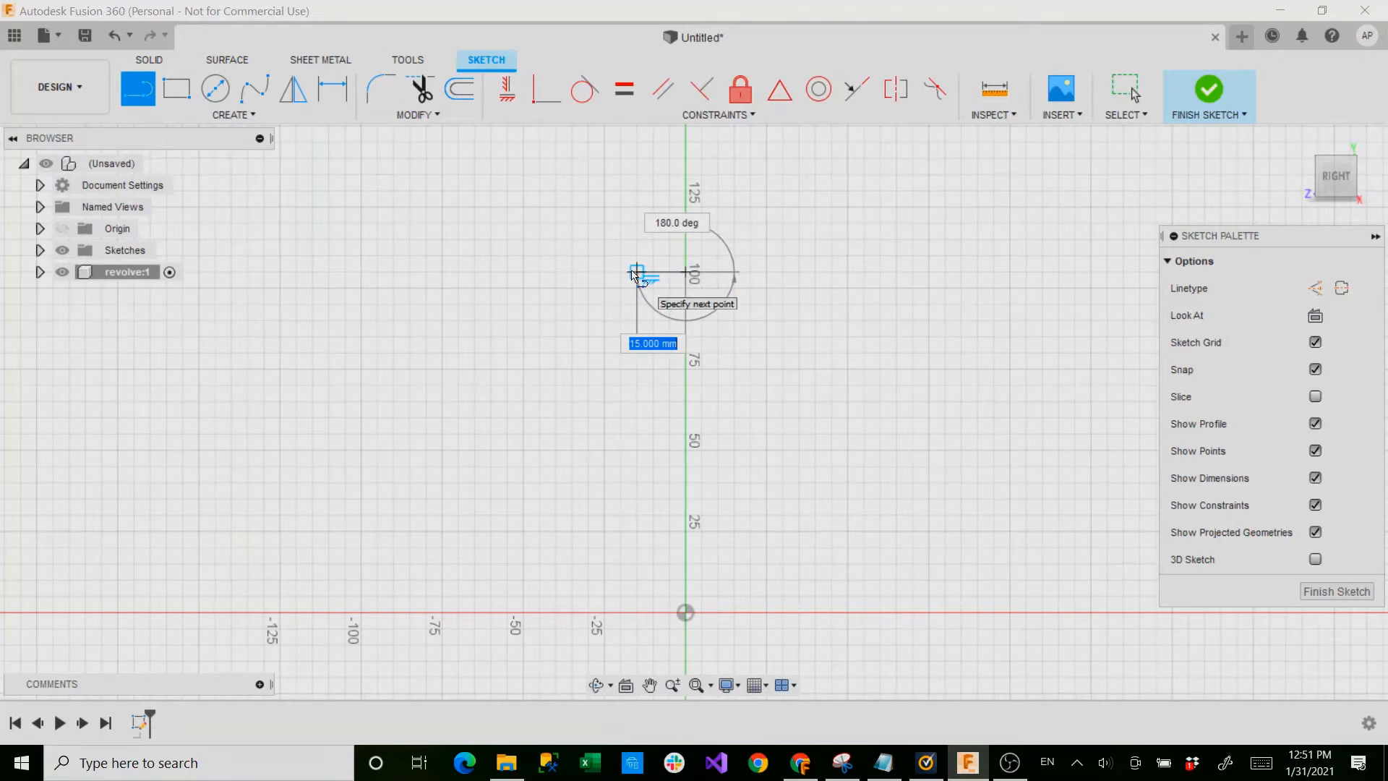
left_click_drag(634, 275, 635, 304)
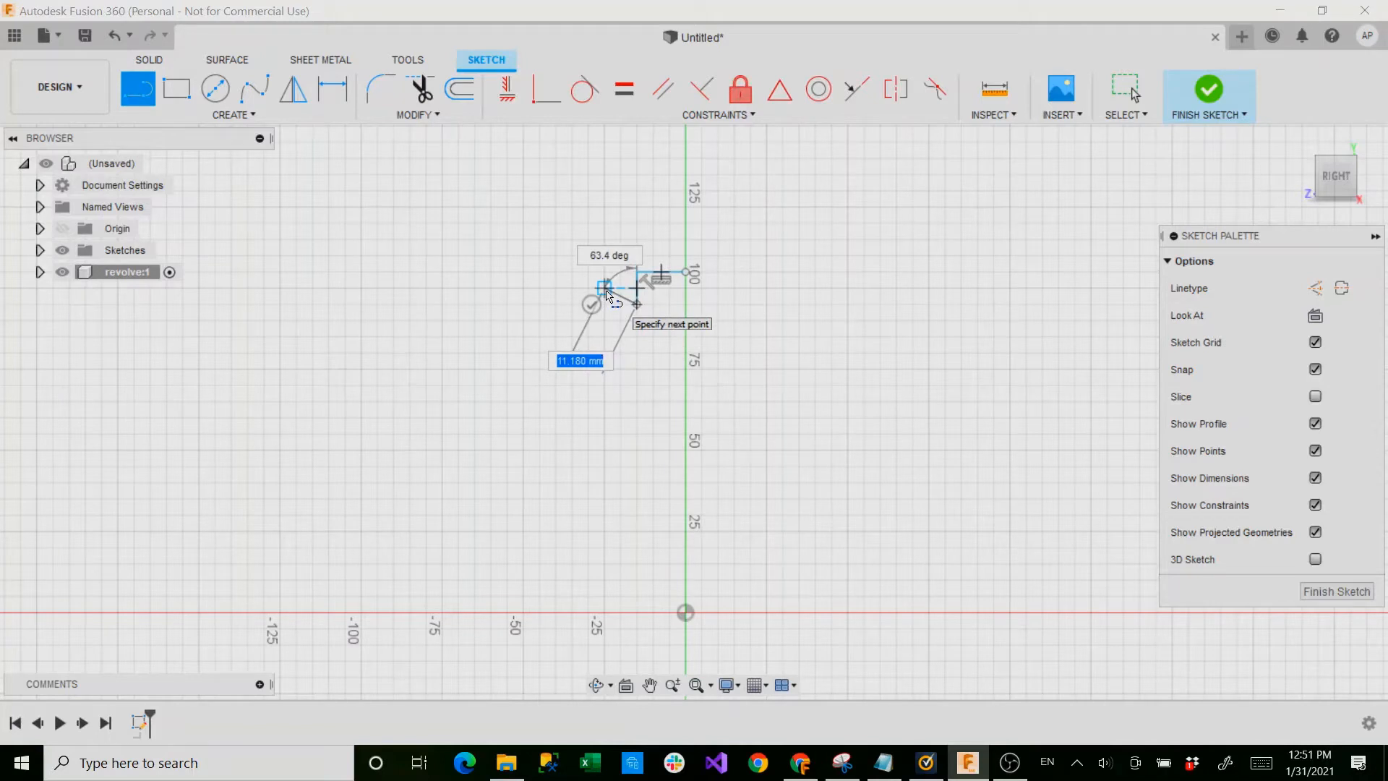
Draw a 10 mm line slanting up and outward at 60° from the lower end of the short vertical line
key("Tab")
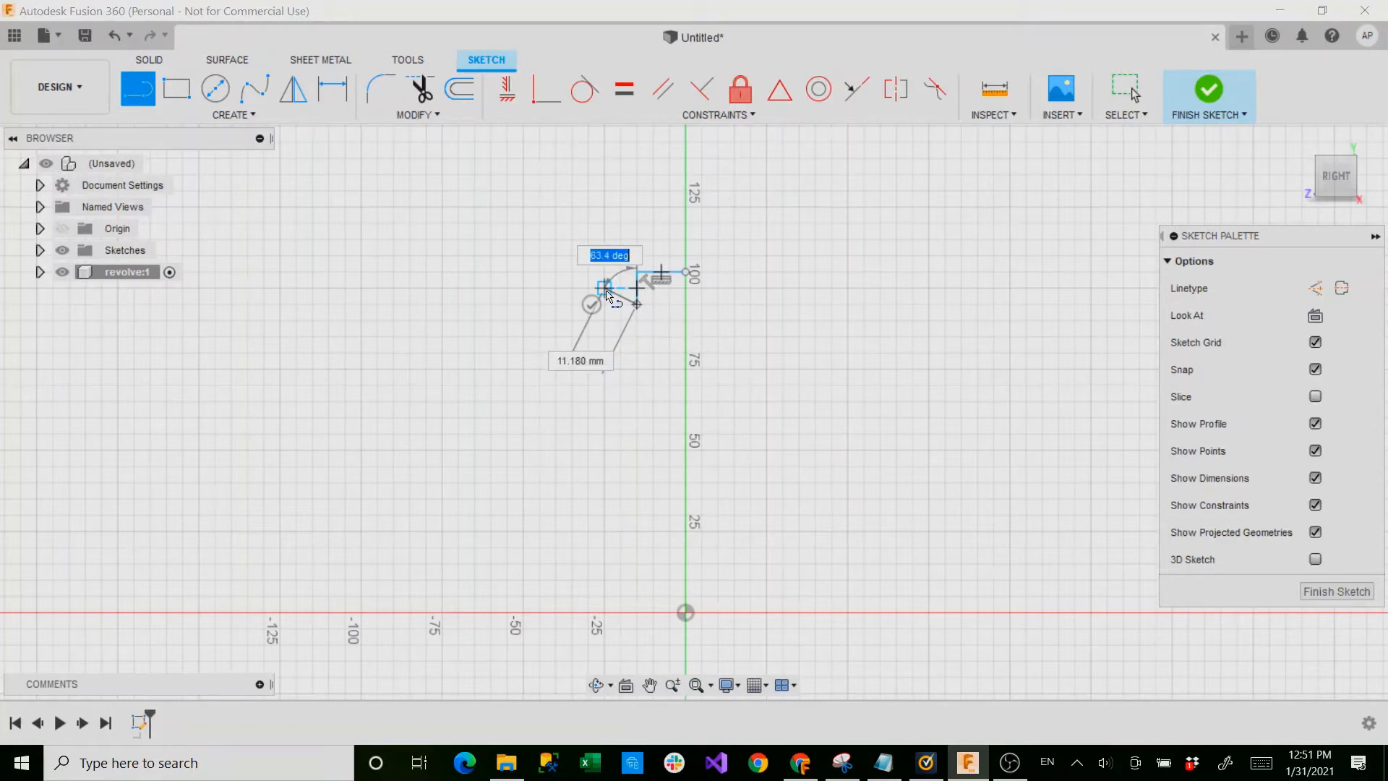
key("Tab")
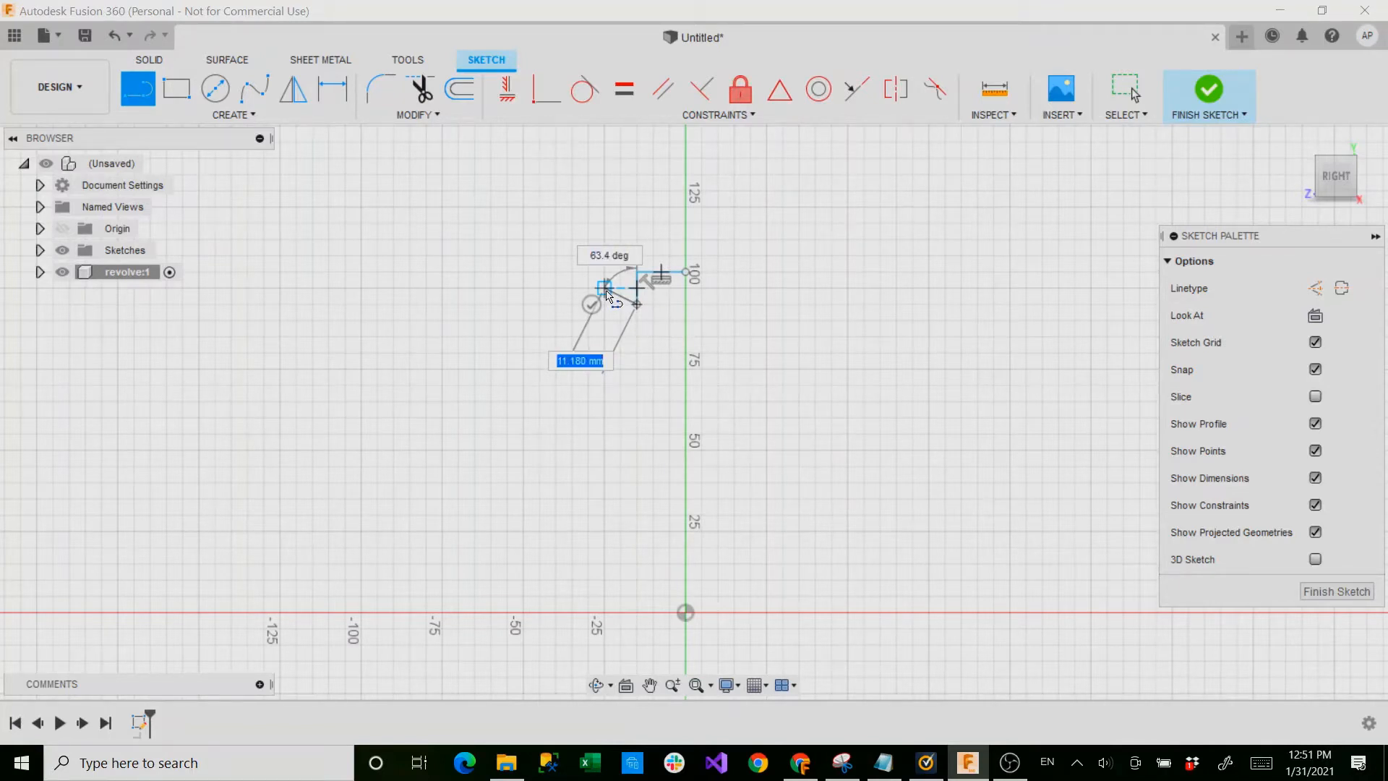
key("Tab")
type("60")
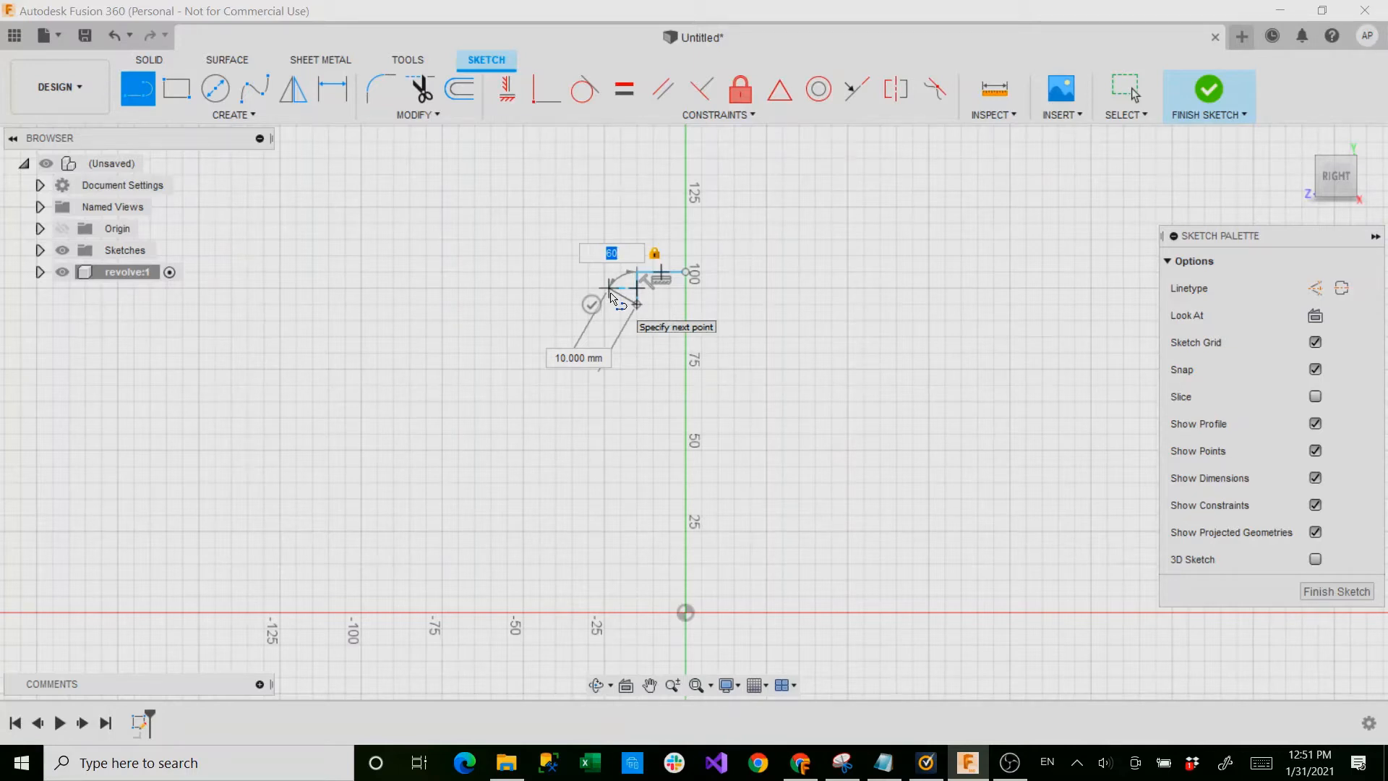
left_click(611, 297)
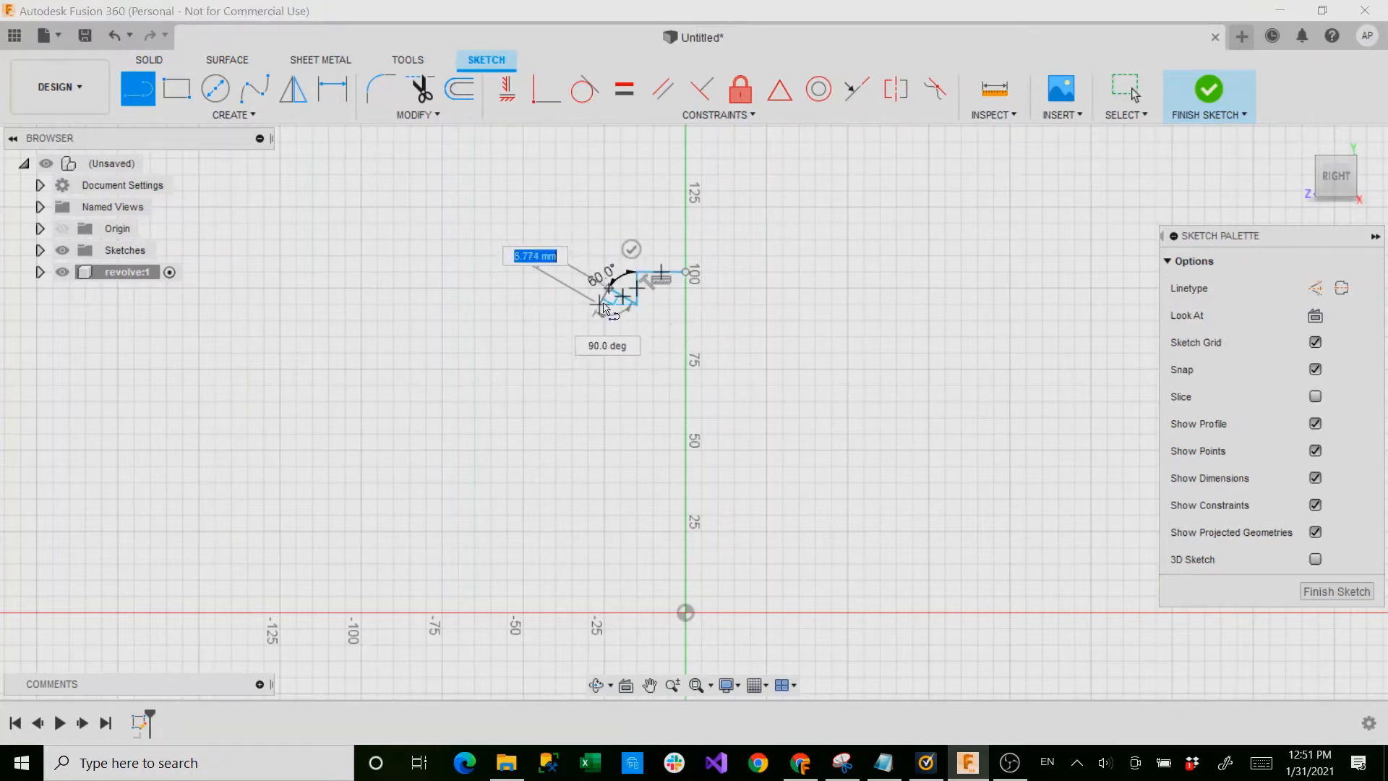
Draw a three-point arc from the slanted line's free end, bulging outward, to a point directly below the short vertical line
left_click(231, 114)
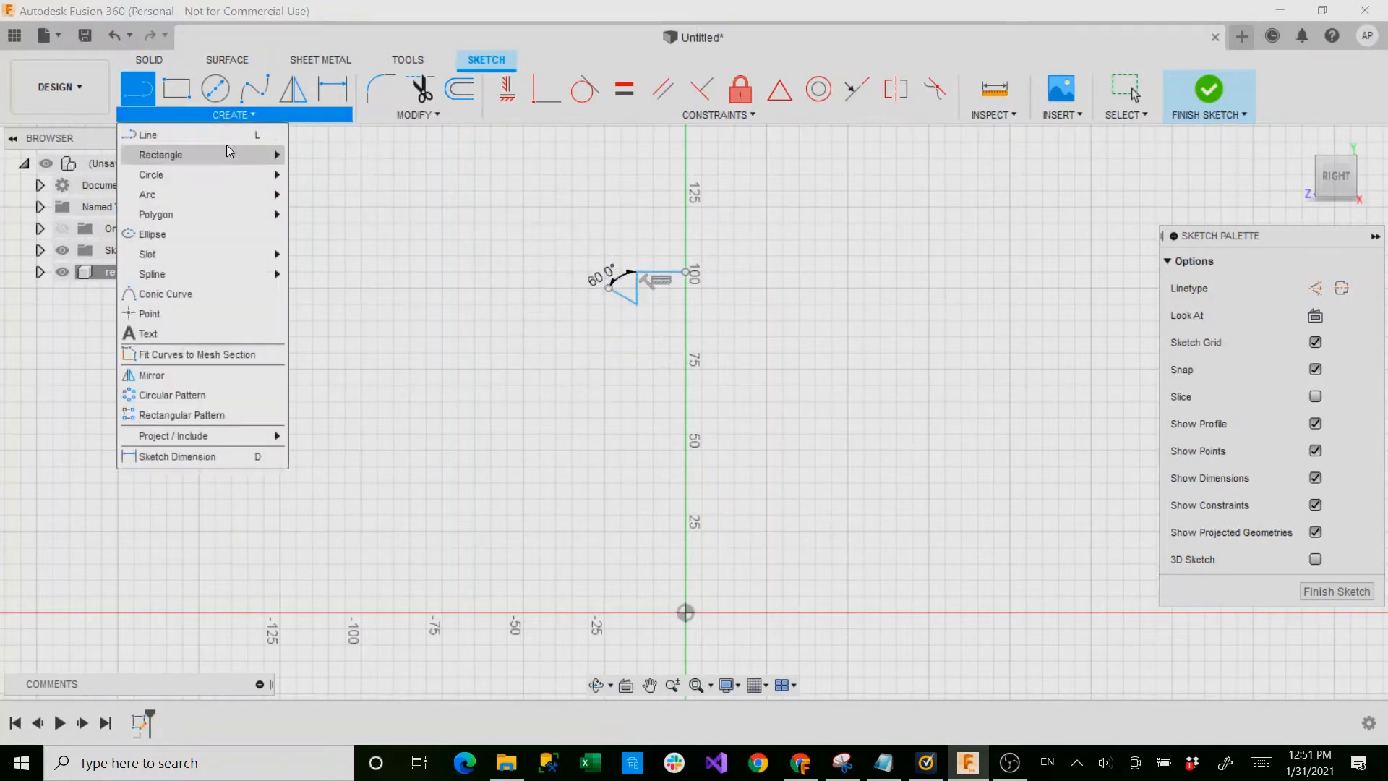
mouse_move(245, 196)
left_click(302, 195)
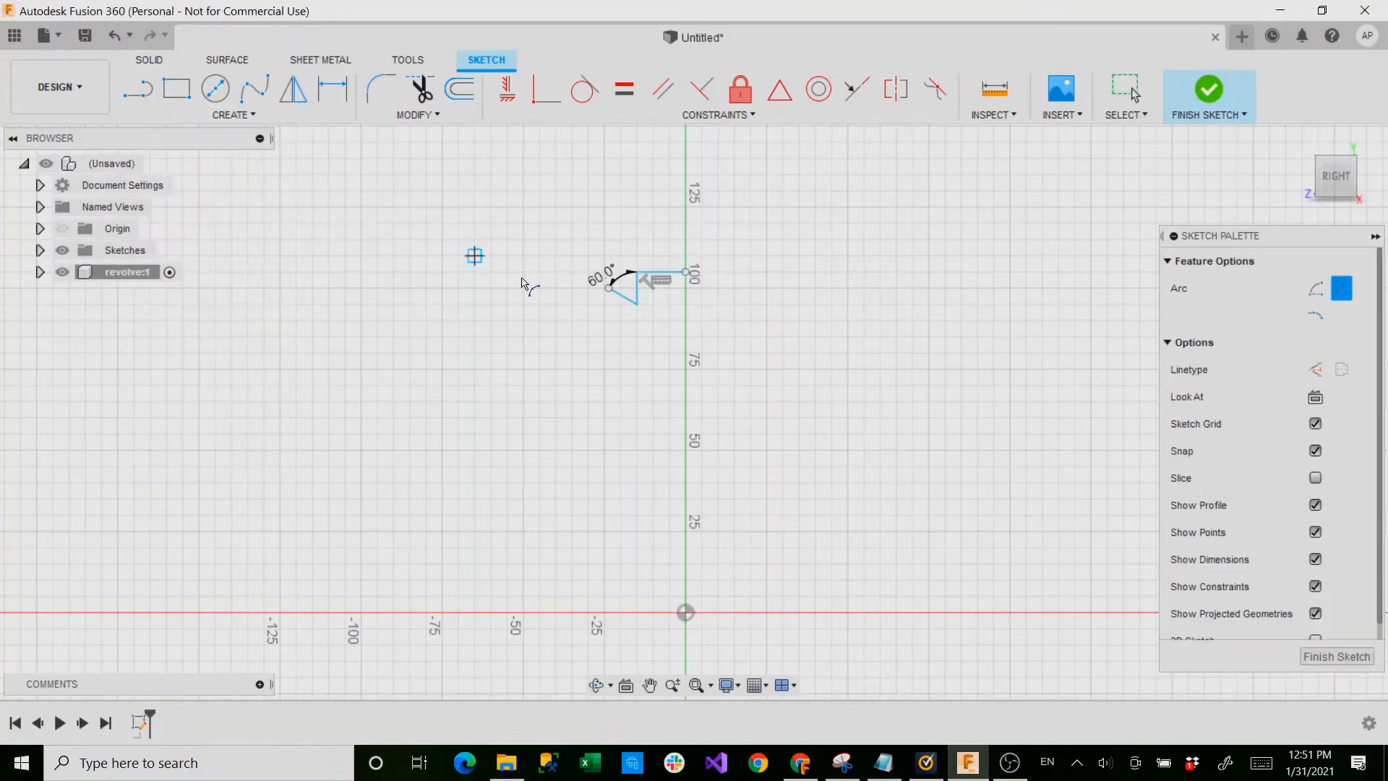
left_click(608, 289)
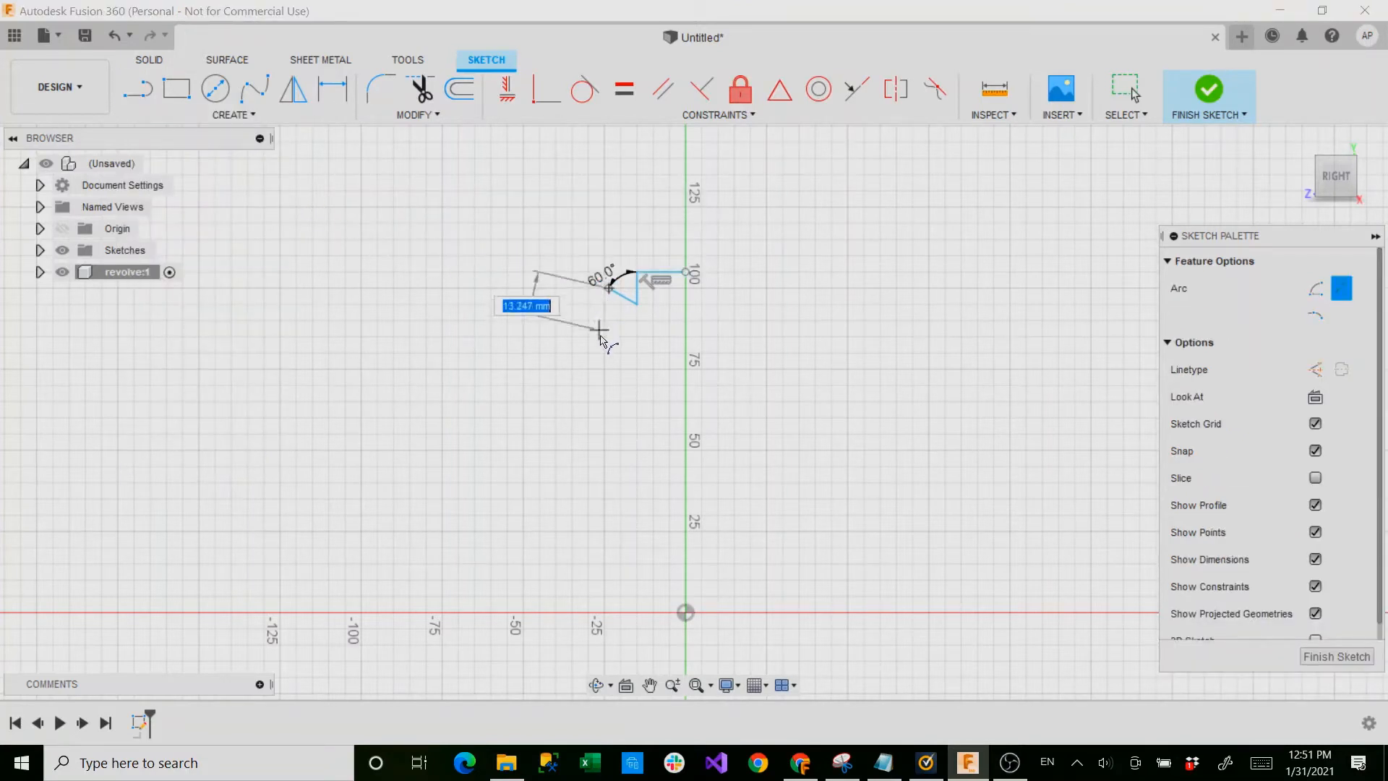
left_click(637, 337)
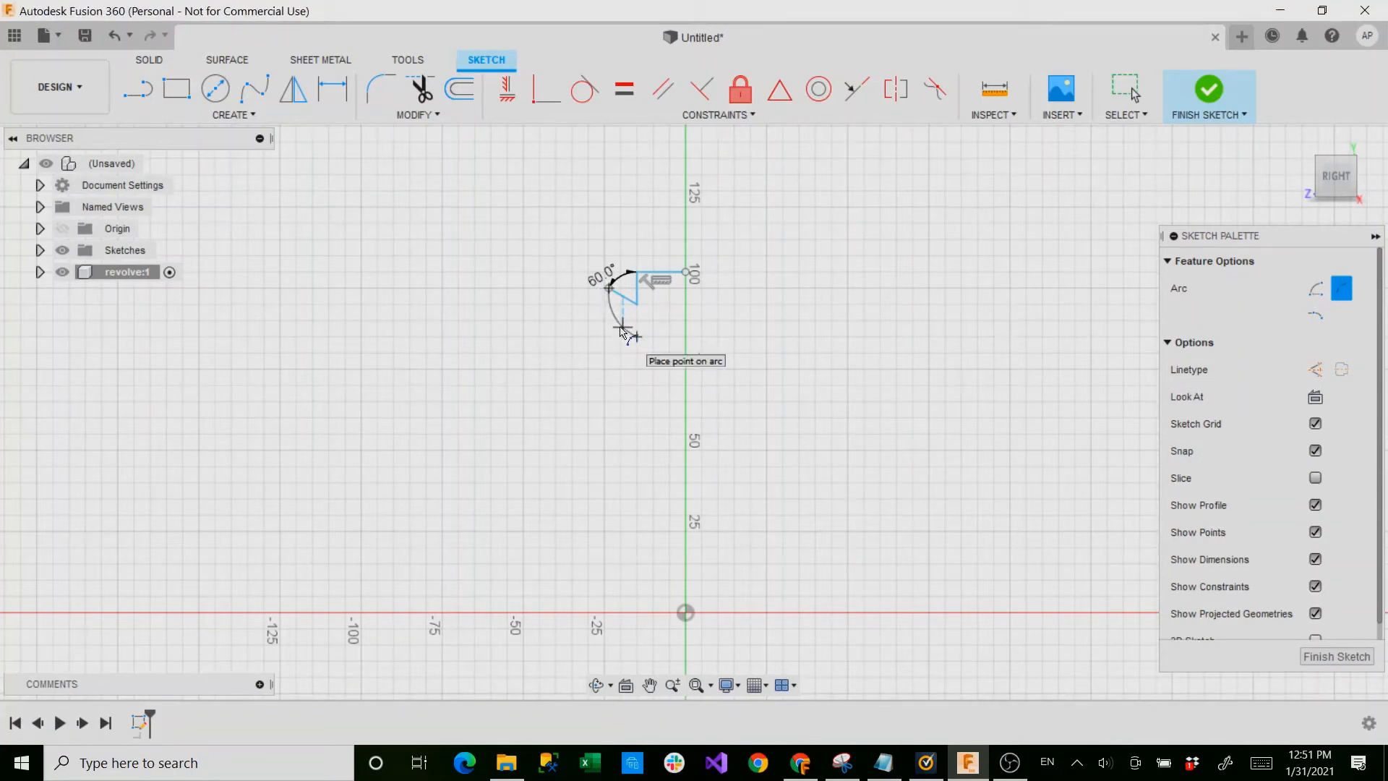
left_click(622, 332)
scroll(623, 332, "up", 2)
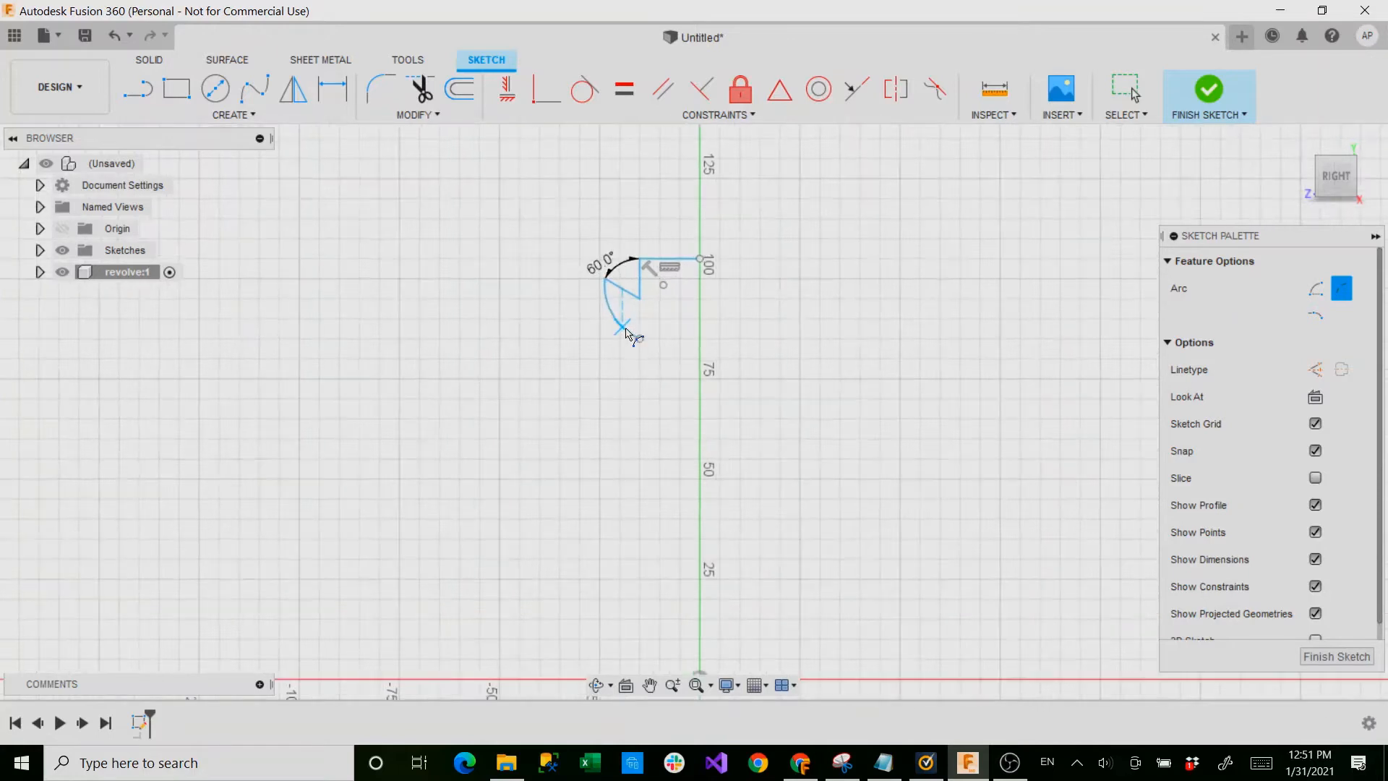
scroll(626, 334, "down", 1)
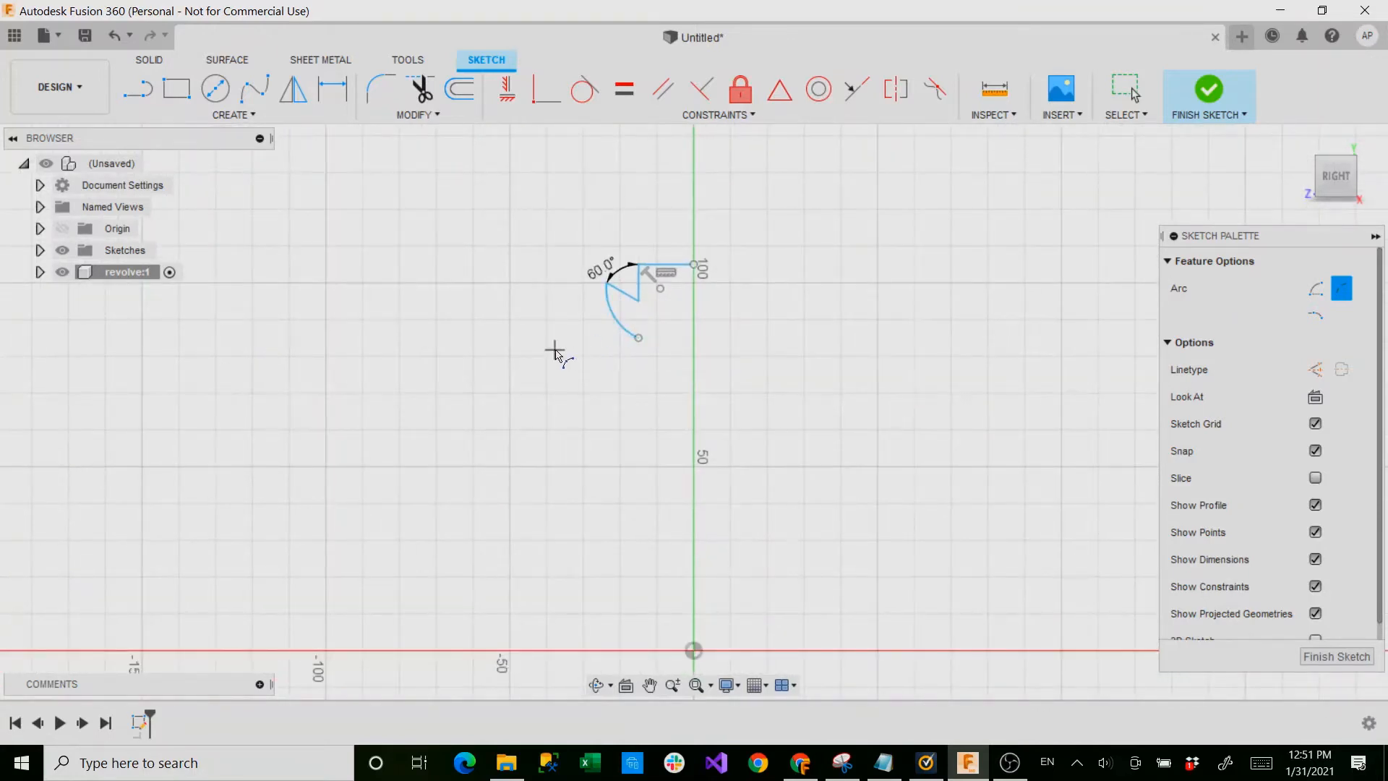
Draw a 10 mm vertical line straight down from the lower end of the arc
left_click(137, 89)
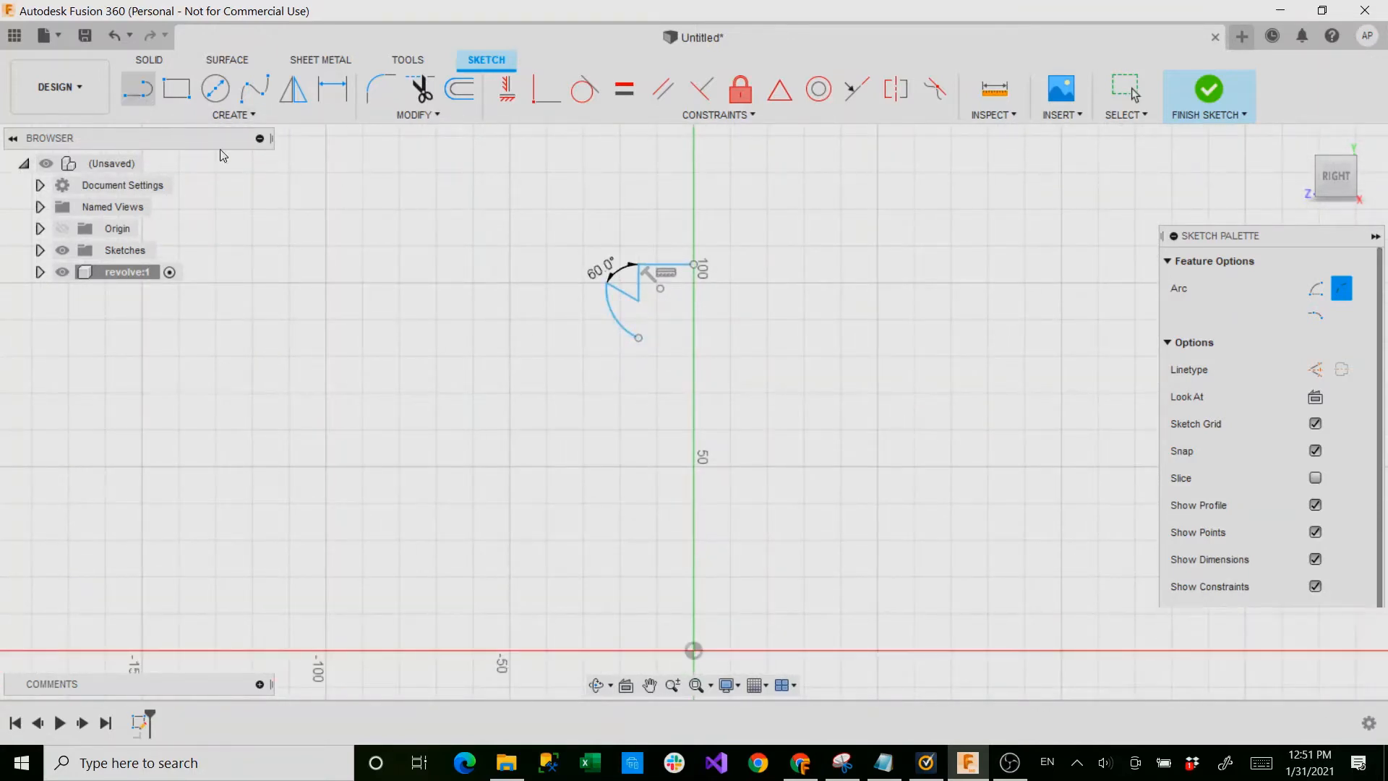
left_click(638, 340)
scroll(642, 358, "down", 1)
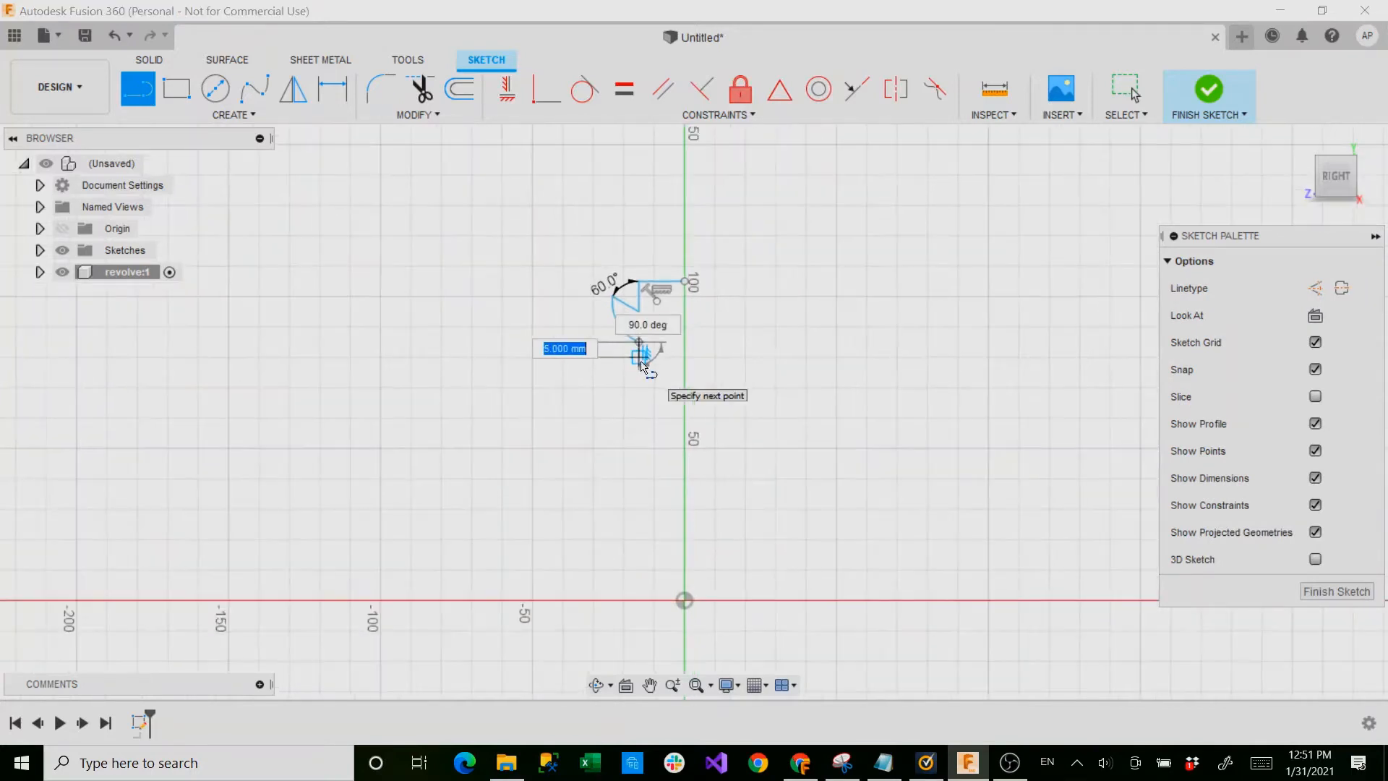
scroll(641, 358, "down", 1)
scroll(639, 355, "up", 2)
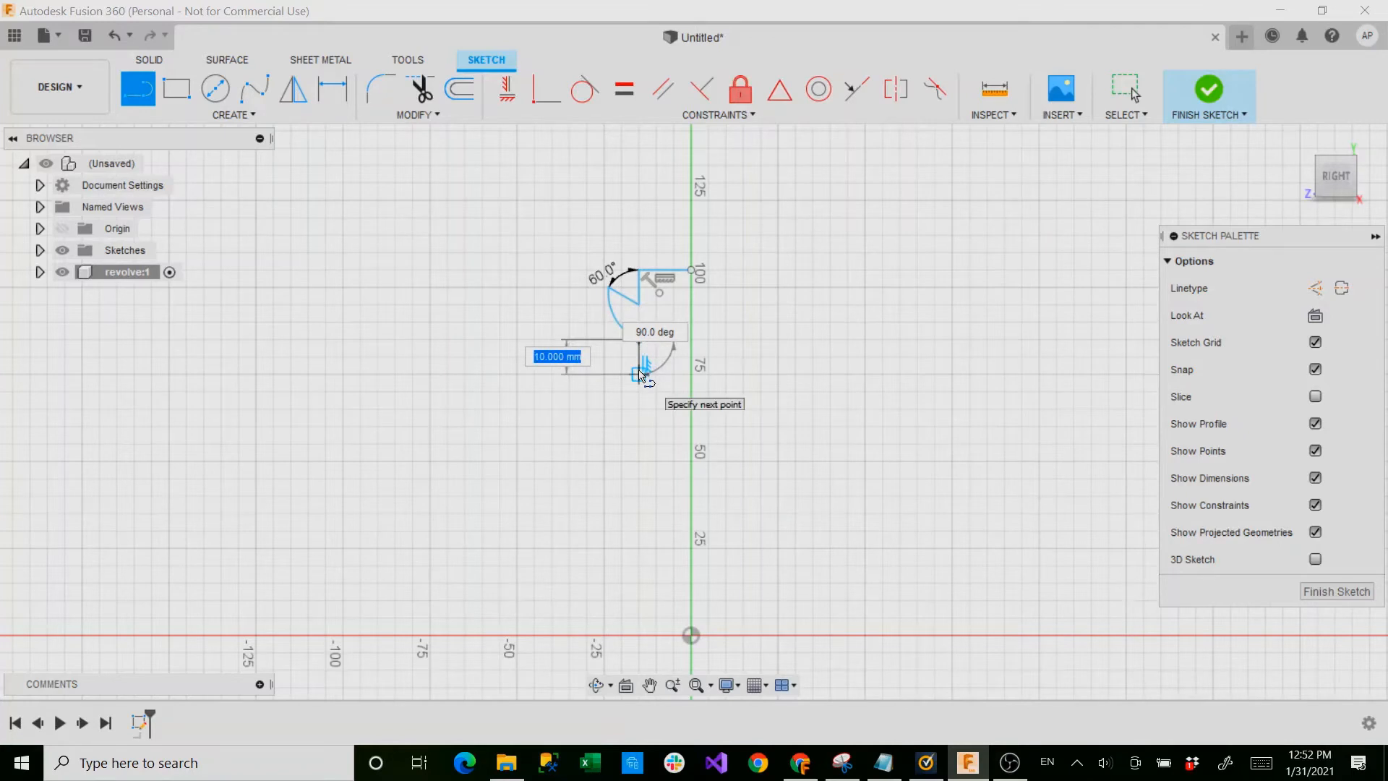
left_click(639, 373)
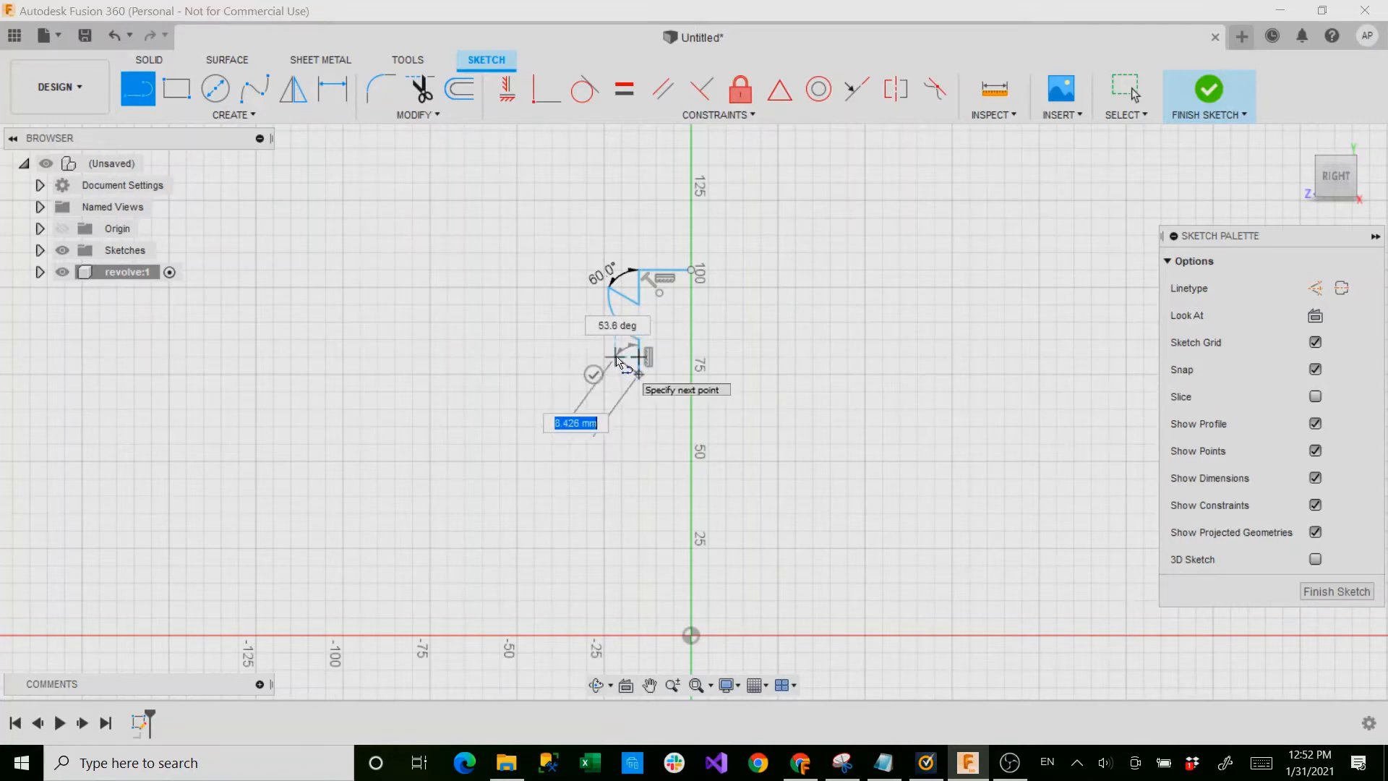
Add a second outward-slanting line at 60° from the lower end of the 10 mm vertical line and end the line chain
type("60")
key("Tab")
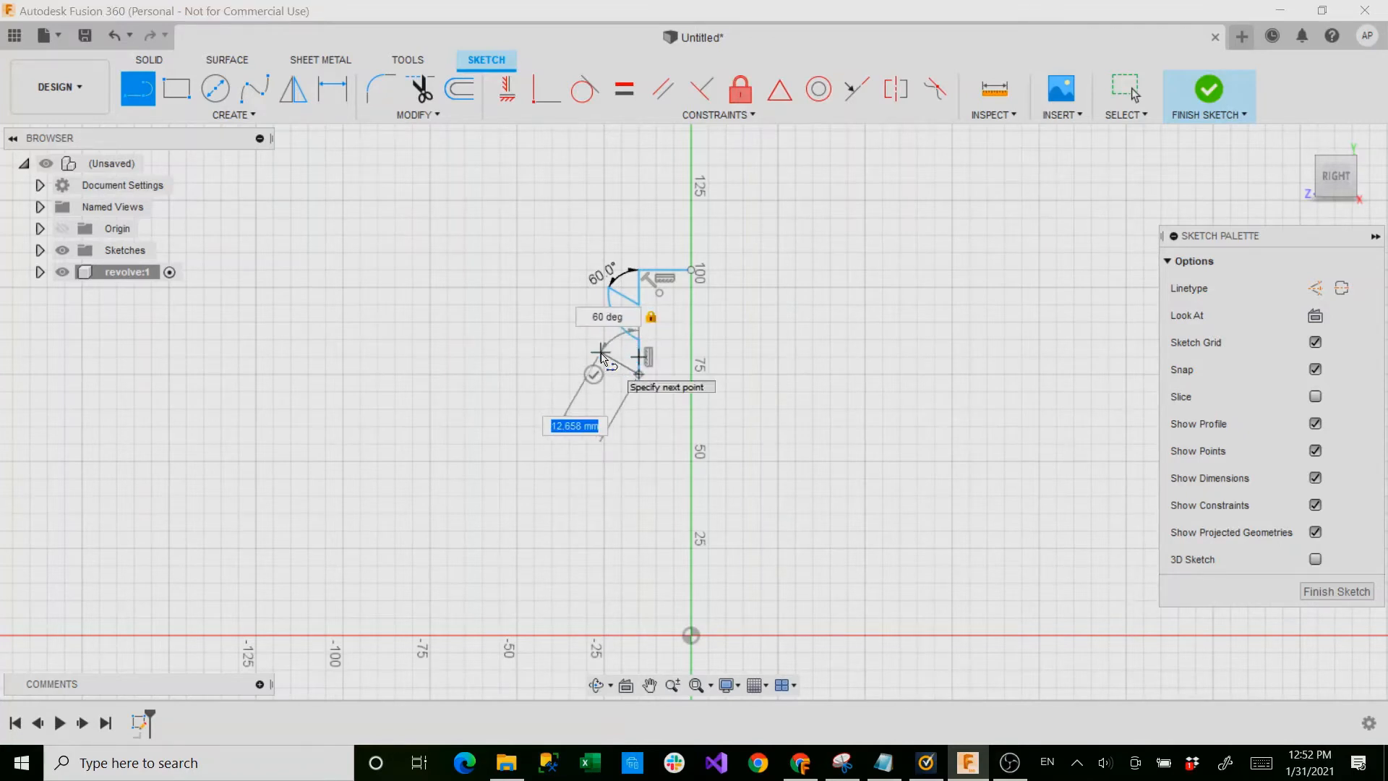
key("Return")
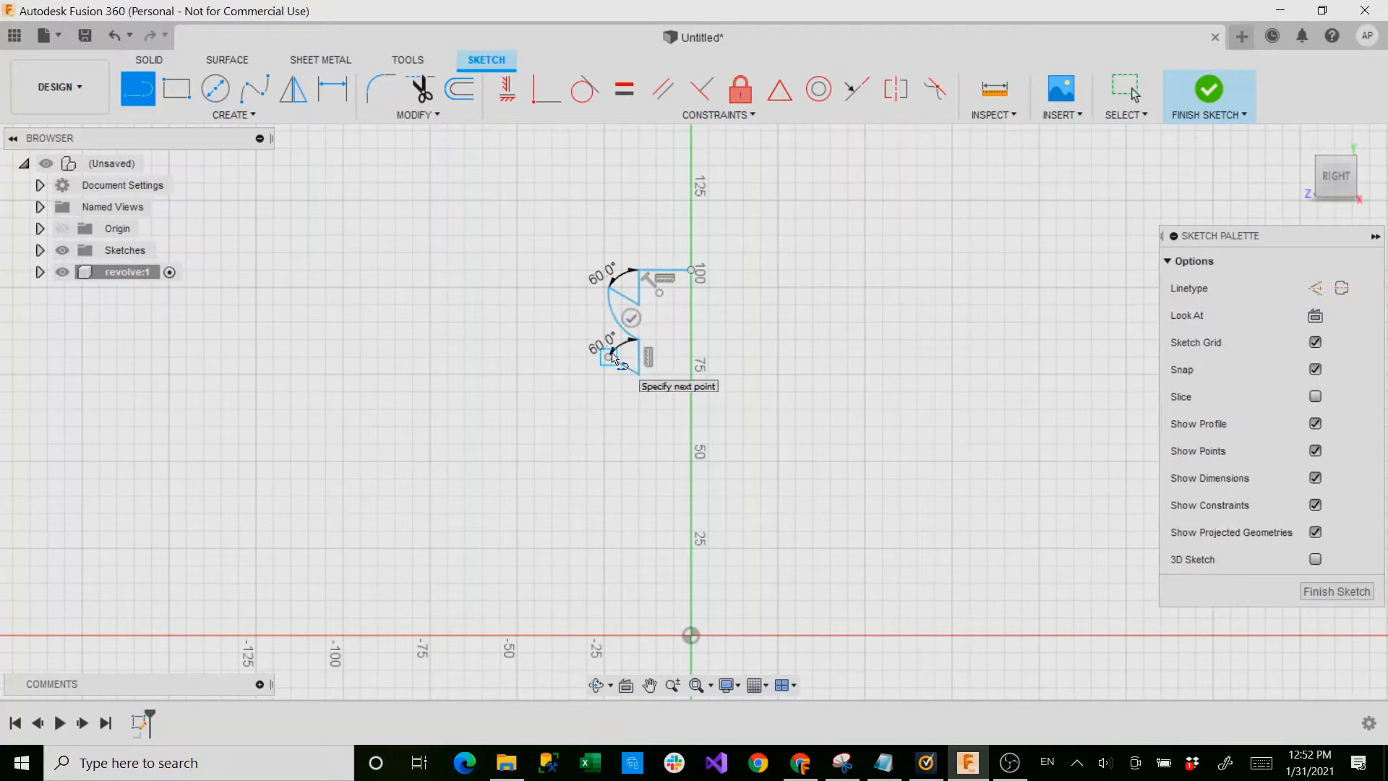
key("Escape")
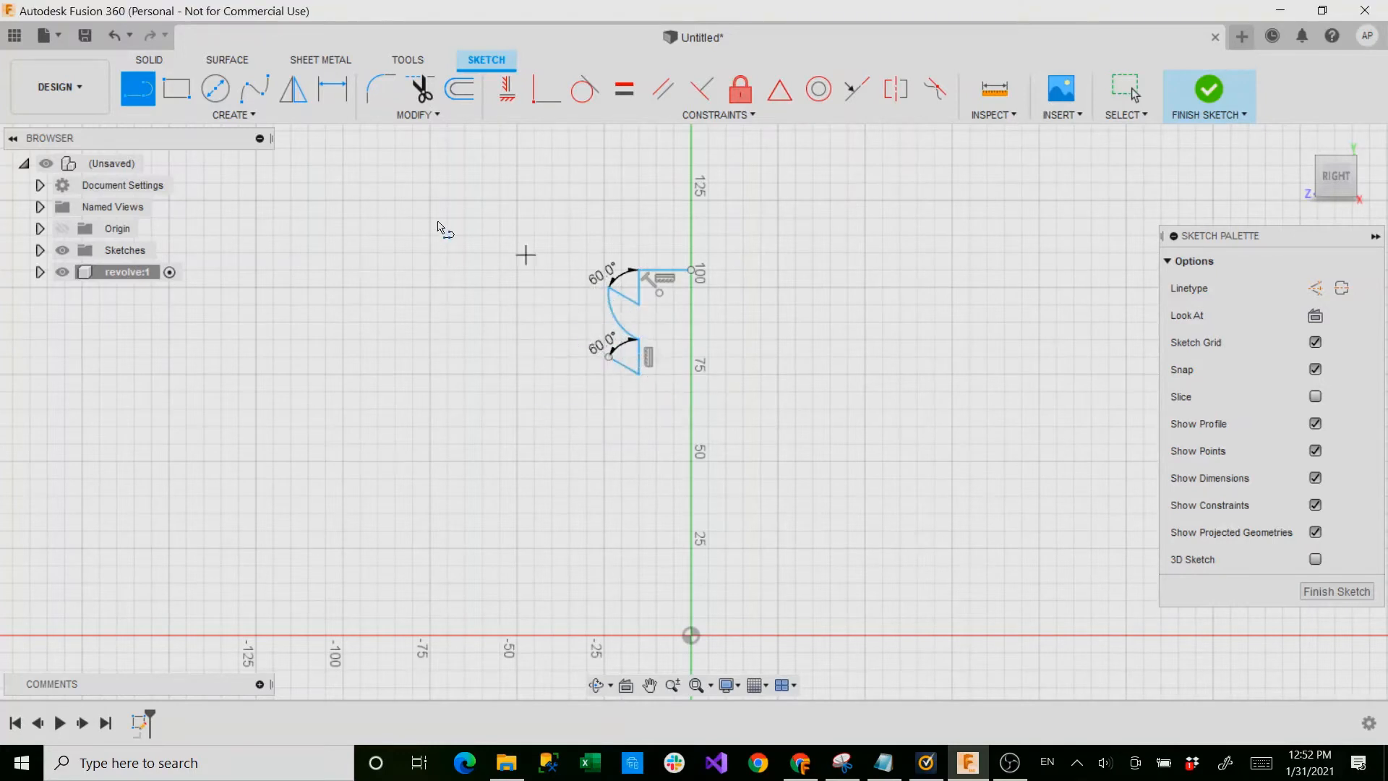
Draw a second outward-bulging three-point arc from the second slanted line's free end to a point below the second vertical line
left_click(235, 114)
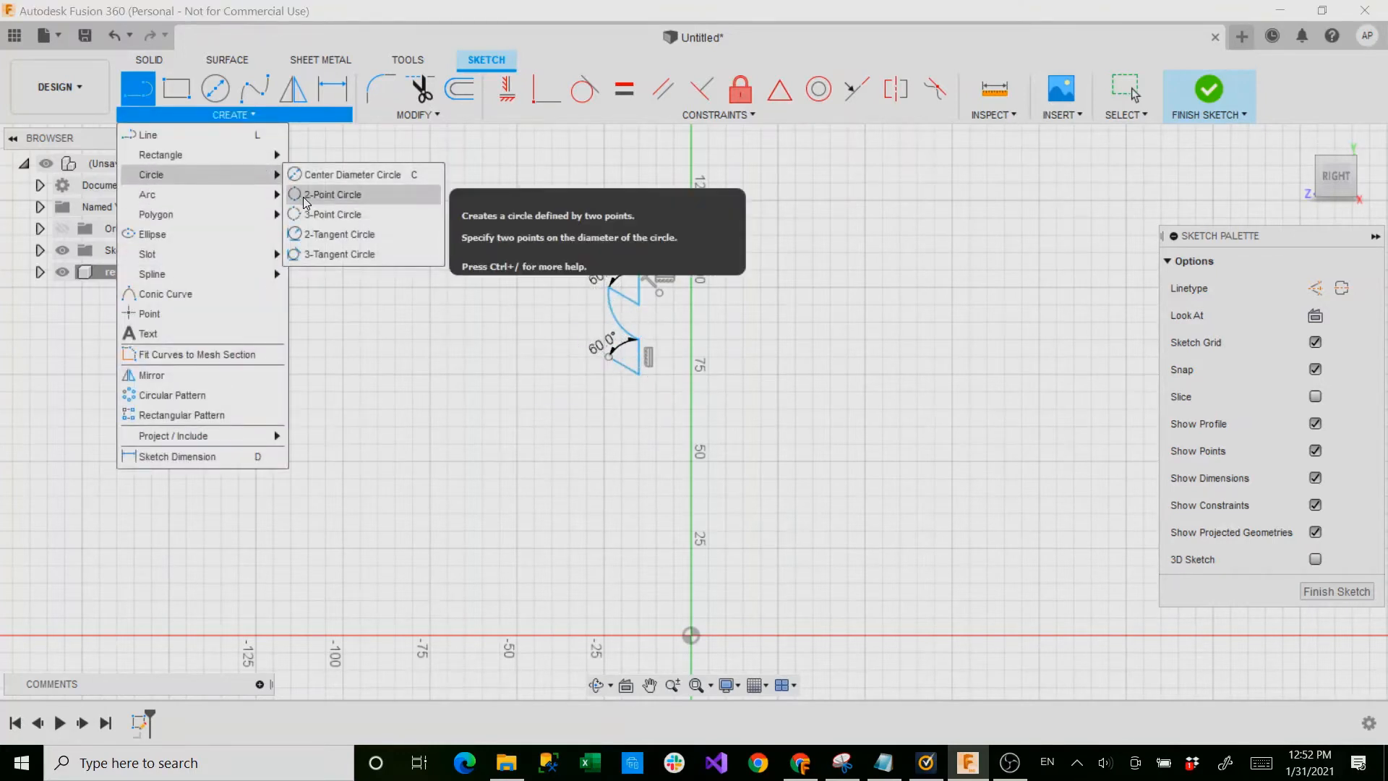
left_click(304, 203)
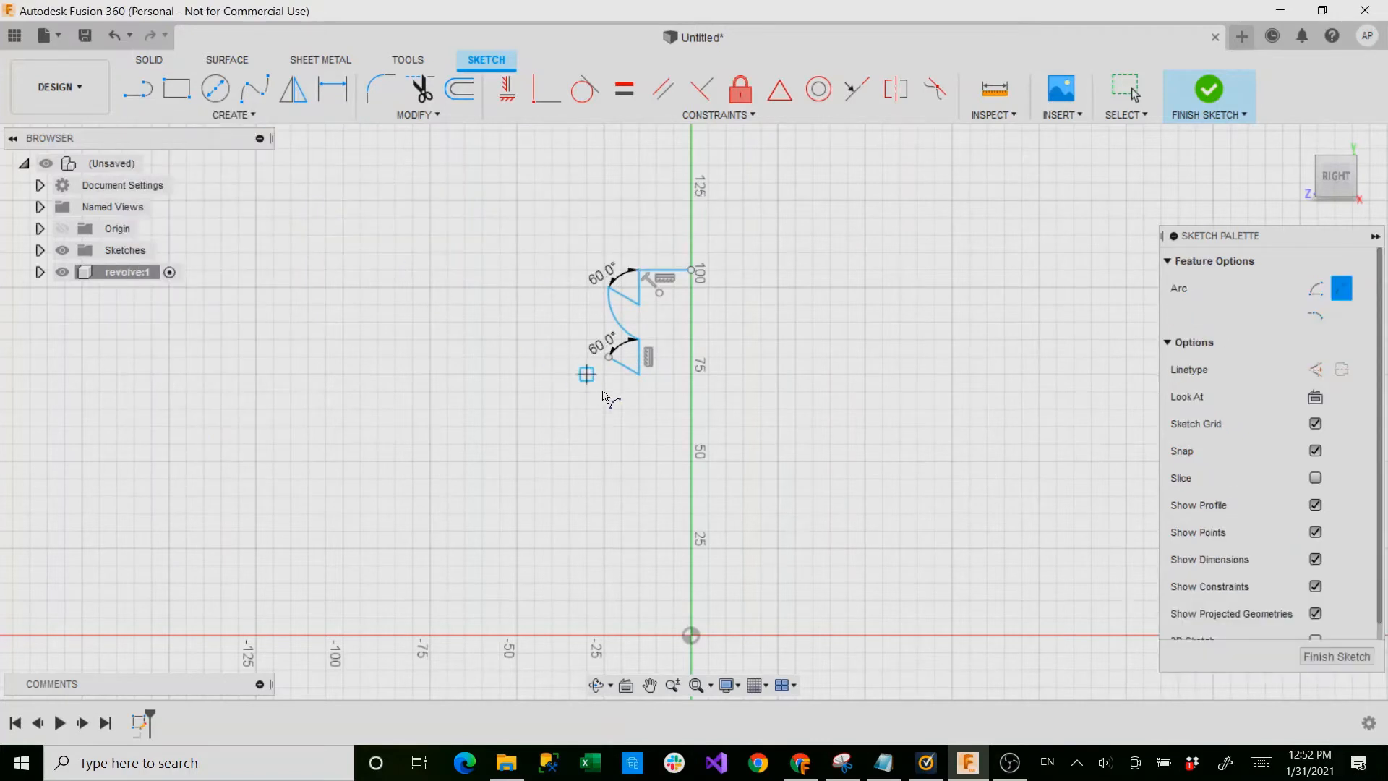
left_click(612, 360)
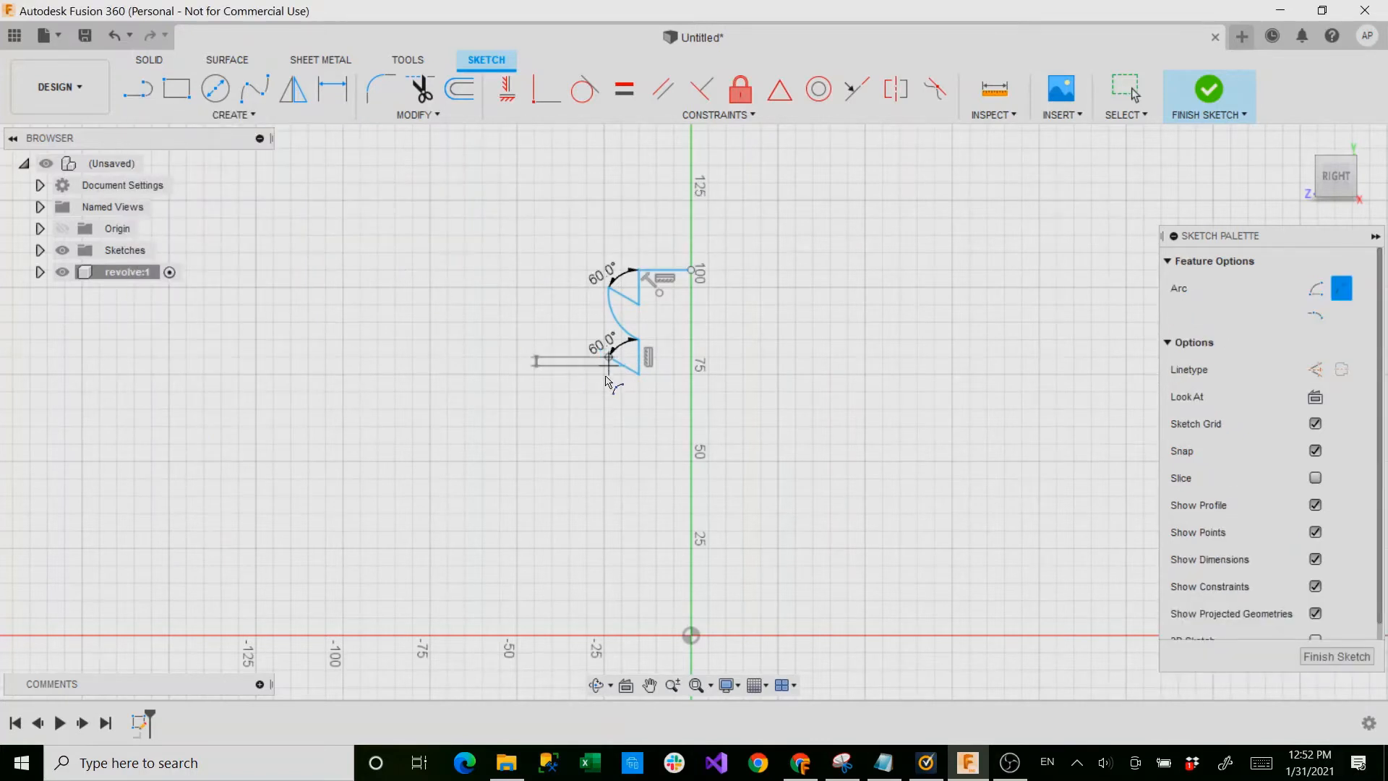
left_click(645, 411)
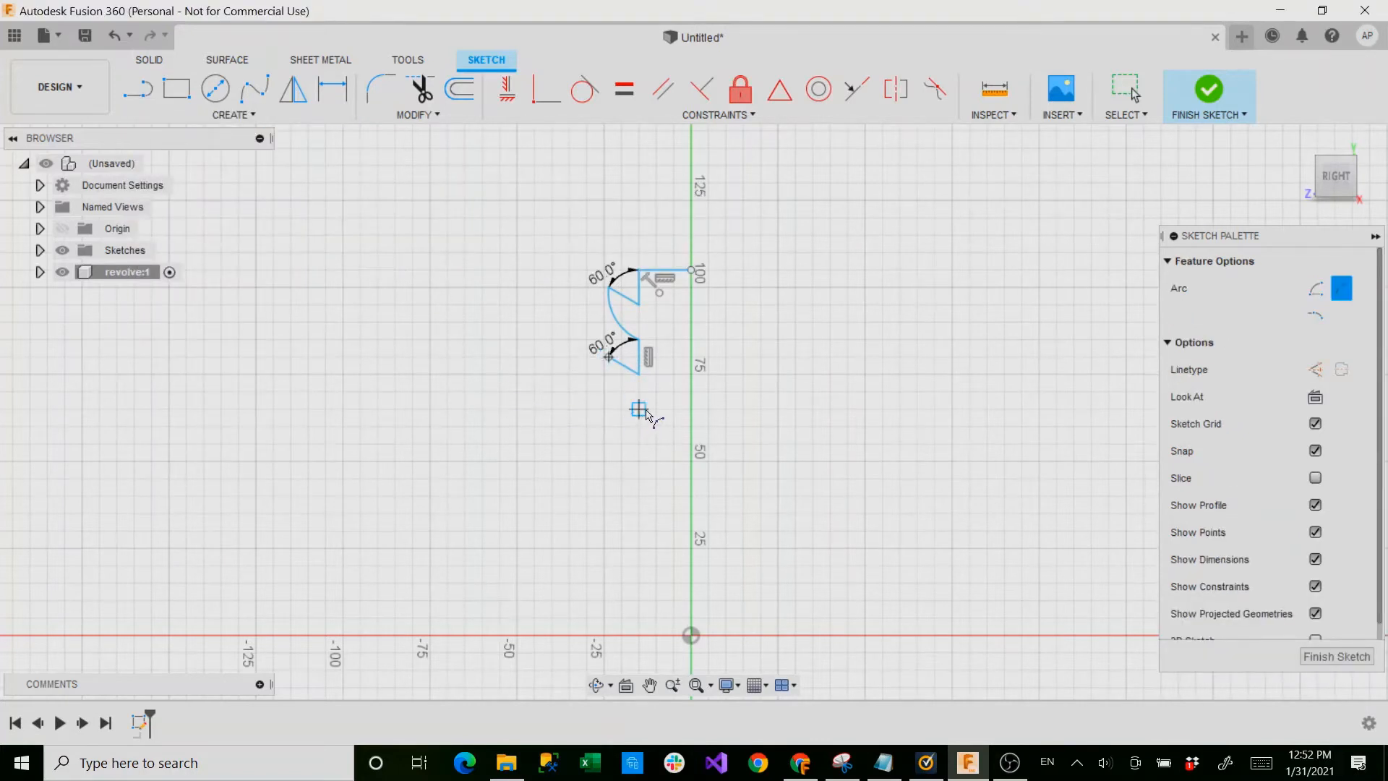
left_click(623, 401)
Draw a third short vertical line down from the second arc's lower end, followed by an outward-slanting line at 60°
left_click(138, 94)
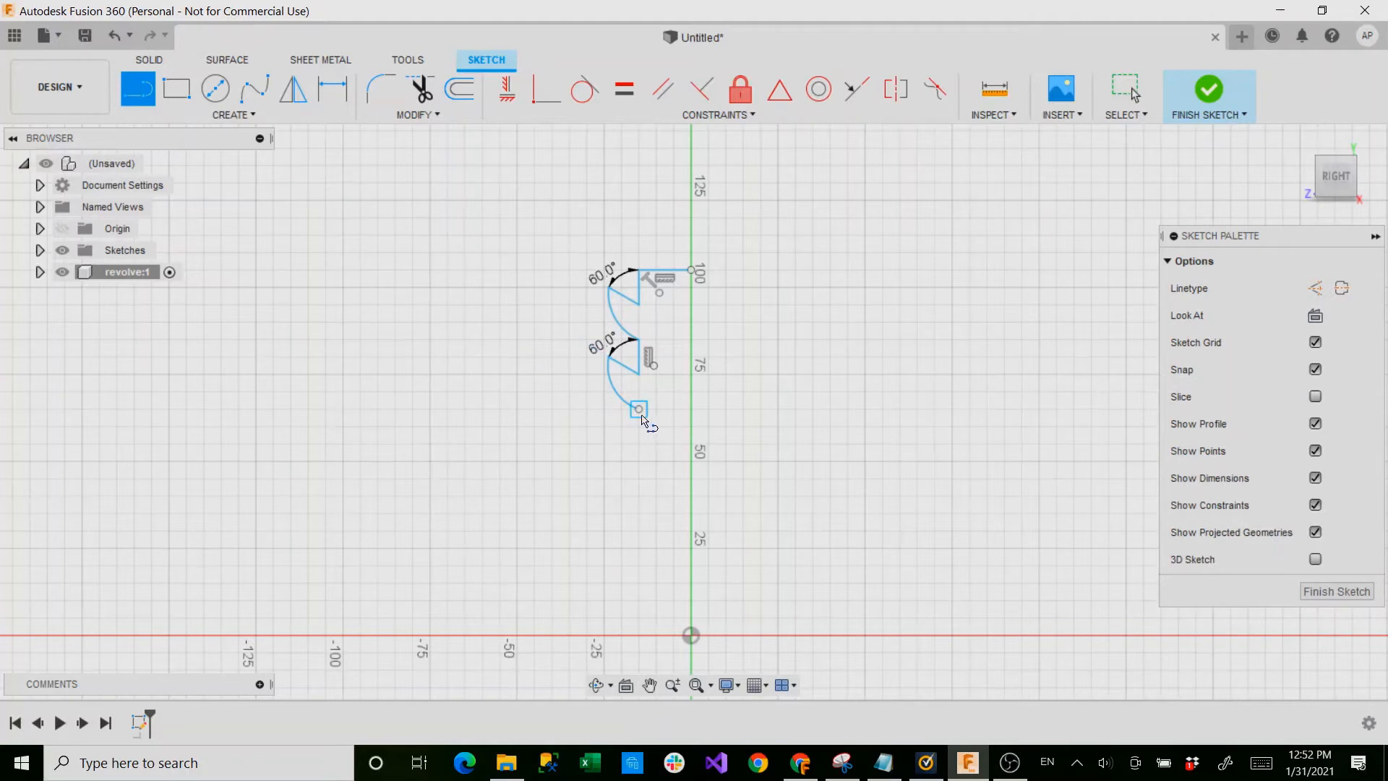
left_click(639, 410)
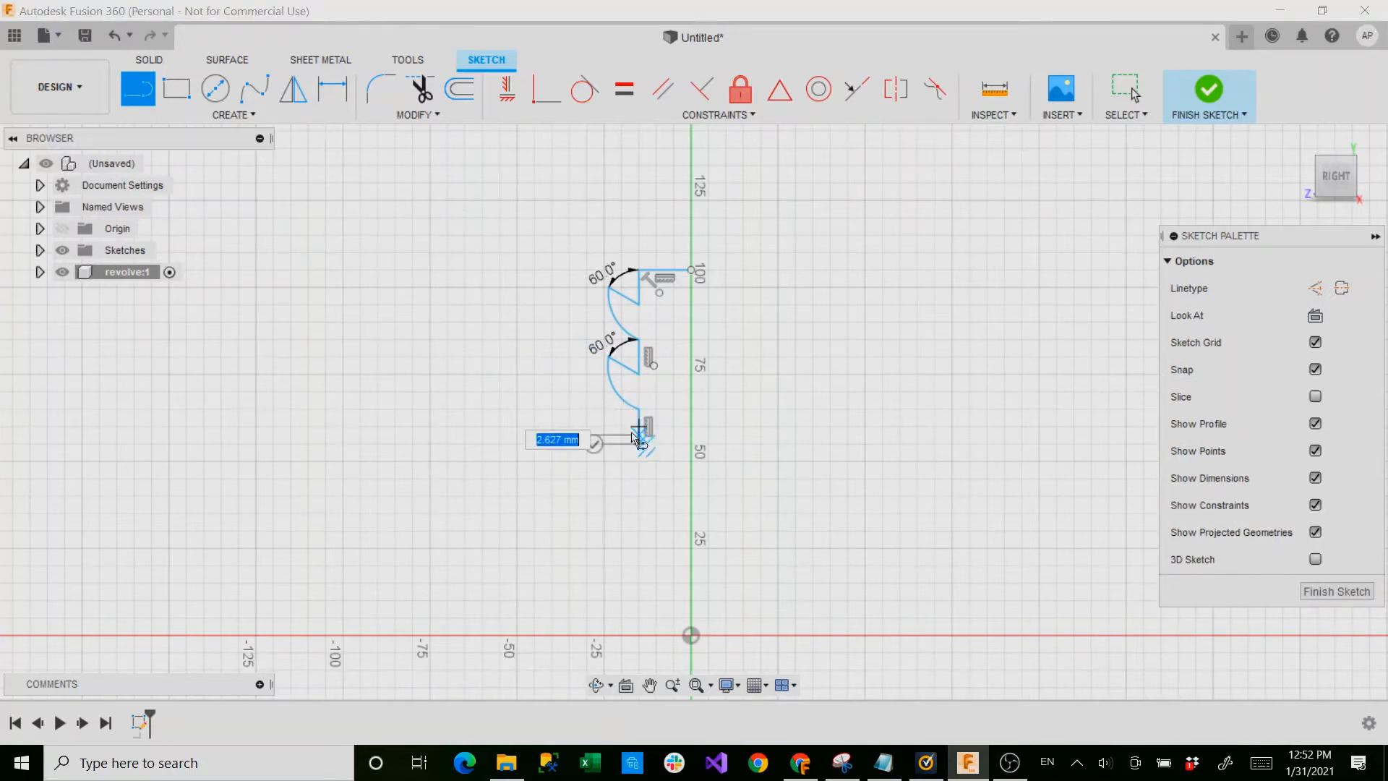
key("Tab")
type("60")
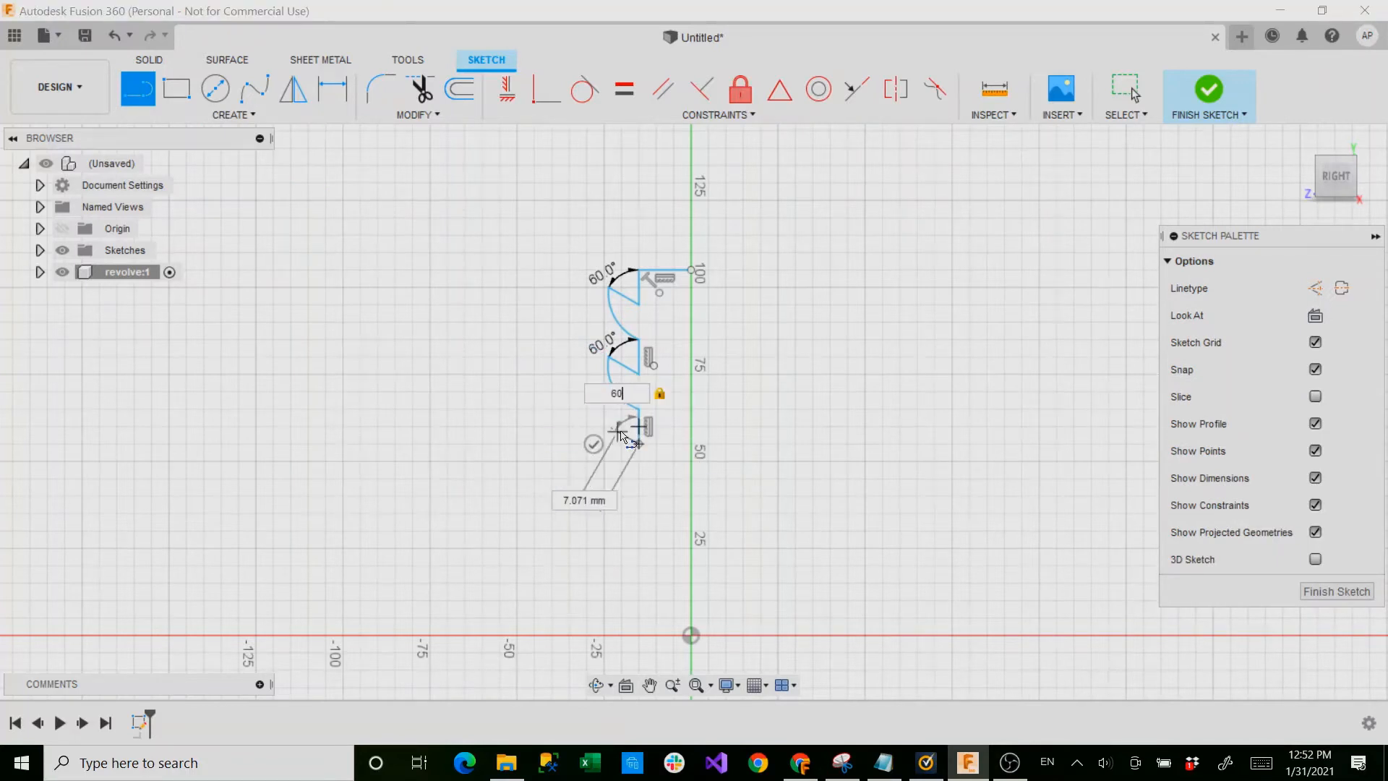
left_click(612, 428)
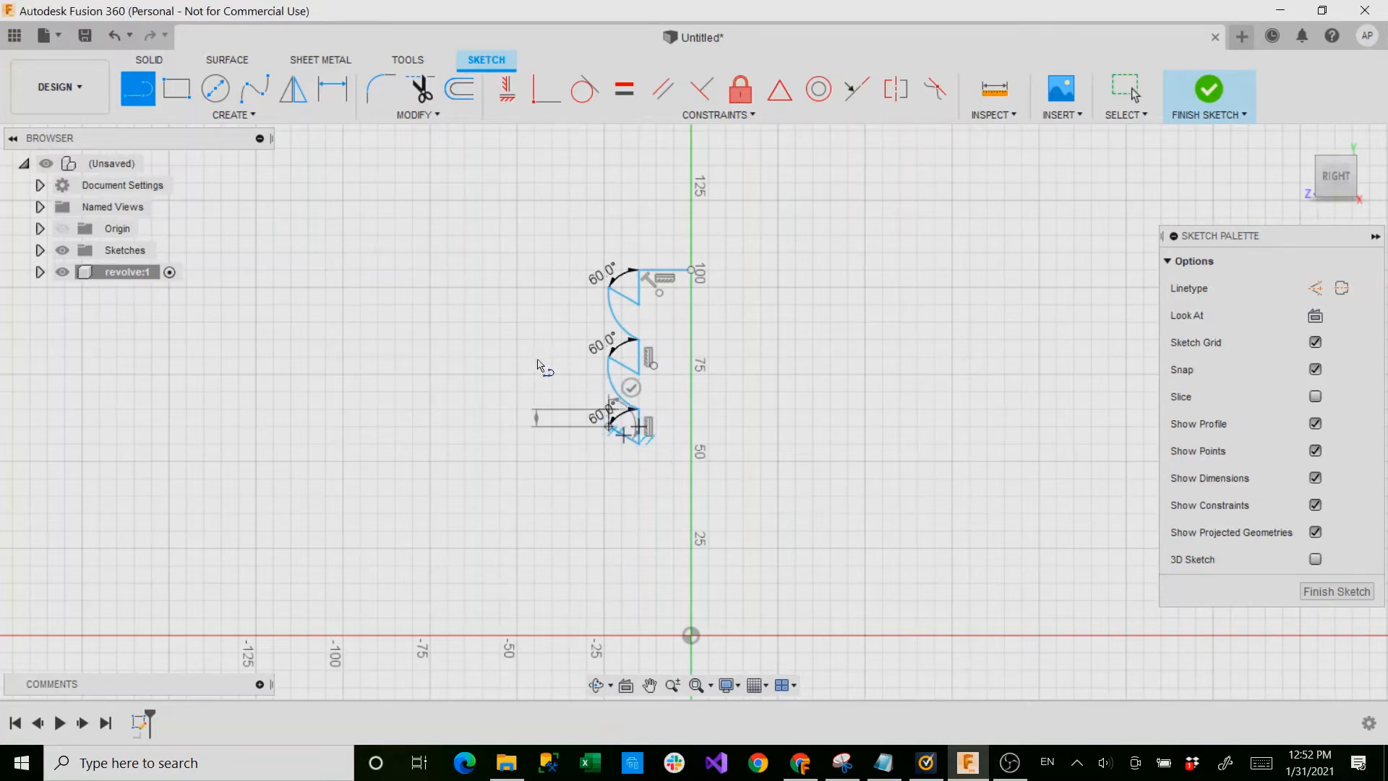
Draw a third outward-bulging three-point arc from the third slanted line's free end to a point below the third vertical line
left_click(177, 118)
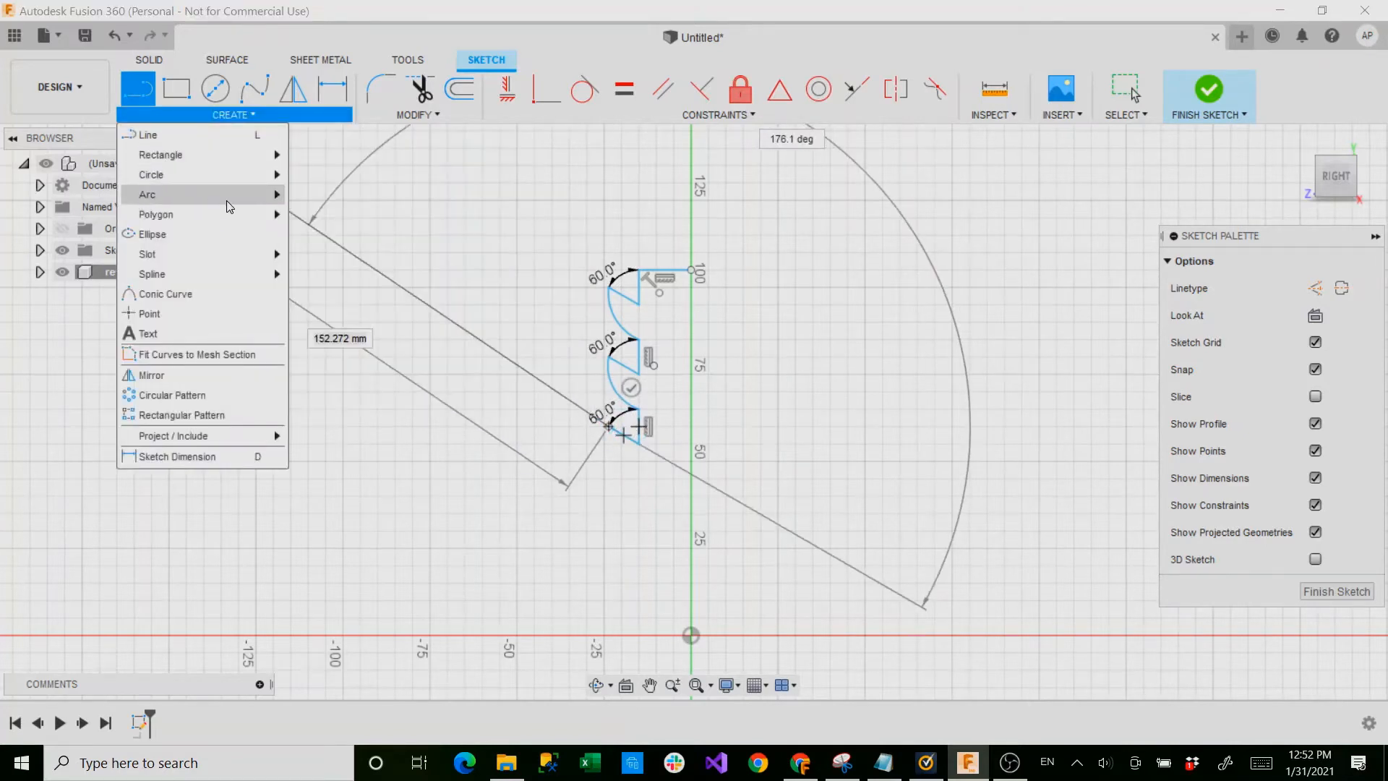
mouse_move(272, 195)
left_click(325, 194)
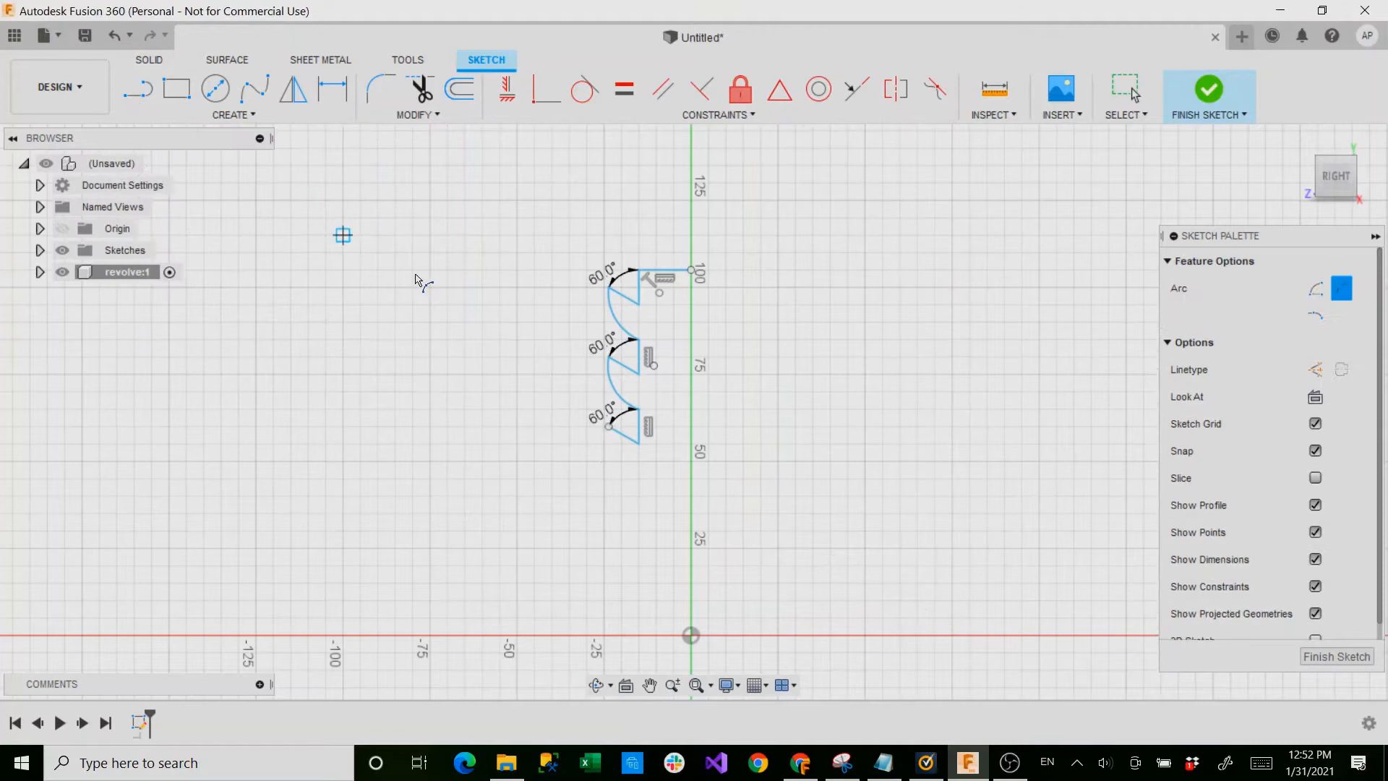
left_click(610, 428)
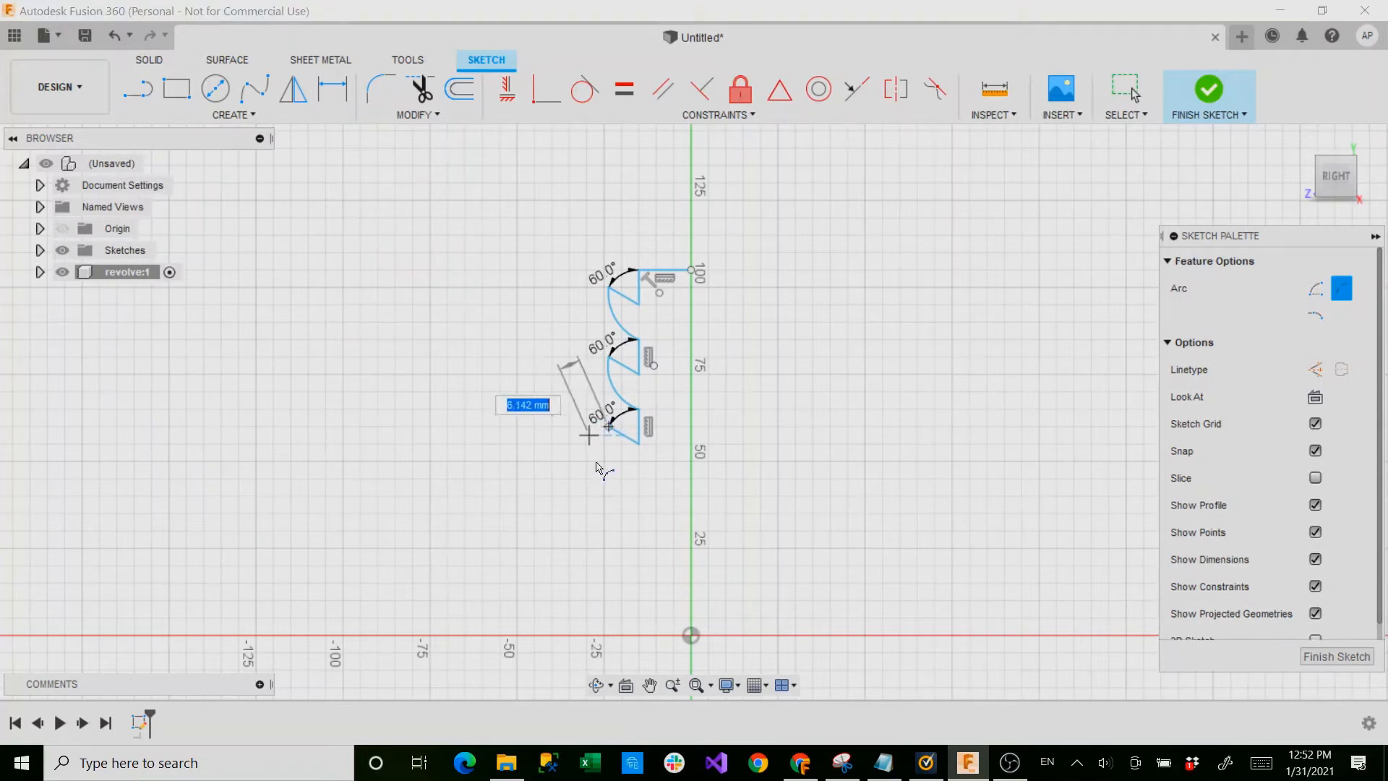
left_click(639, 478)
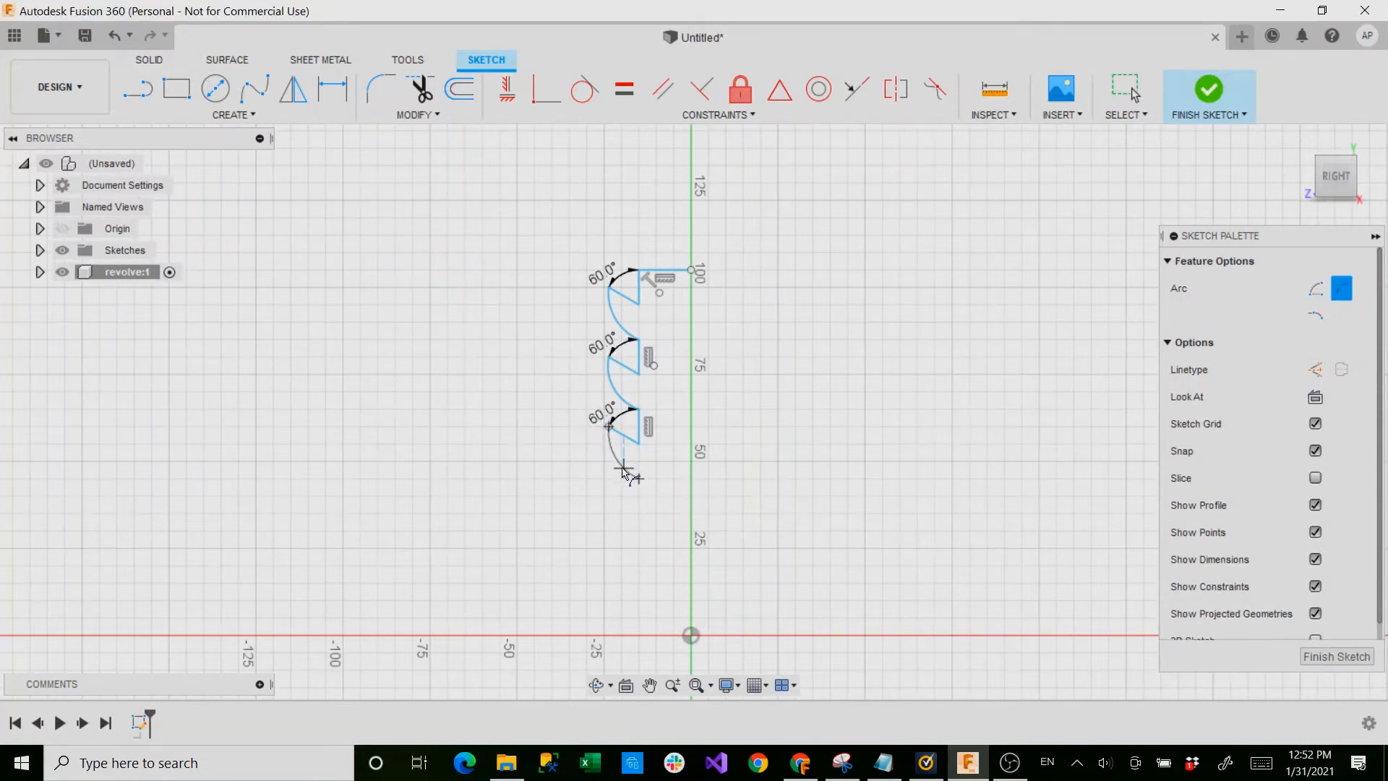
left_click(626, 475)
Close the profile with a 5 mm horizontal line, an upward diagonal, a 5 mm horizontal line and a vertical axis line, and finish the sketch
left_click(224, 116)
left_click(162, 131)
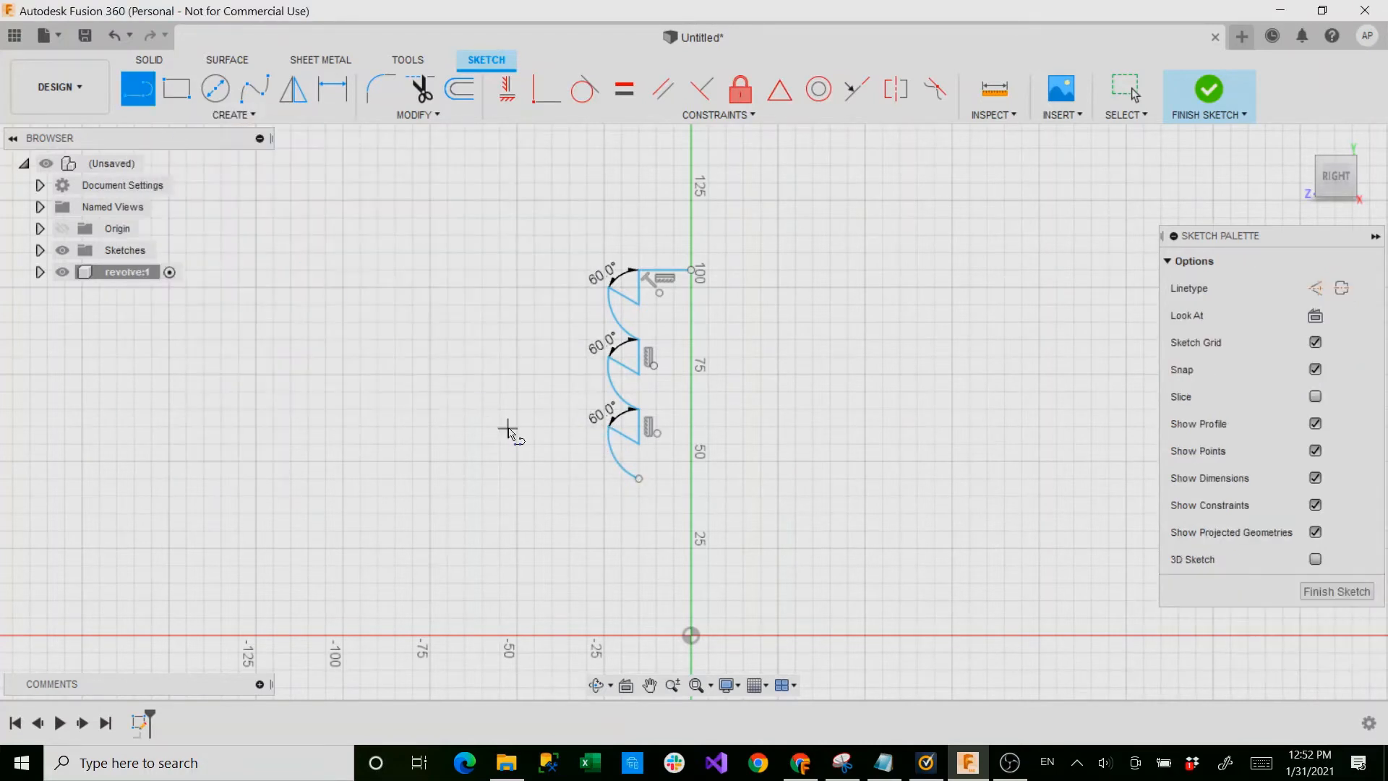
left_click(639, 480)
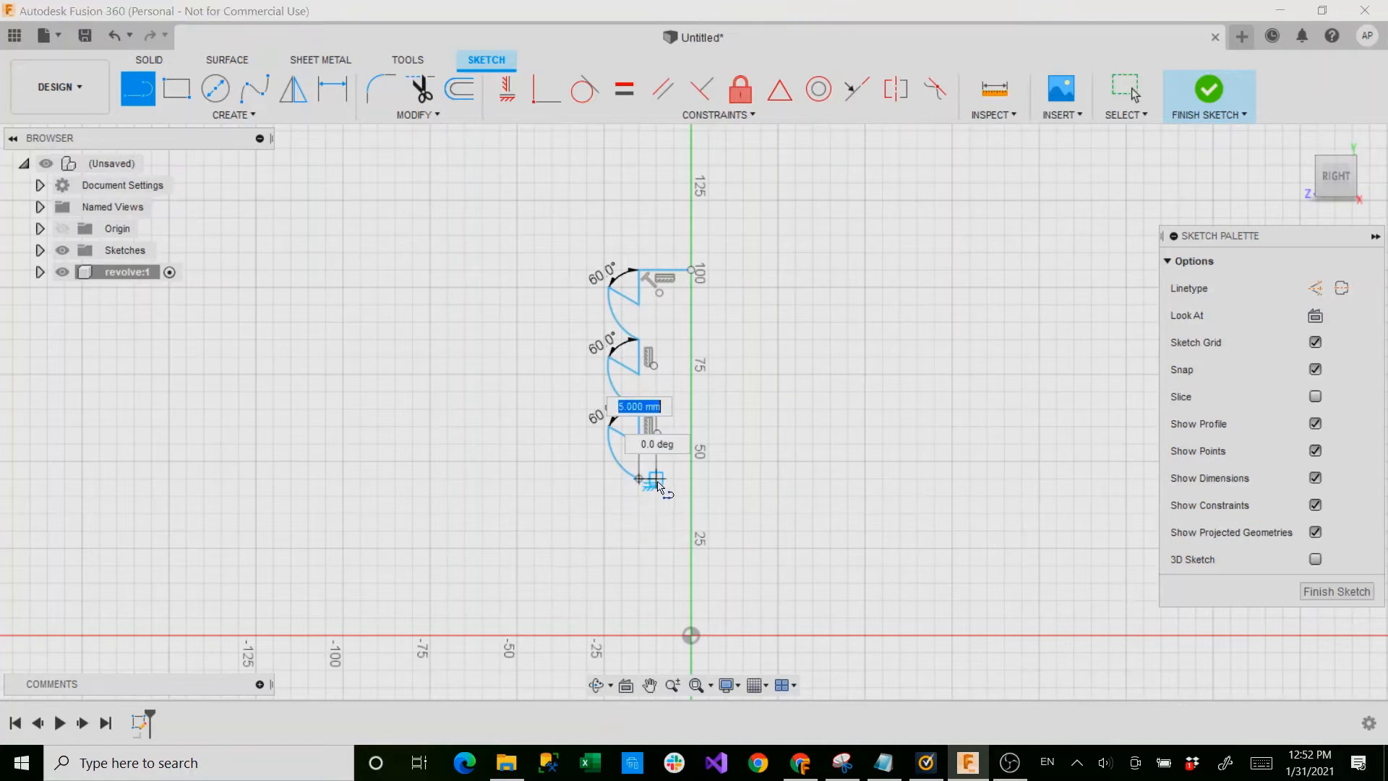
left_click_drag(658, 483, 673, 463)
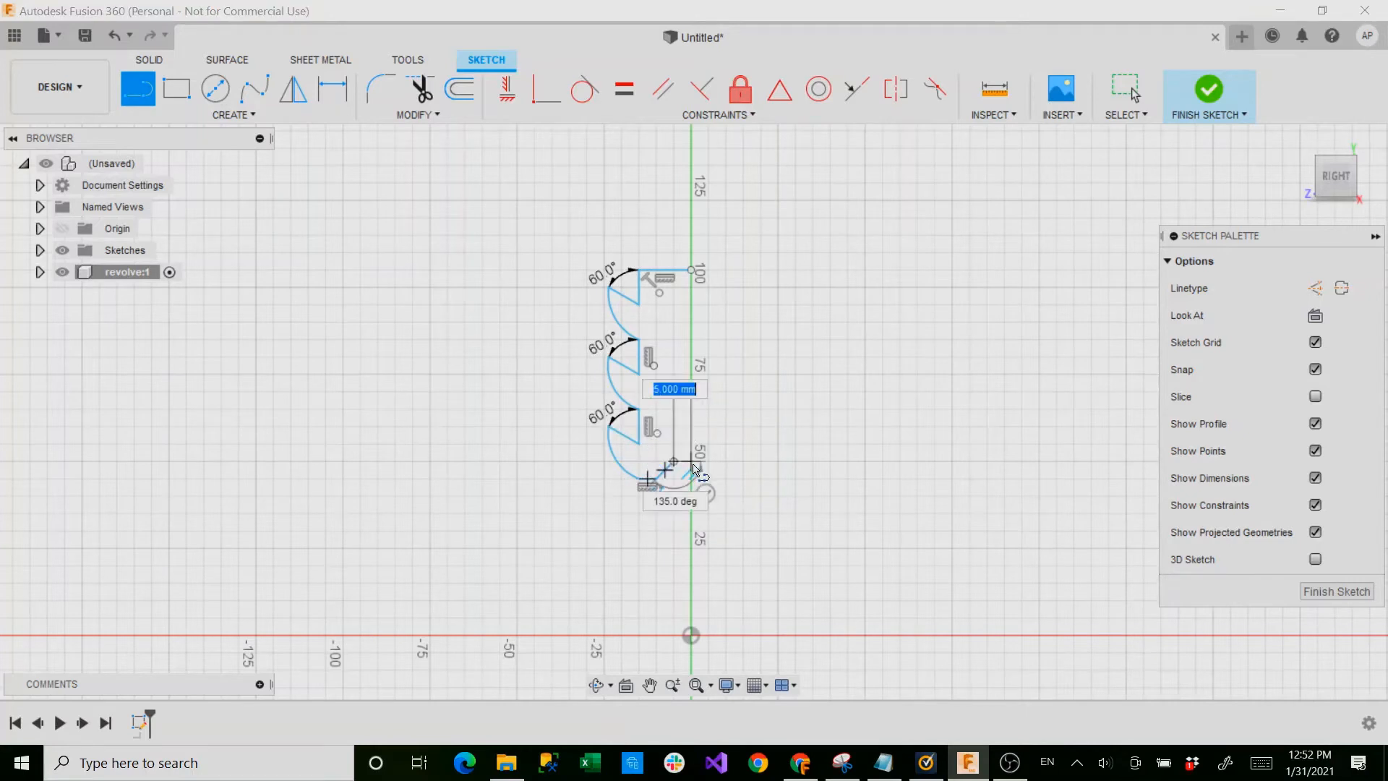
left_click(691, 464)
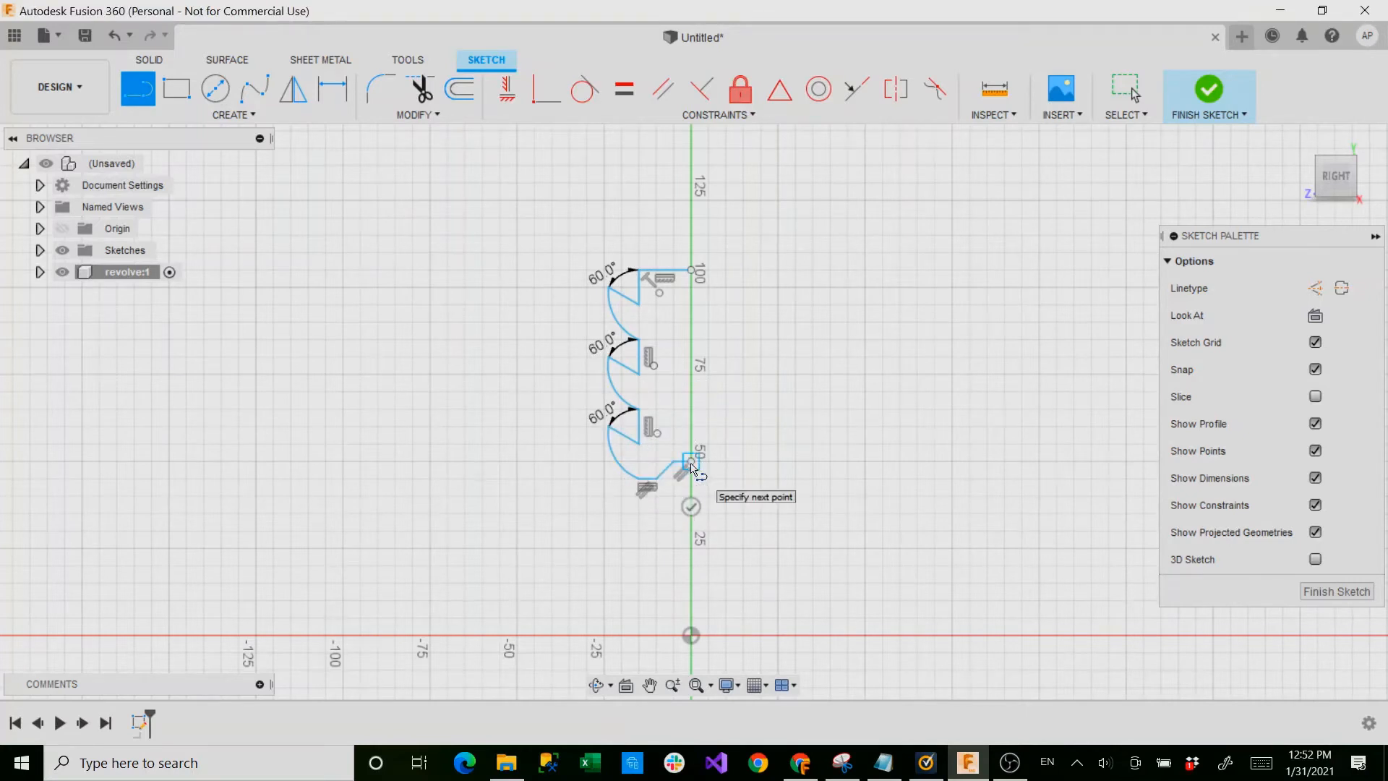
left_click(693, 272)
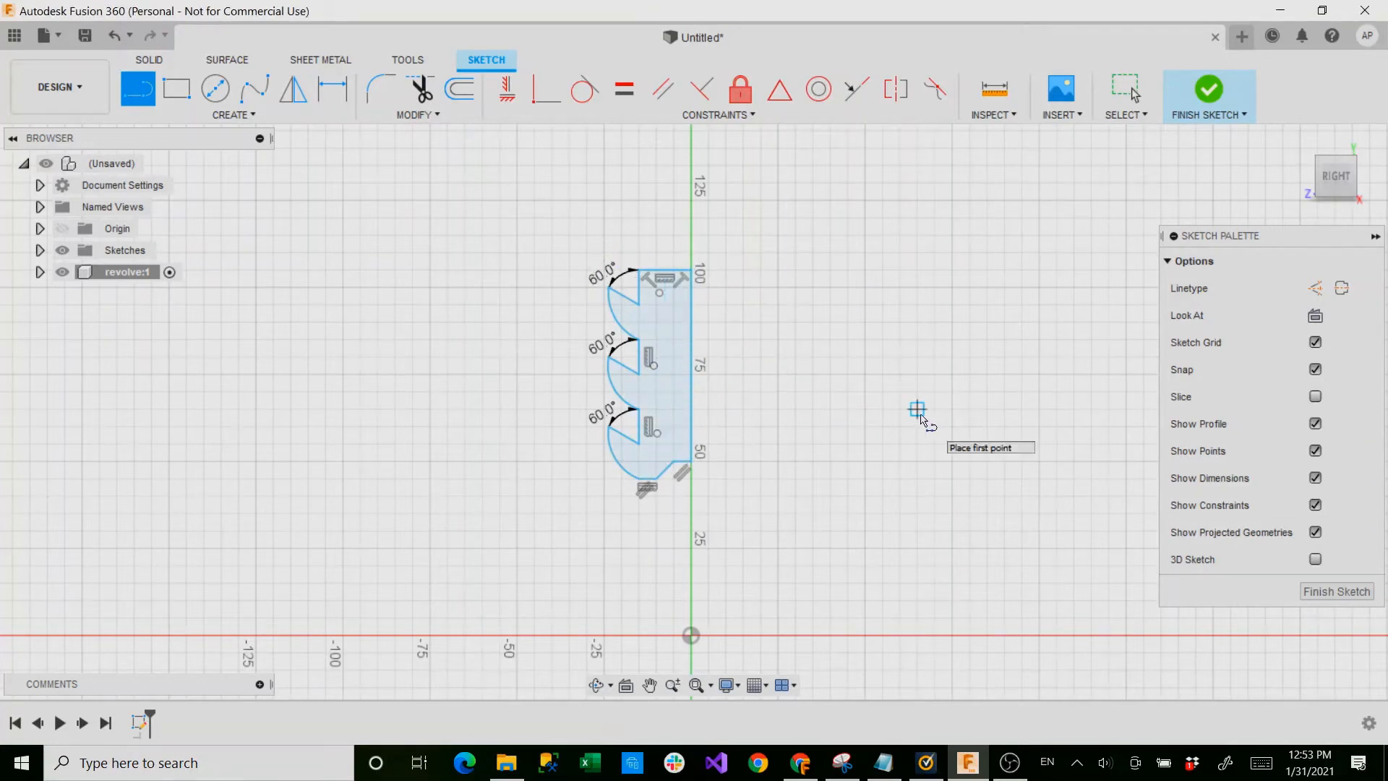
left_click(1336, 592)
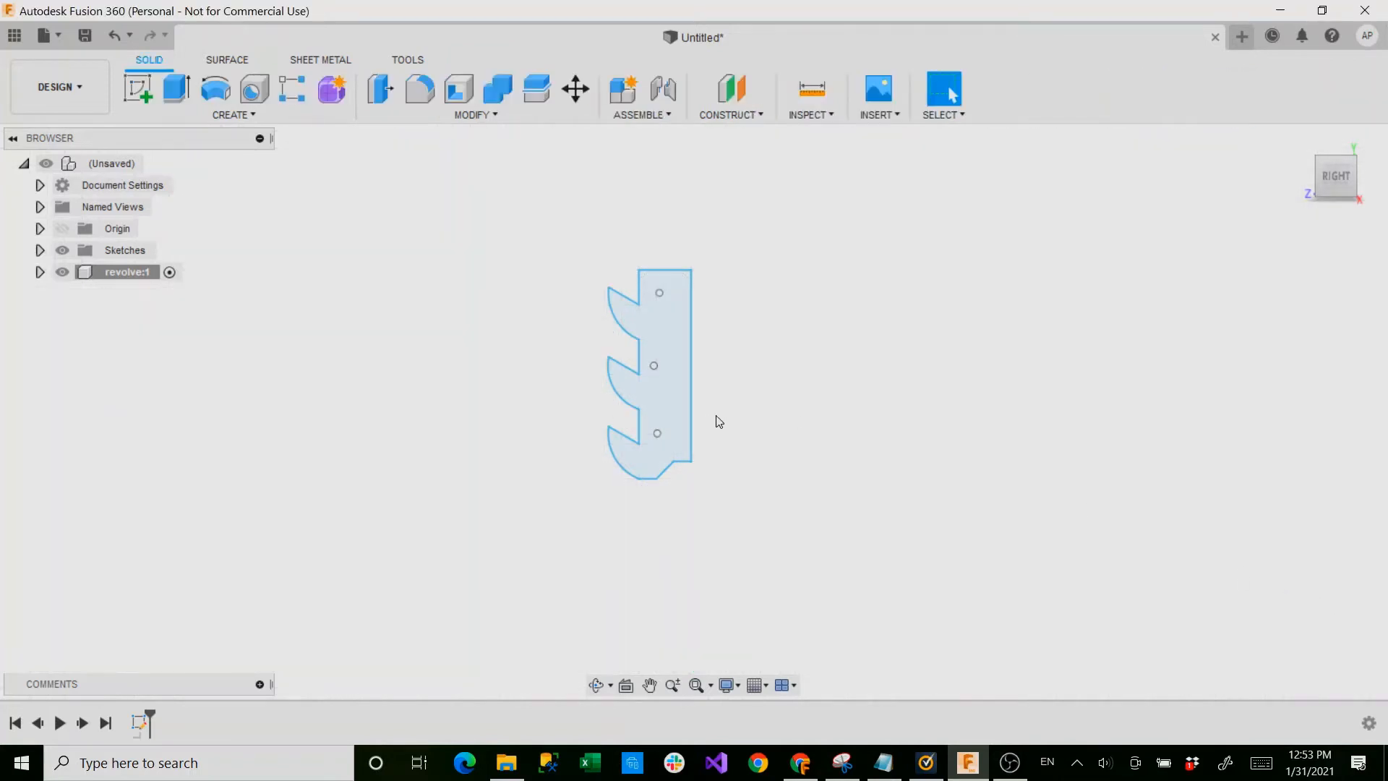
Start a Revolve of the closed profile around its long straight vertical edge
mouse_move(727, 418)
middle_mouse_down("shift")
mouse_move(957, 400)
mouse_move(783, 402)
mouse_move(720, 434)
middle_mouse_up("shift")
left_click(684, 375)
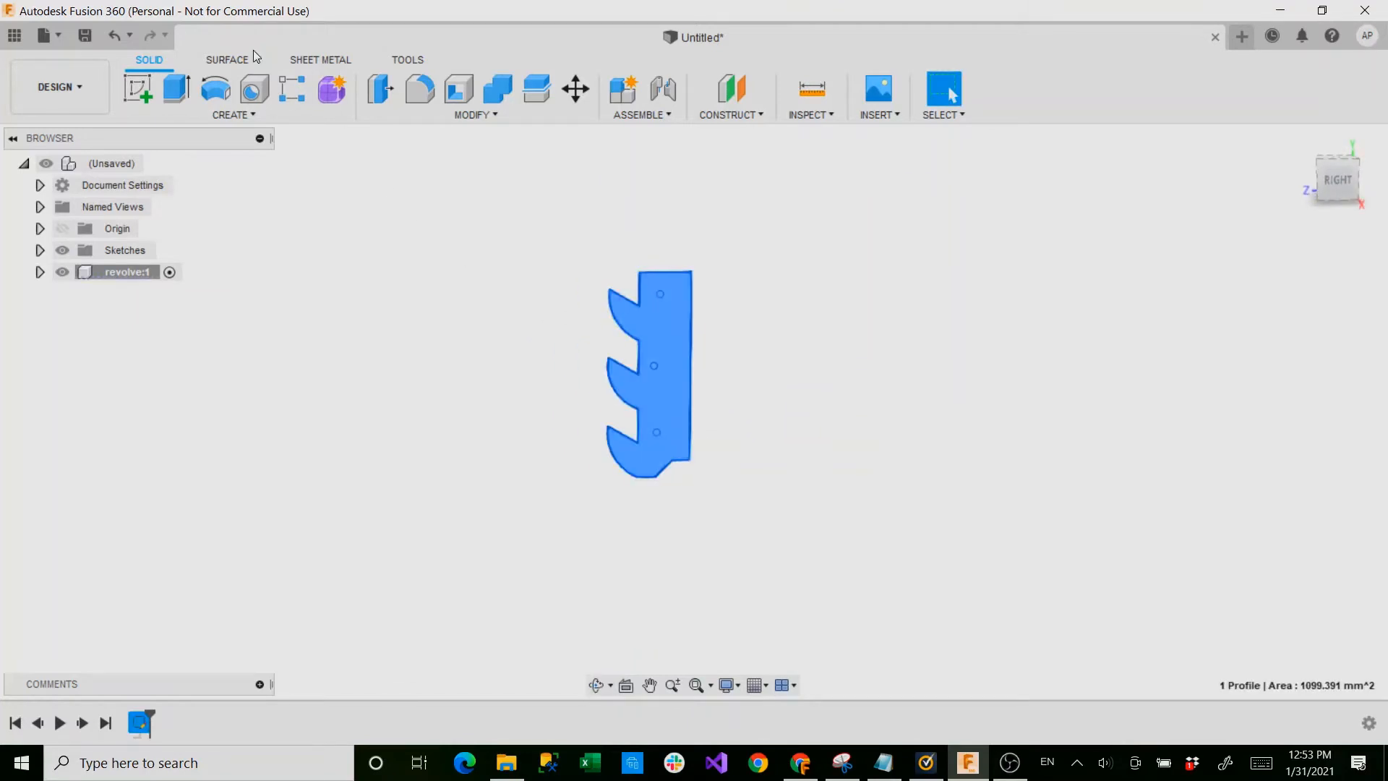
left_click(215, 88)
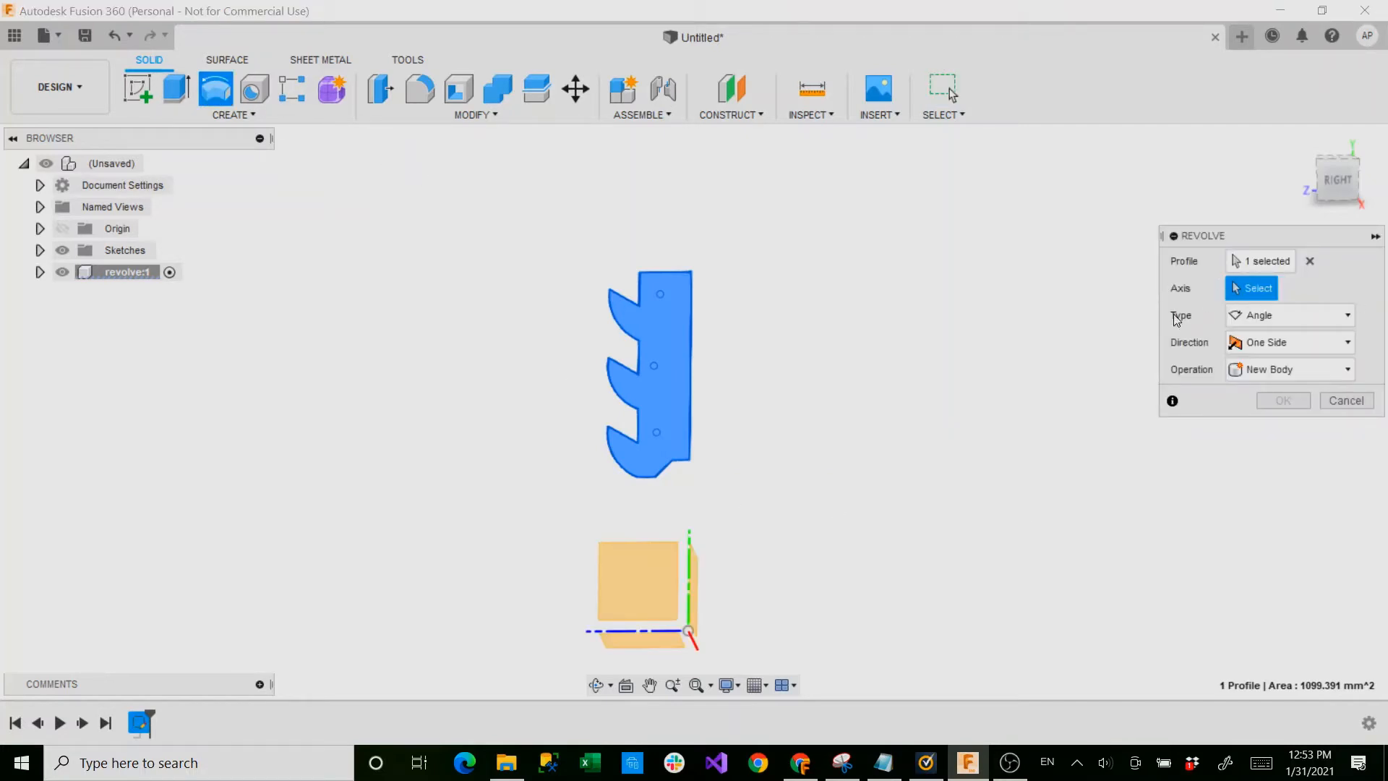
middle_click_drag(802, 528, 864, 533, "shift")
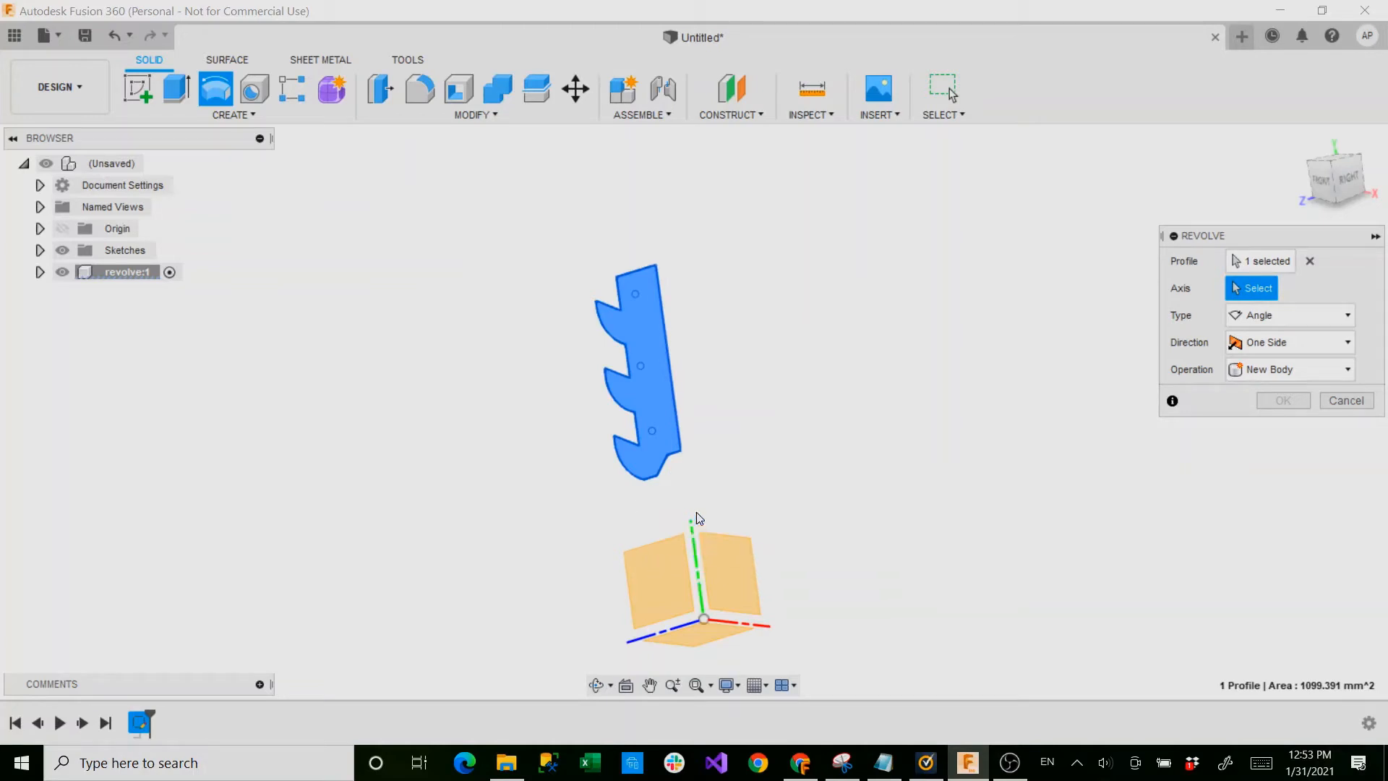
left_click(668, 321)
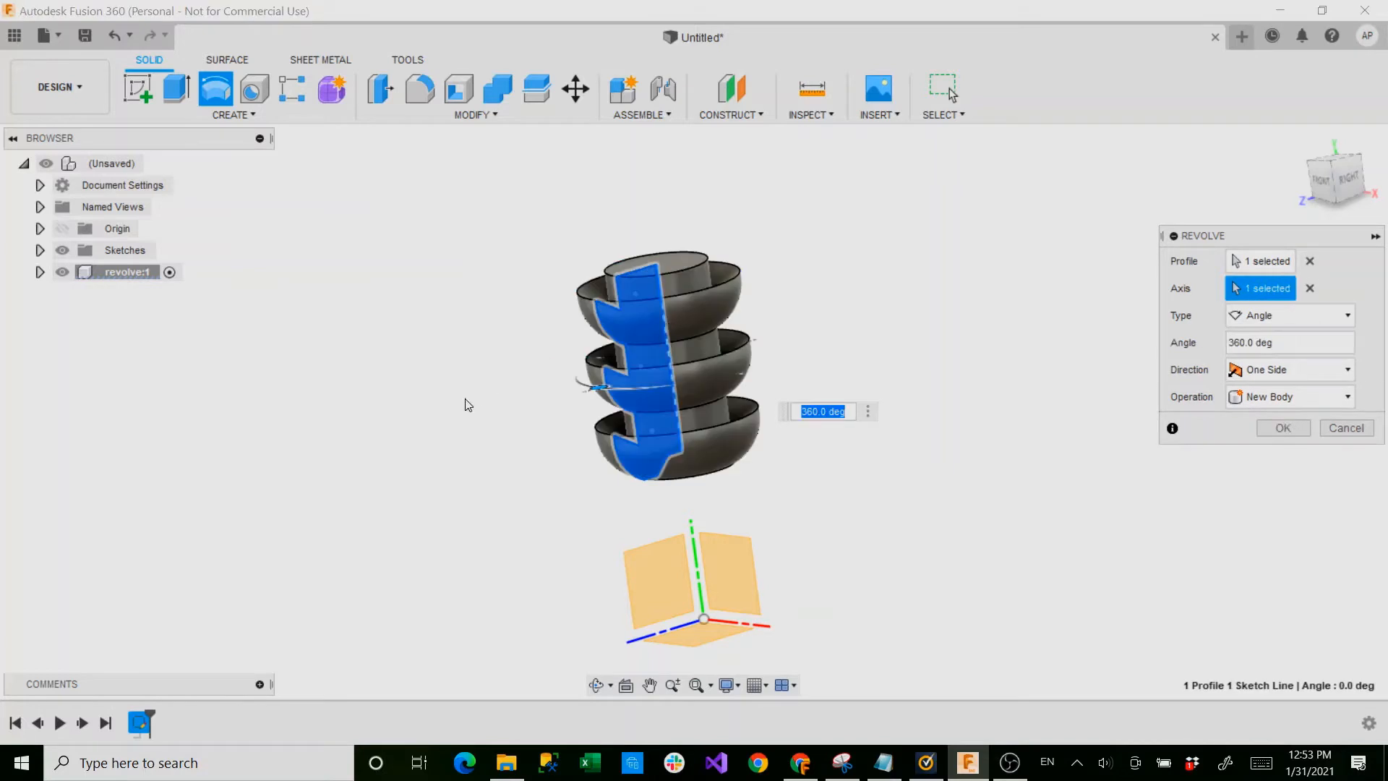
Inspect the revolve preview from several sides and try partial revolve angles of 180° and 320°
middle_click_drag(498, 435, 699, 471, "shift")
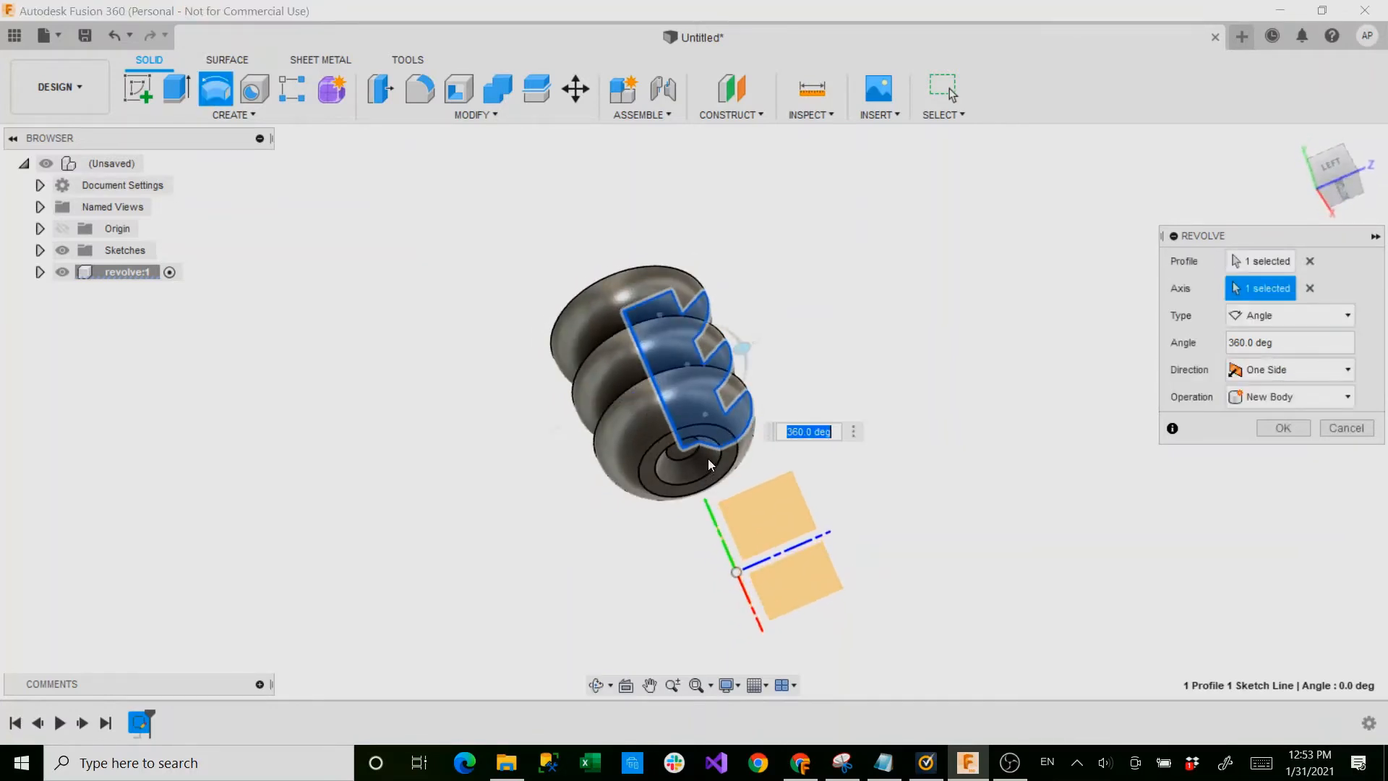
middle_click_drag(821, 338, 613, 307, "shift")
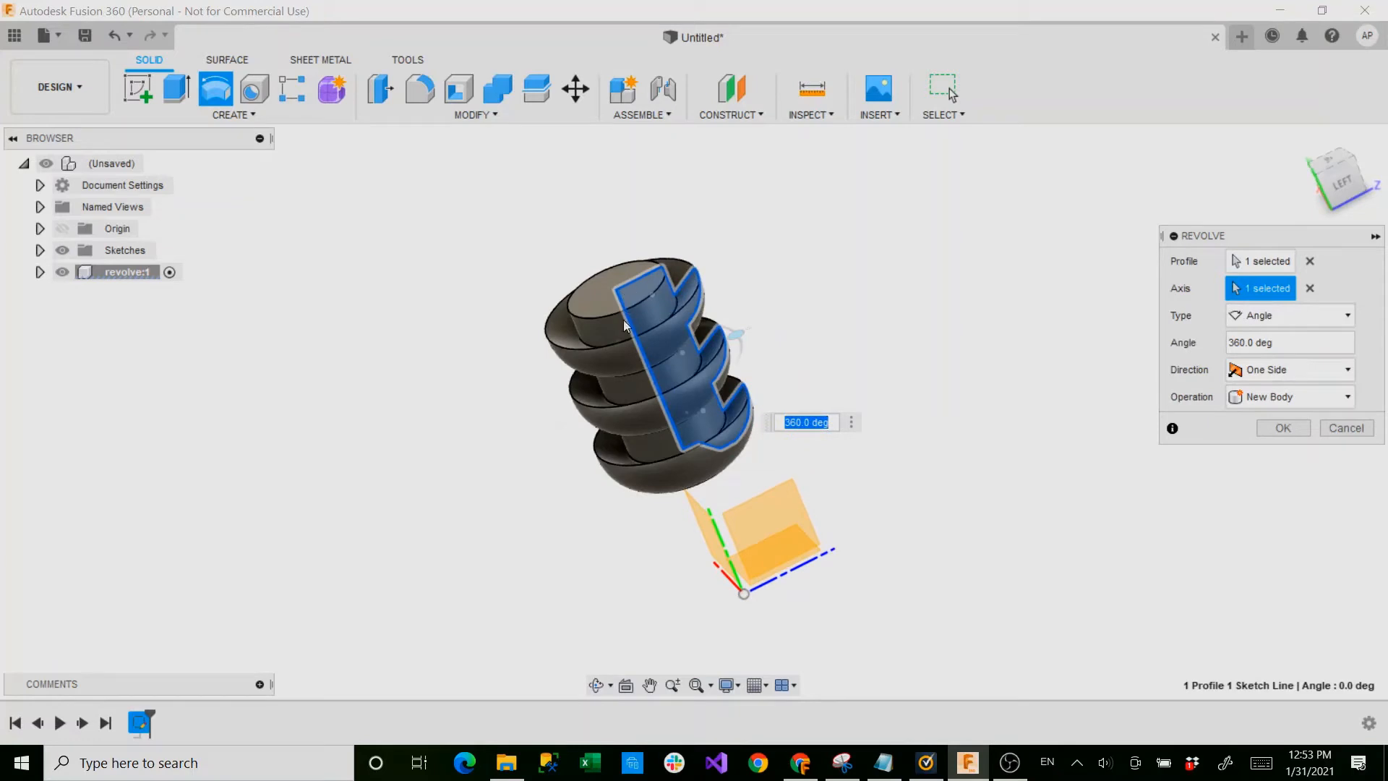
middle_click_drag(547, 451, 545, 406, "shift")
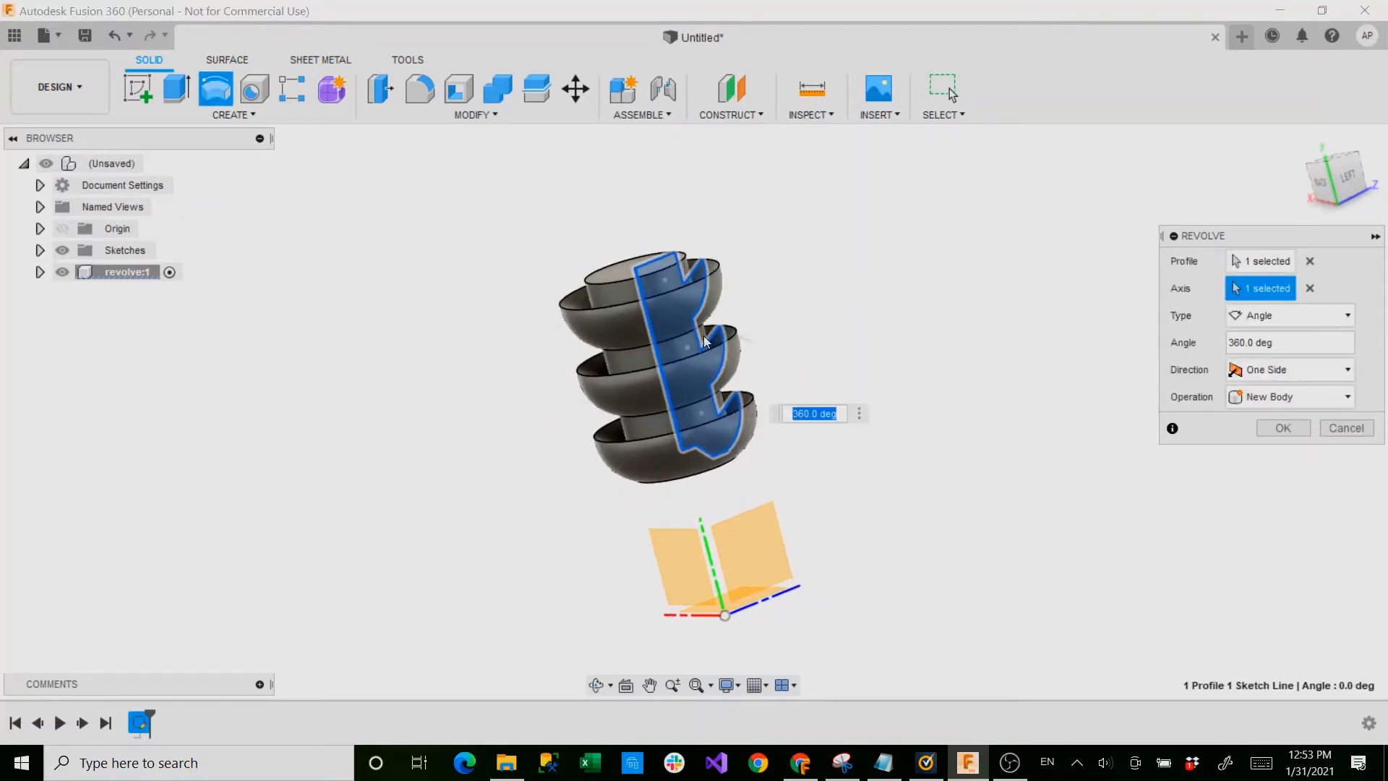
middle_click_drag(700, 390, 587, 450, "shift")
scroll(569, 513, "up", 2)
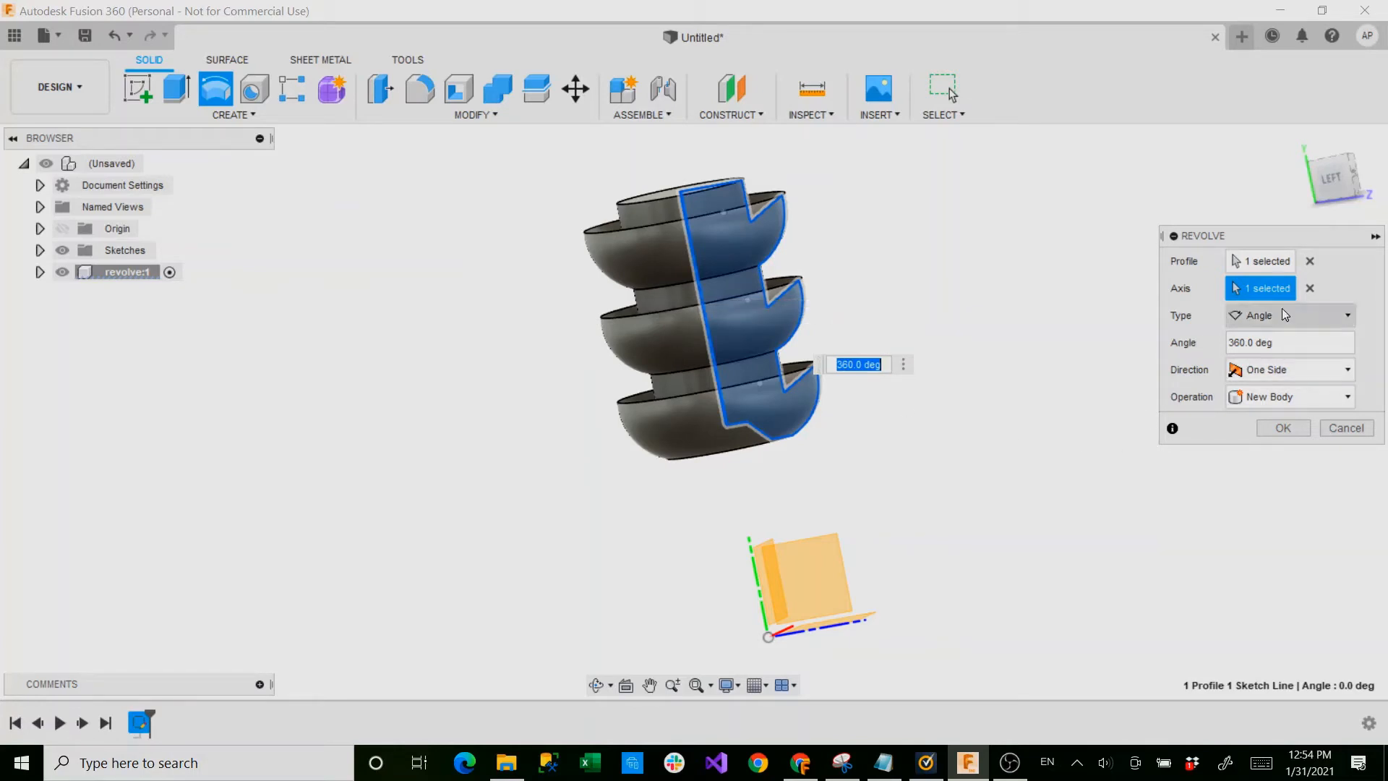
middle_click_drag(1070, 433, 1028, 461, "shift")
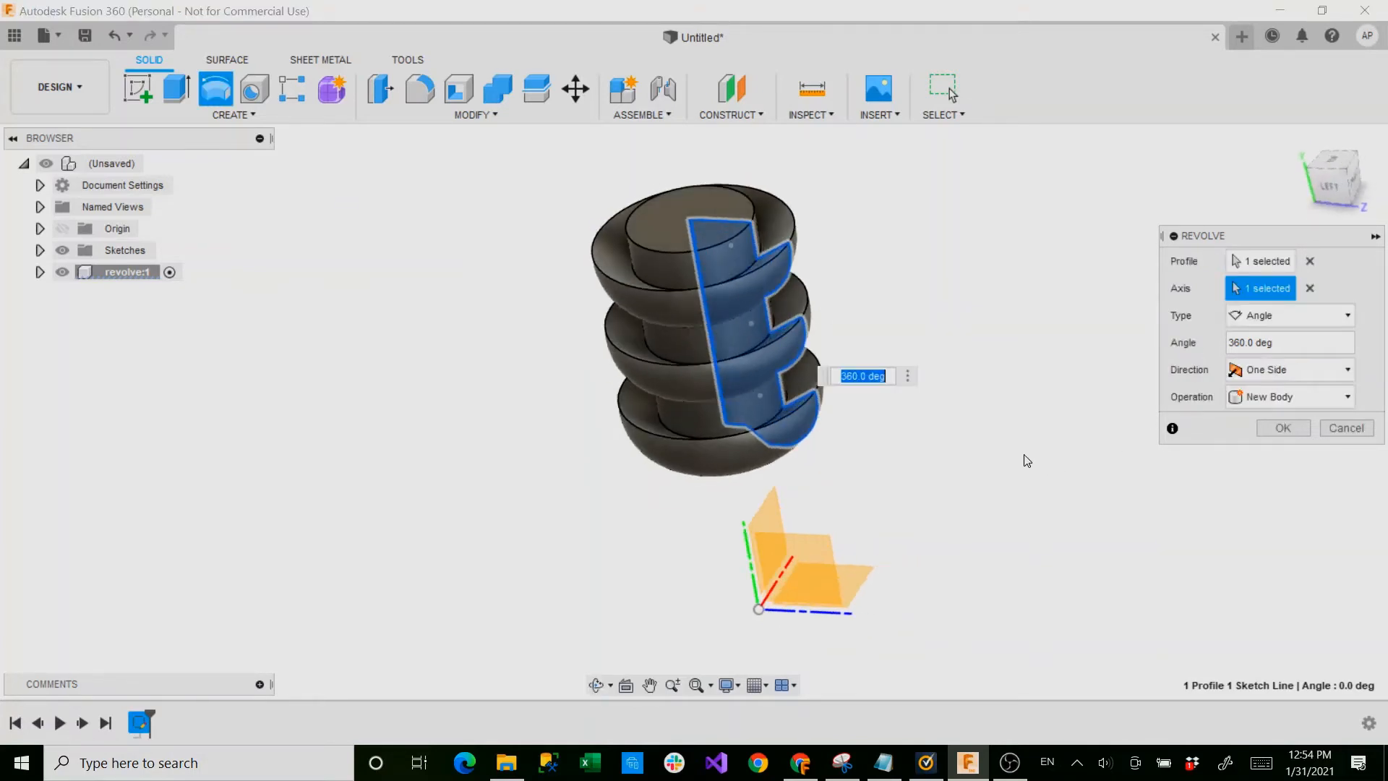
left_click(859, 380)
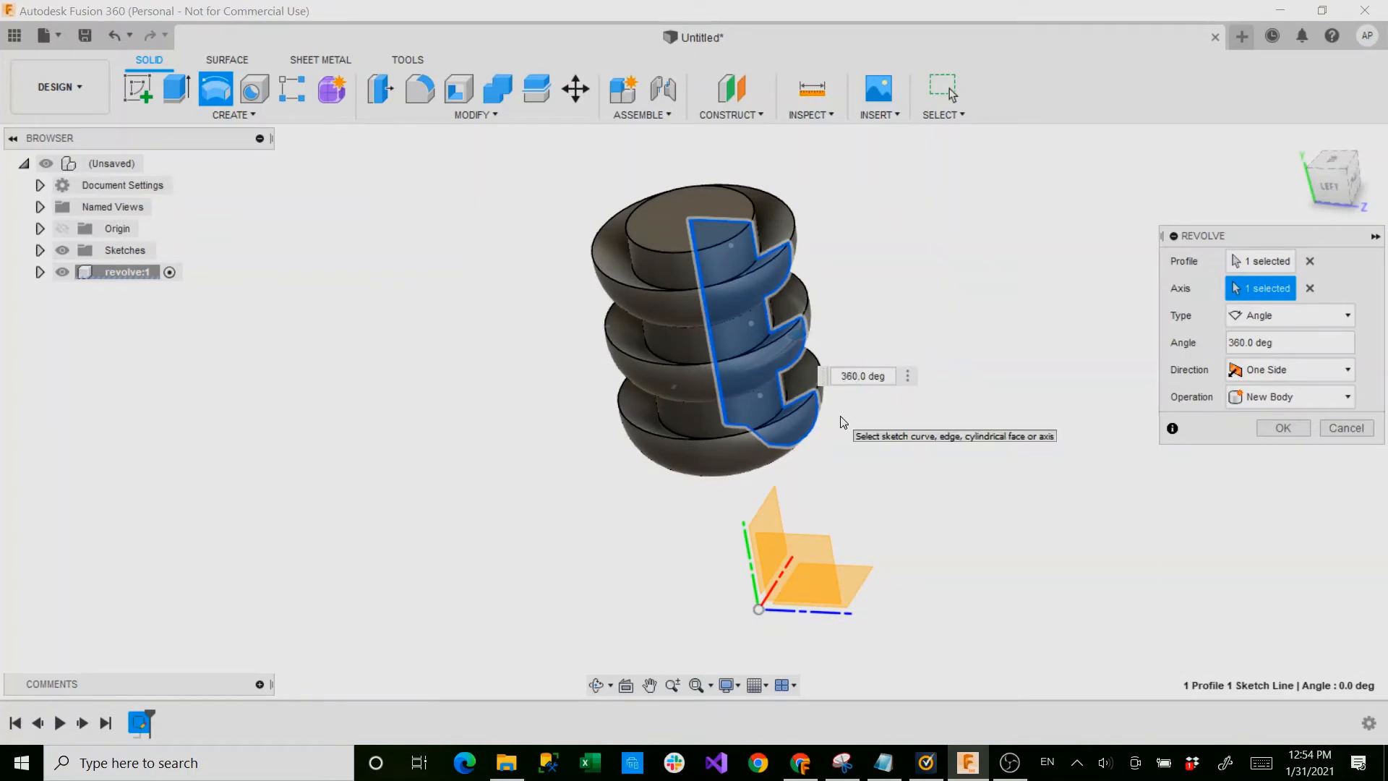
key("BackSpace")
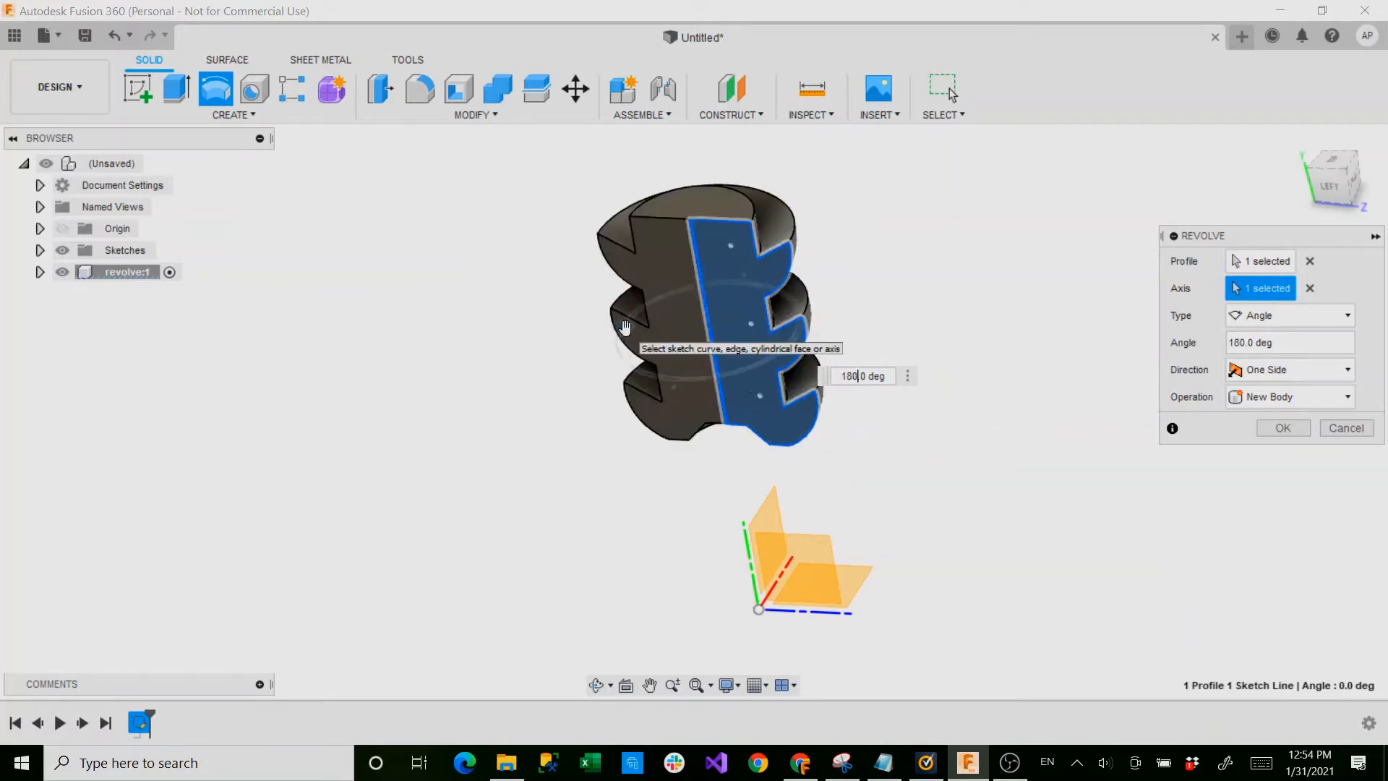
left_click_drag(622, 327, 831, 413)
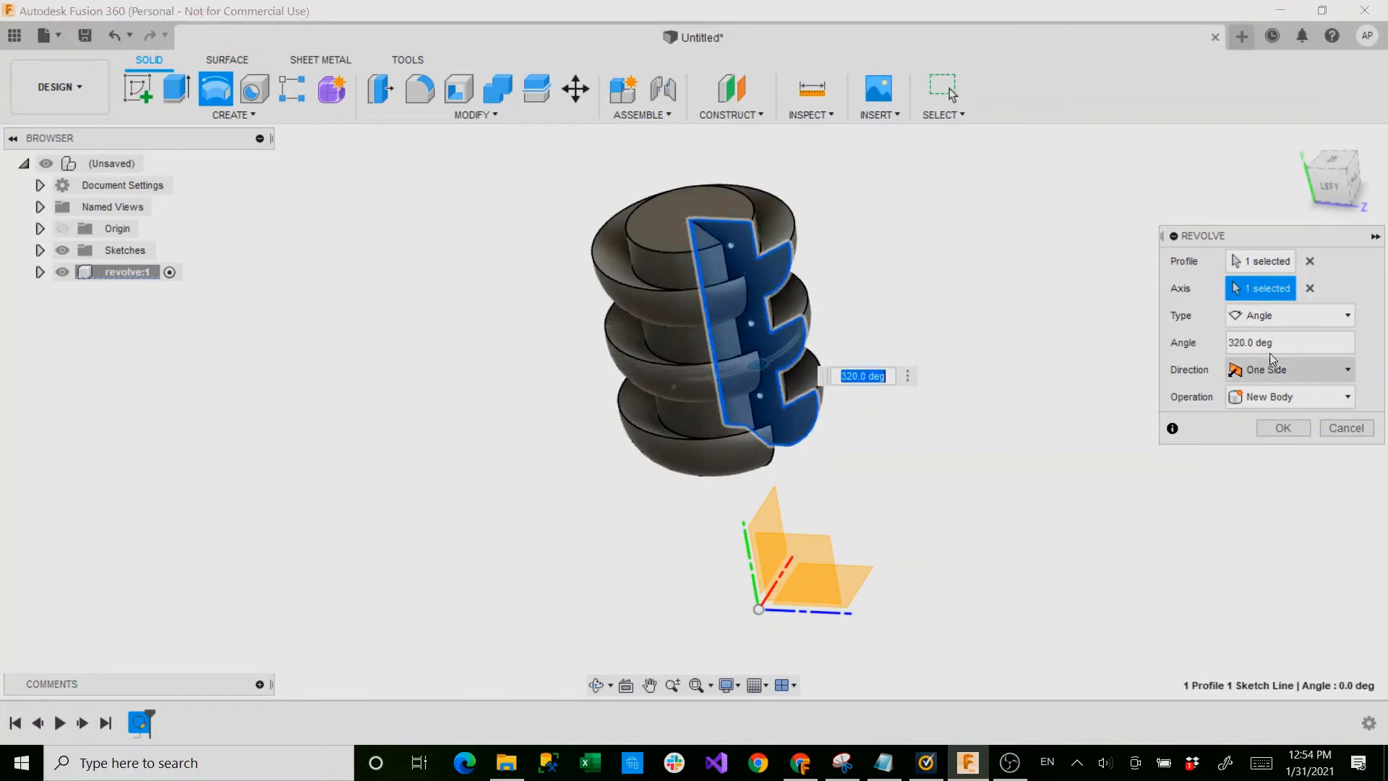
Compare the Full and Angle extent types for the revolve, ending on Angle
left_click(1291, 314)
left_click(1248, 379)
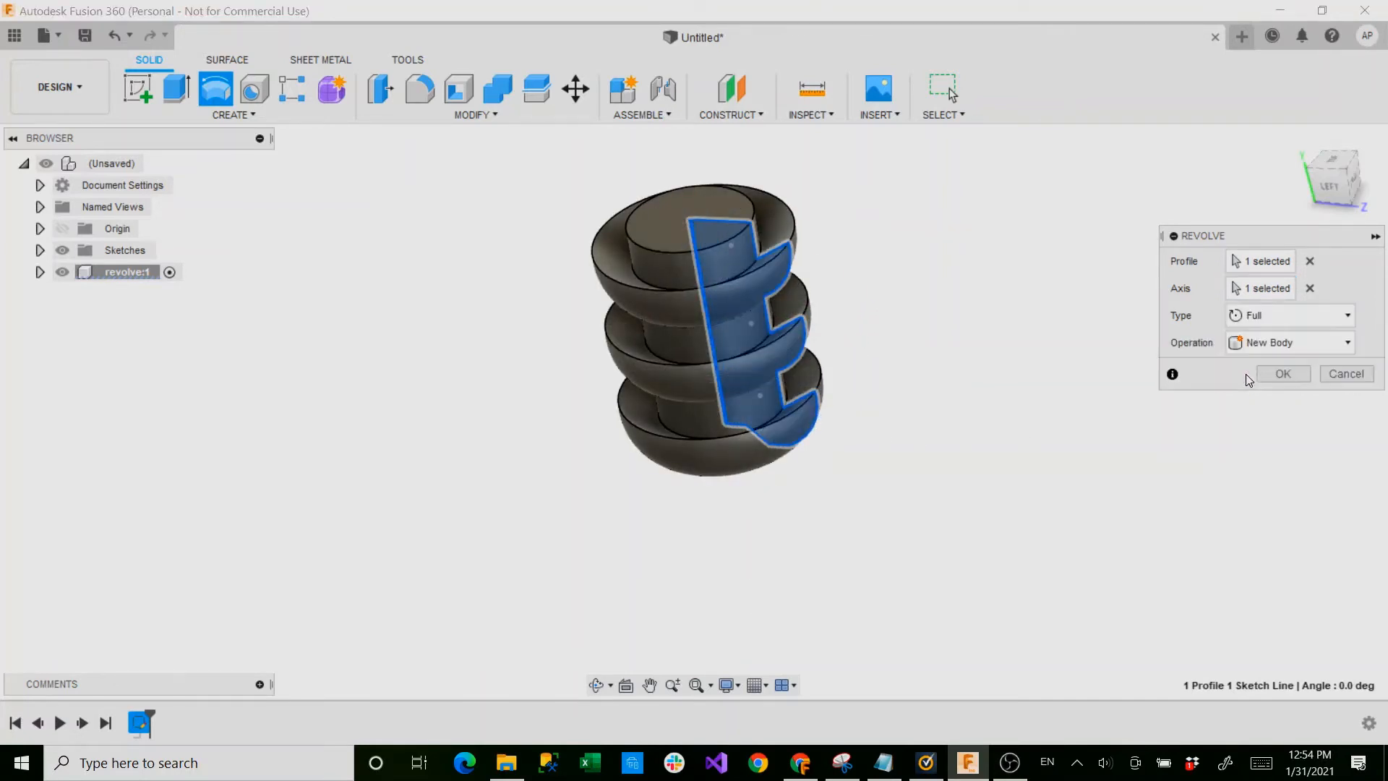
left_click(1250, 315)
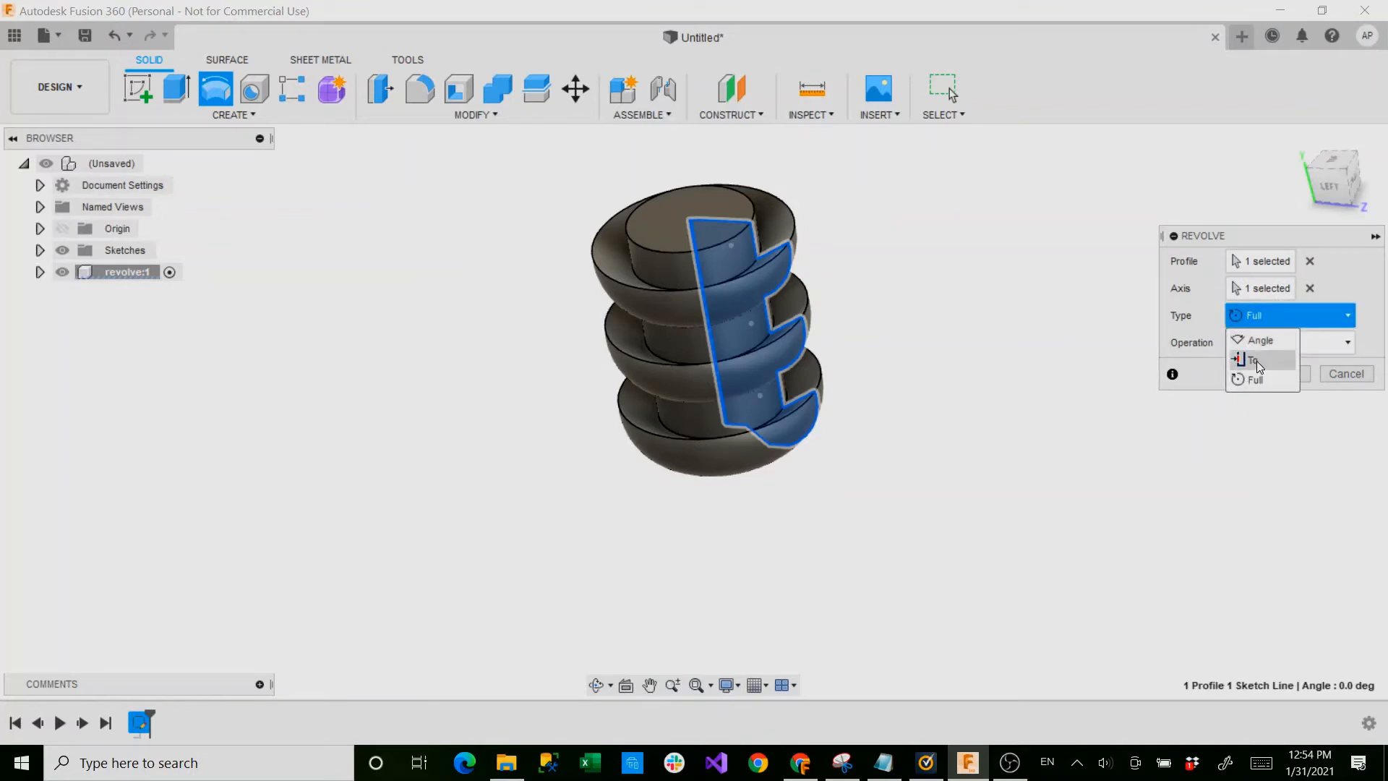
left_click(1259, 340)
left_click(1273, 315)
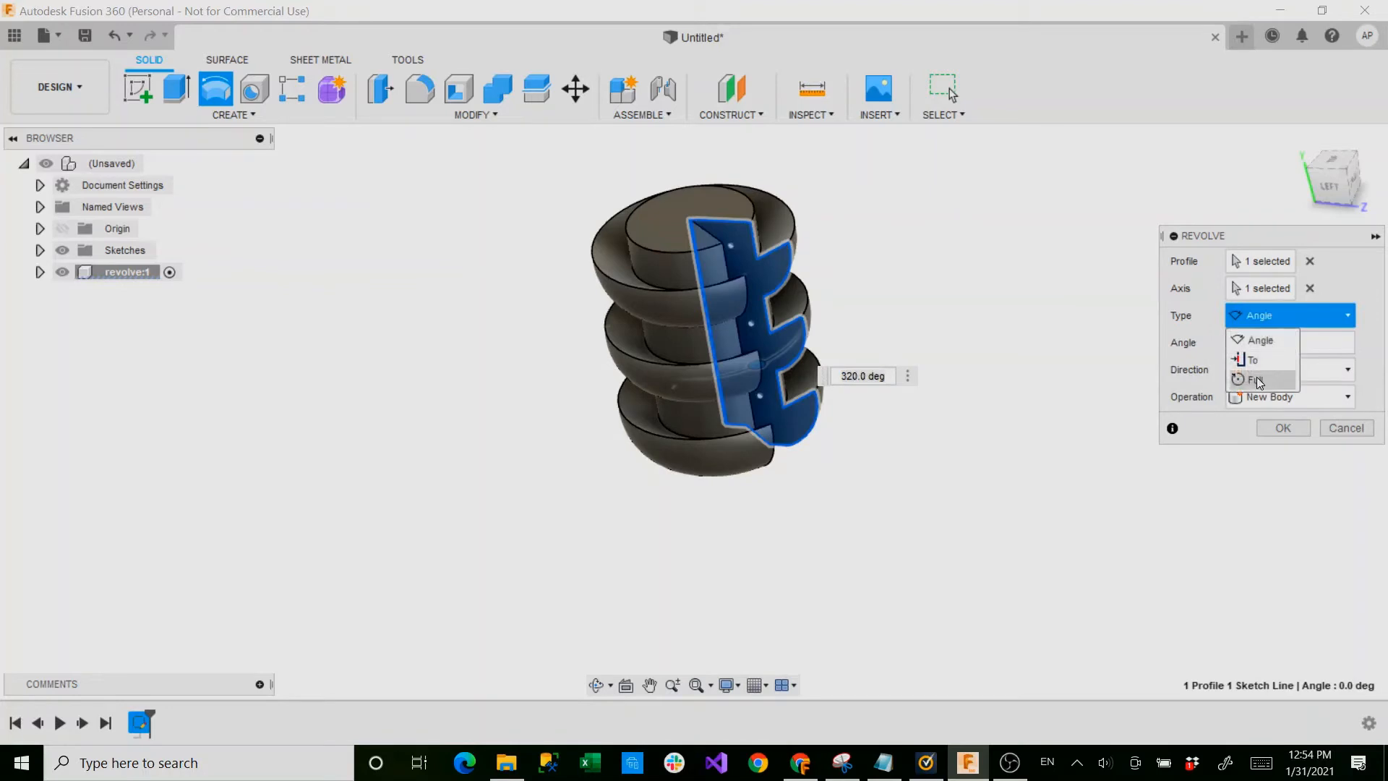
left_click(1254, 379)
left_click(1262, 318)
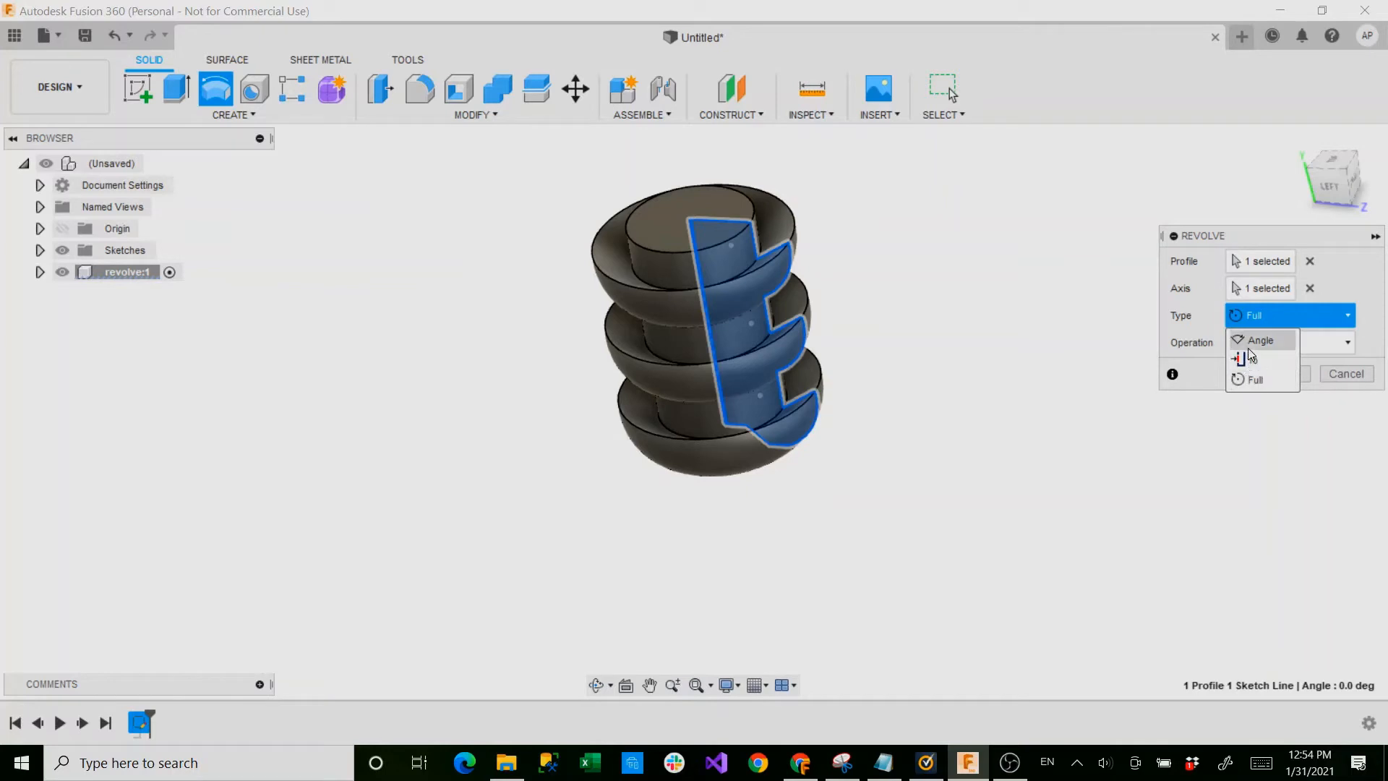
left_click(1249, 348)
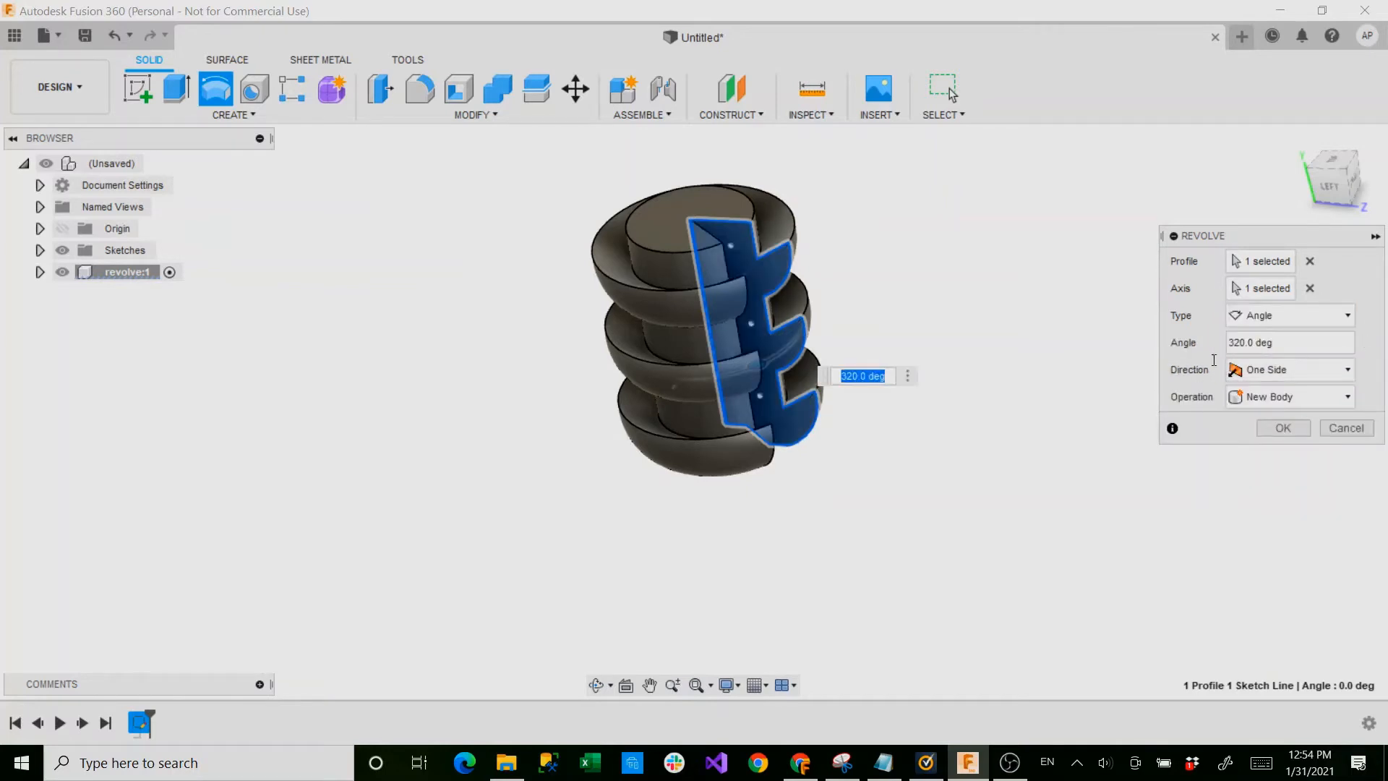
Try a Two Side revolve with the second angle at -95° and the first at -140°
left_click(1267, 370)
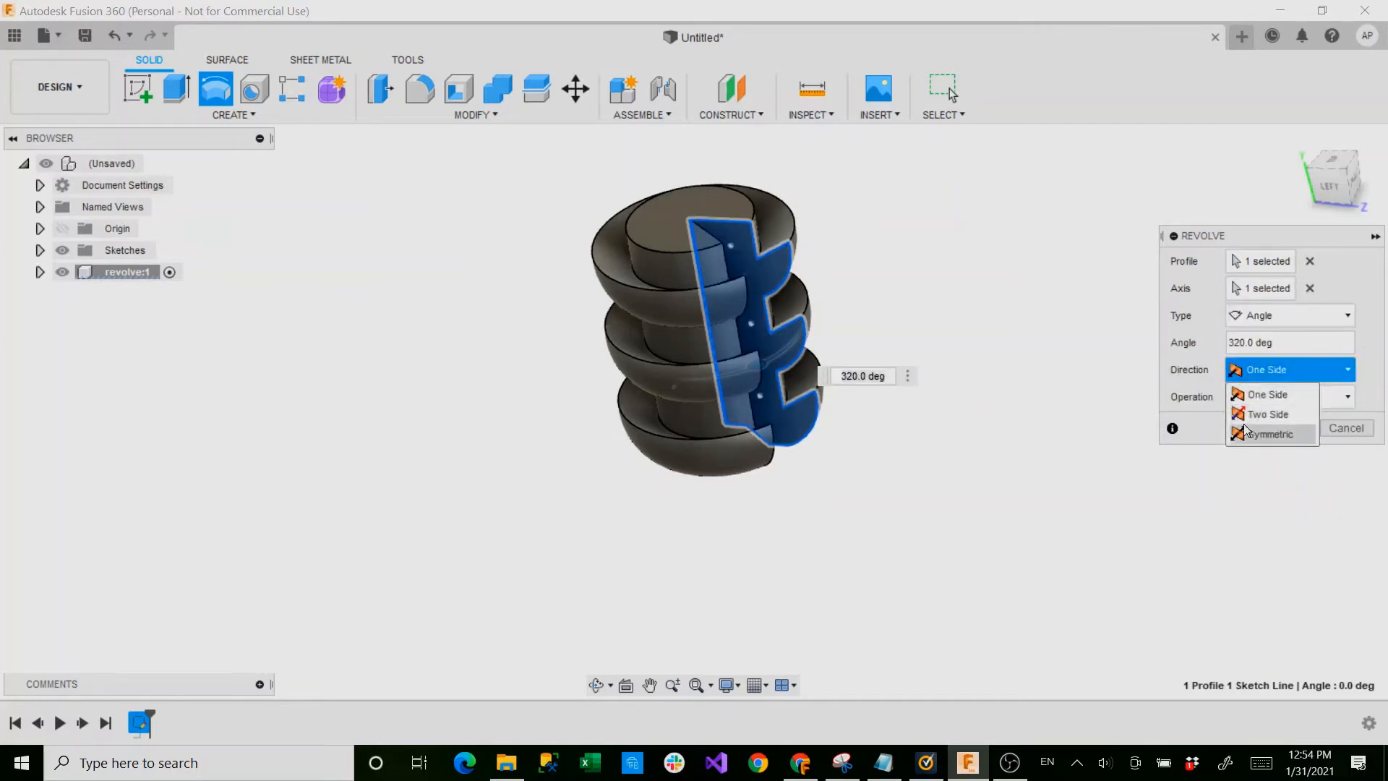
left_click(1267, 414)
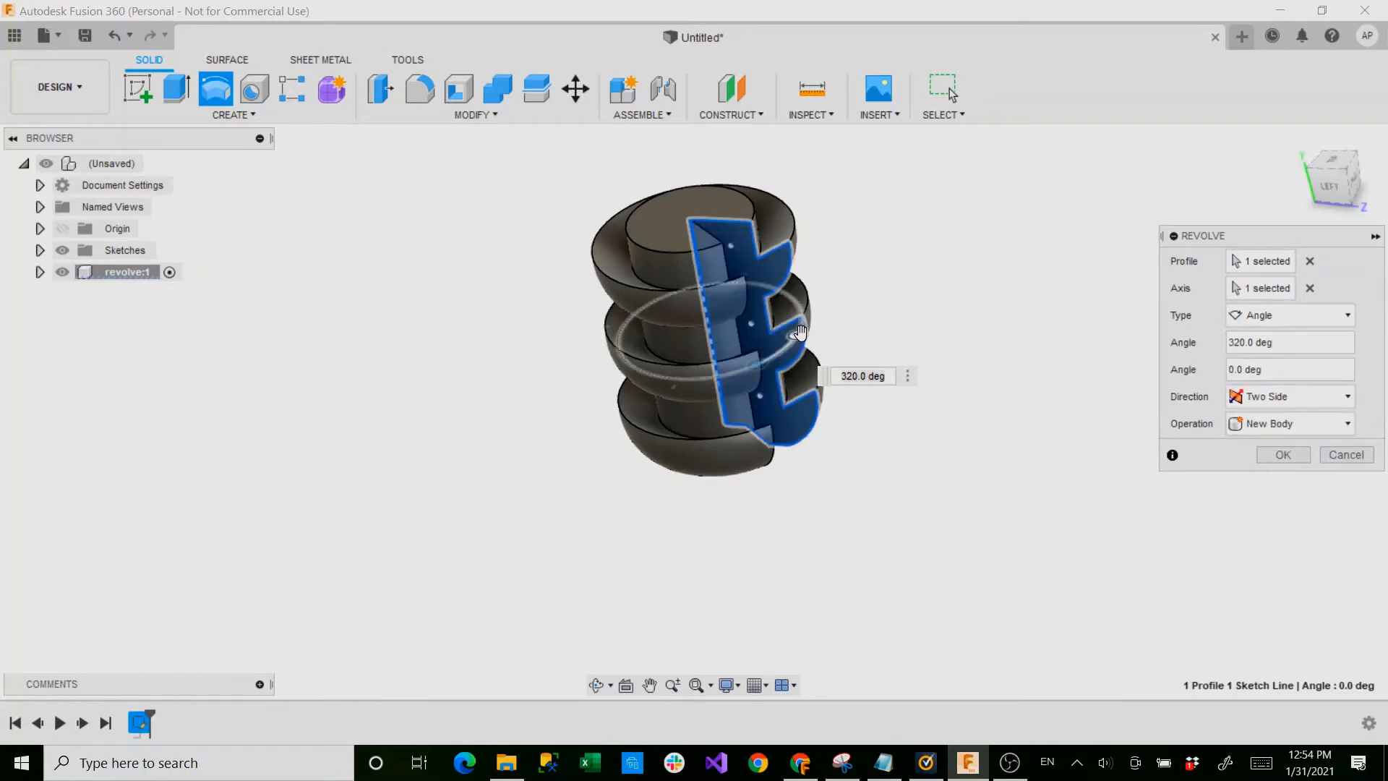
left_click_drag(799, 333, 738, 295)
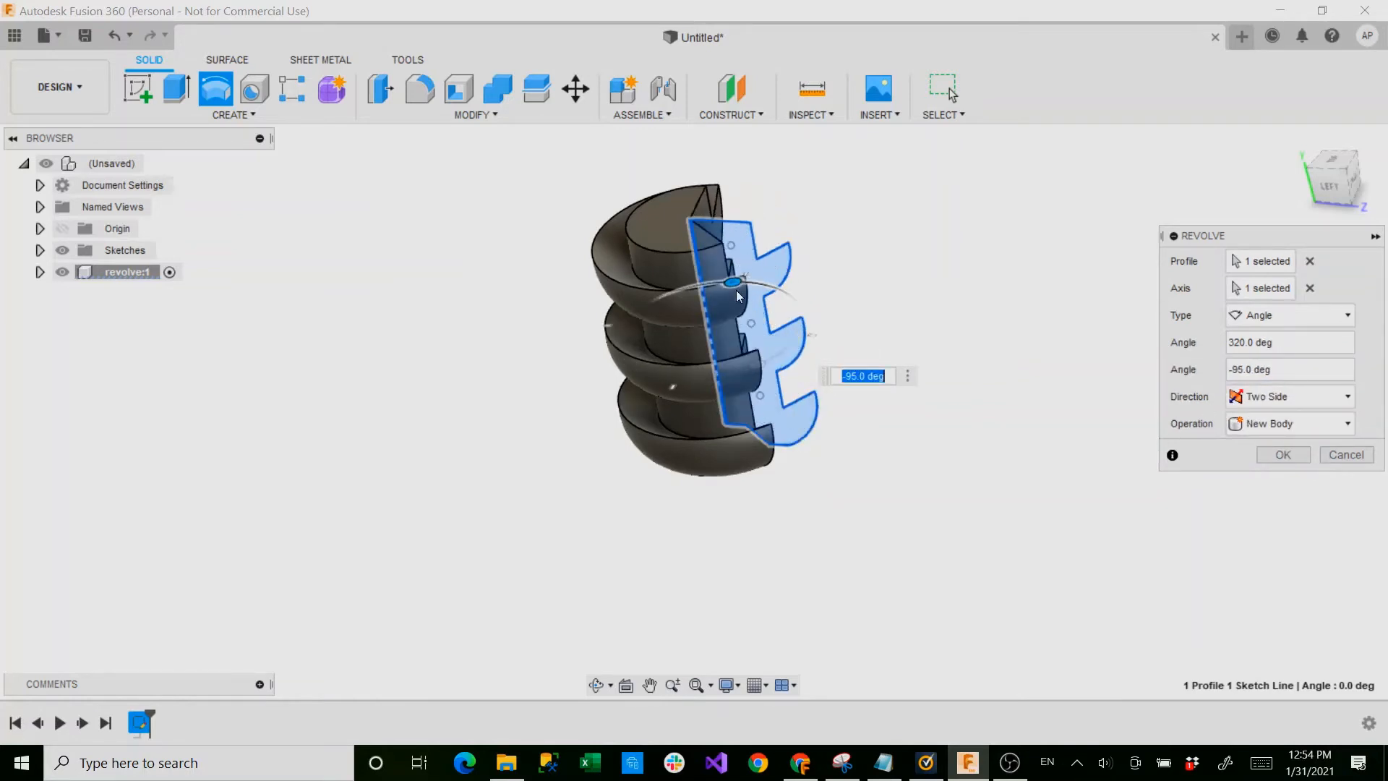
left_click_drag(756, 370, 661, 347)
Try the Symmetric revolve direction with an angle of -105°
left_click(1274, 397)
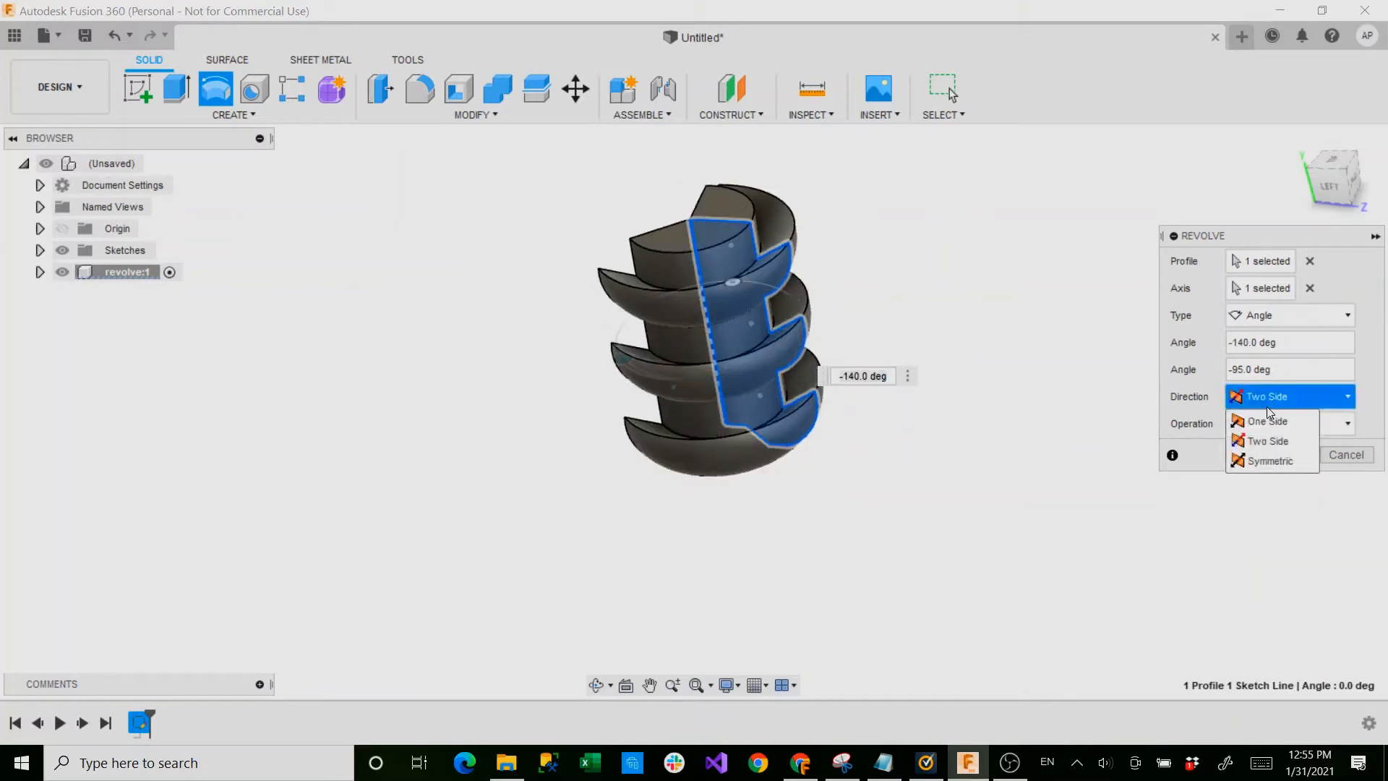
left_click(1262, 465)
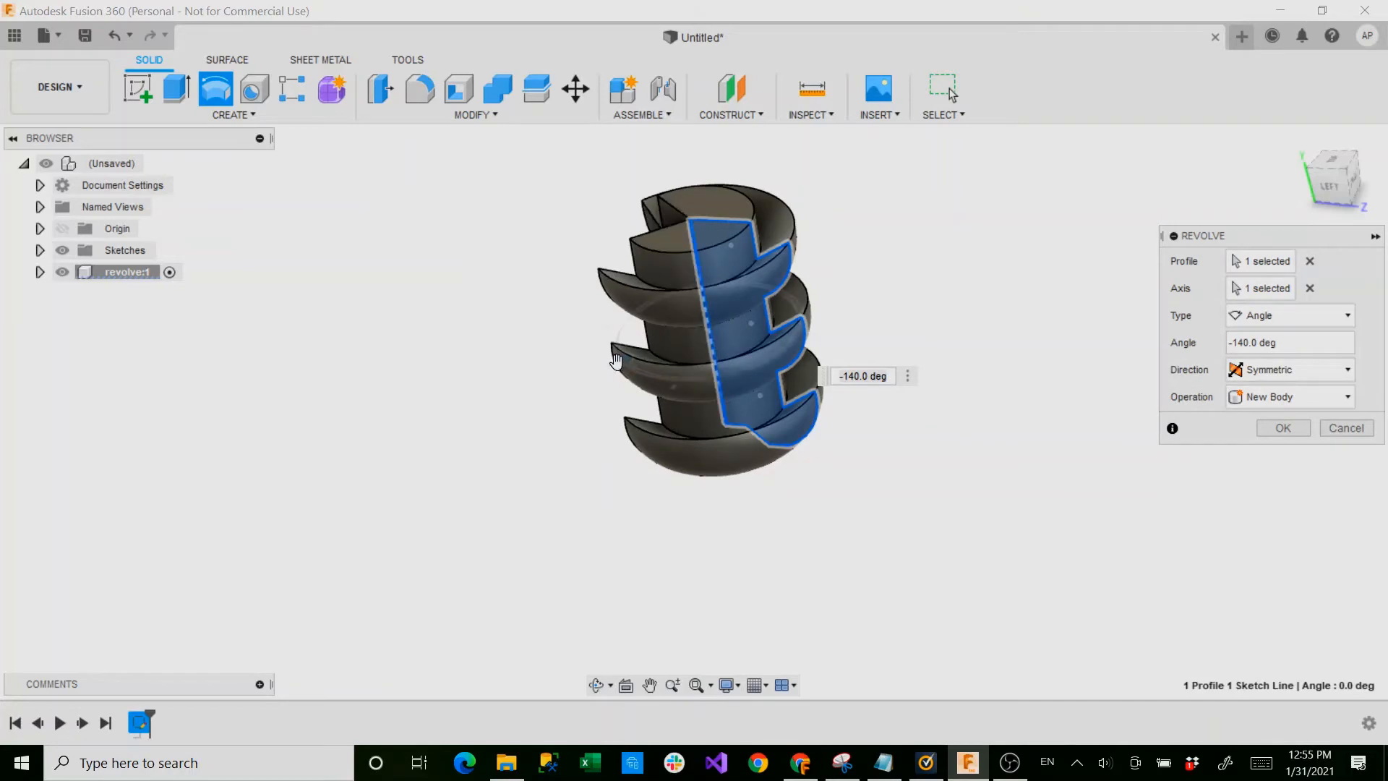
left_click_drag(622, 359, 725, 437)
Set the revolve extent to Full and create the solid as a new body
left_click(1282, 316)
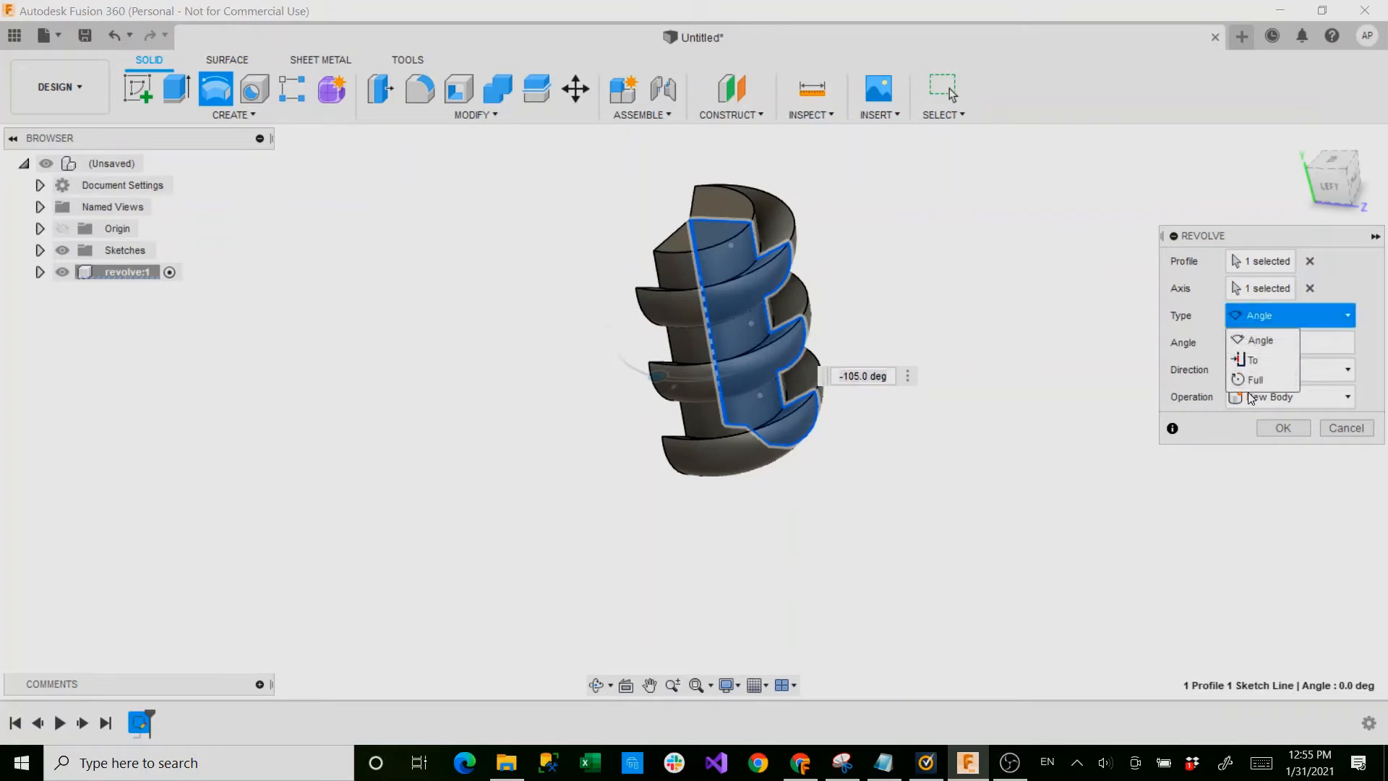
left_click(1258, 380)
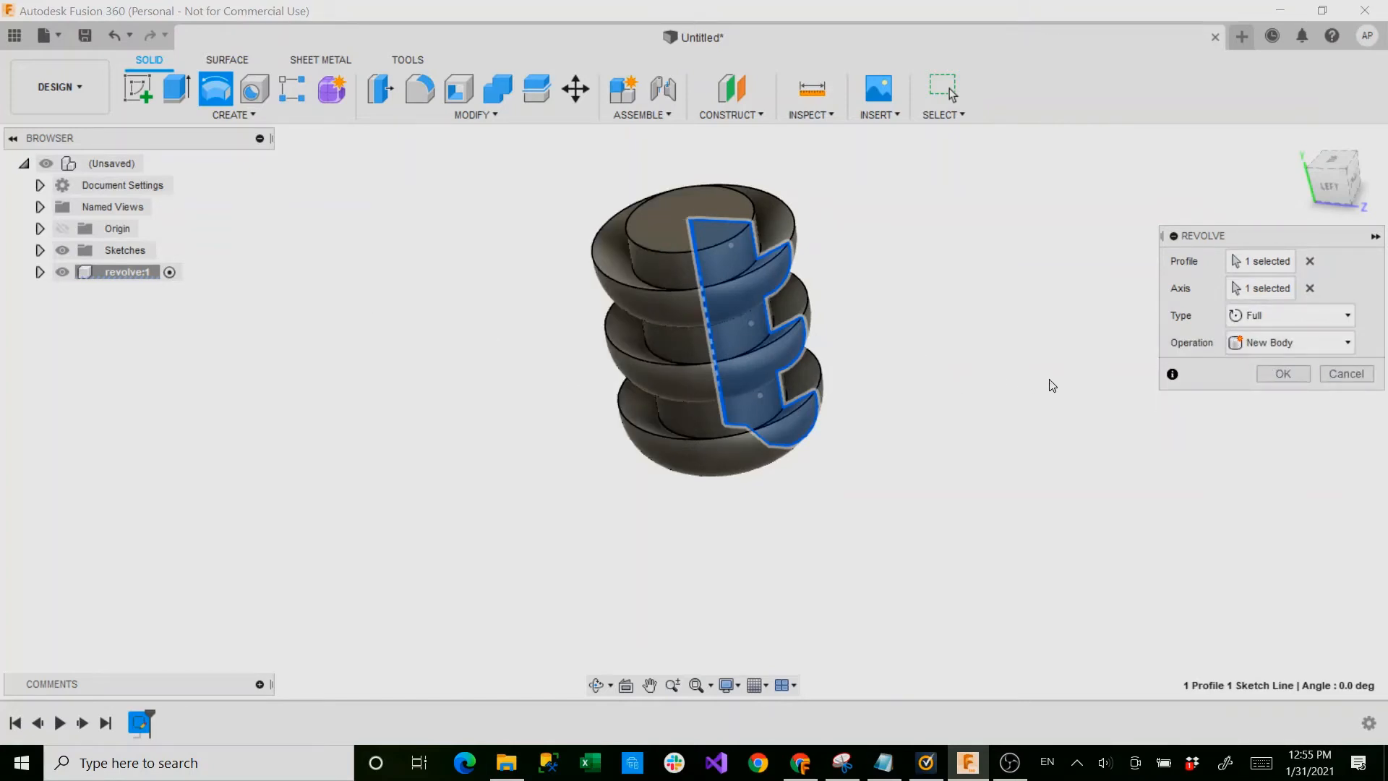
left_click(1282, 373)
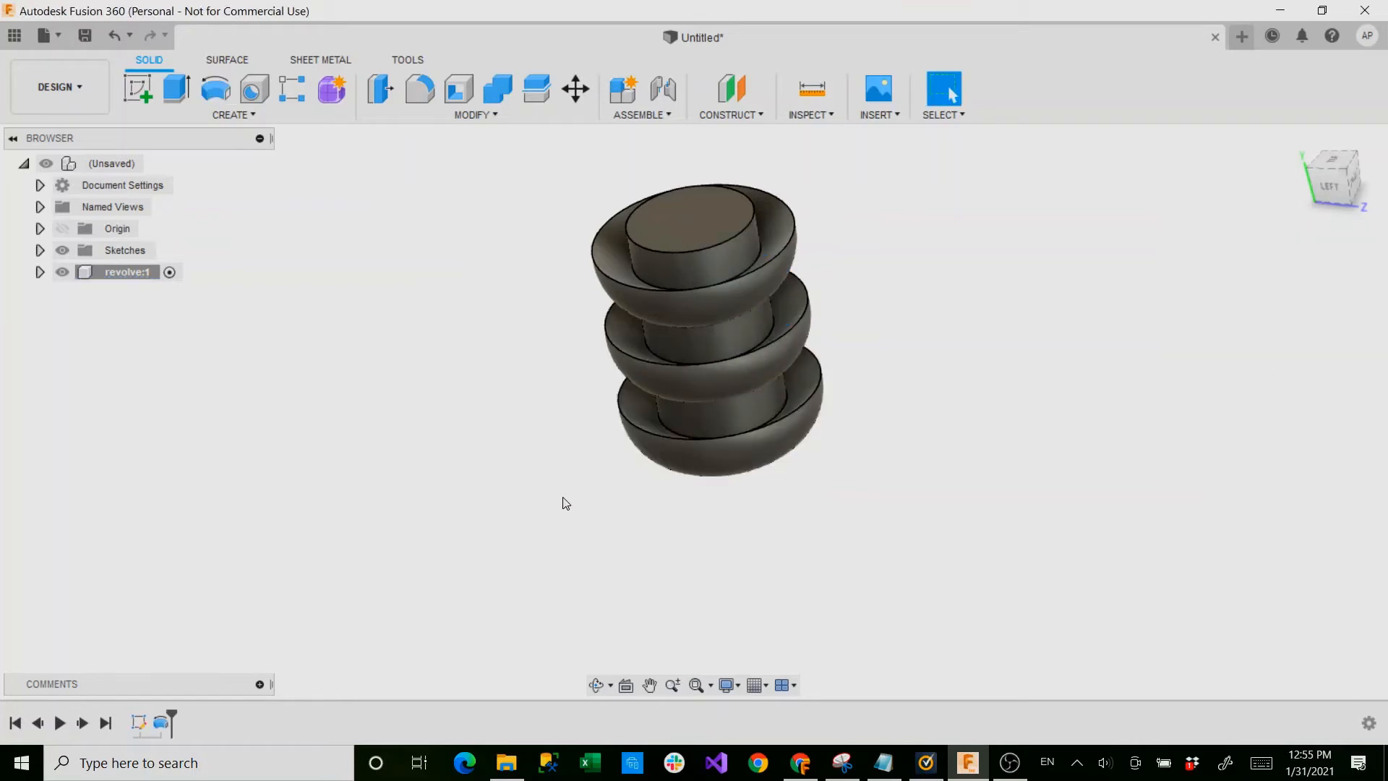
Start a new sketch on the horizontal origin plane beneath the revolved solid
scroll(568, 509, "down", 2)
scroll(567, 509, "down", 3)
middle_click_drag(681, 486, 479, 452)
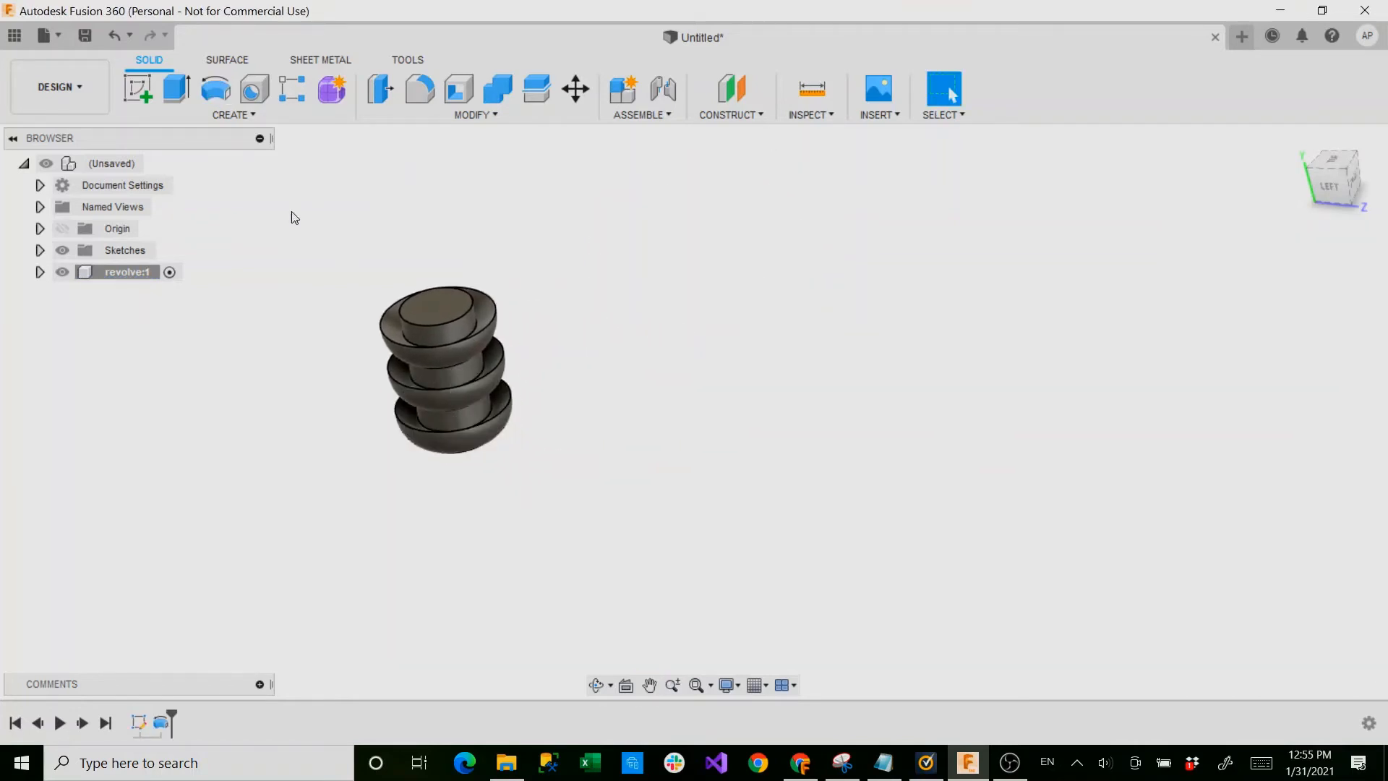
left_click(141, 87)
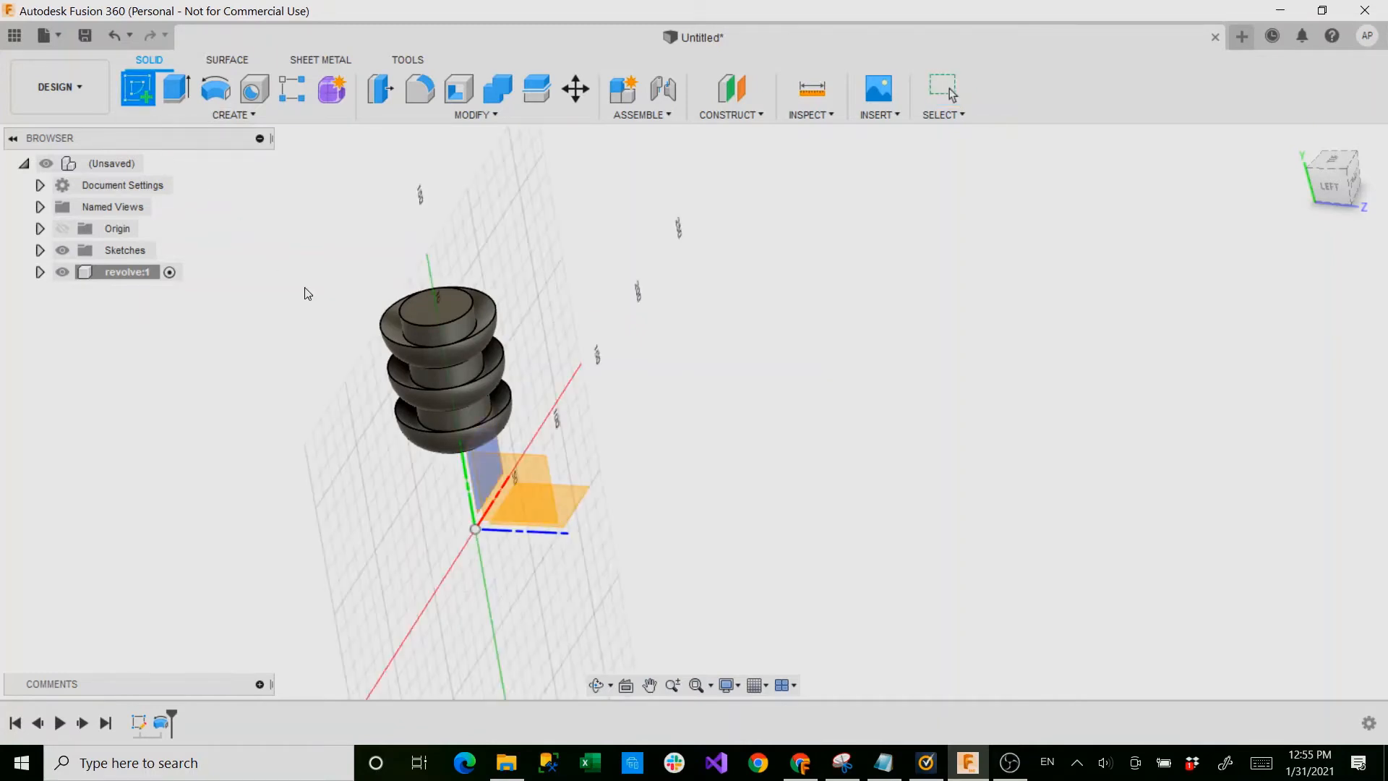
left_click(570, 494)
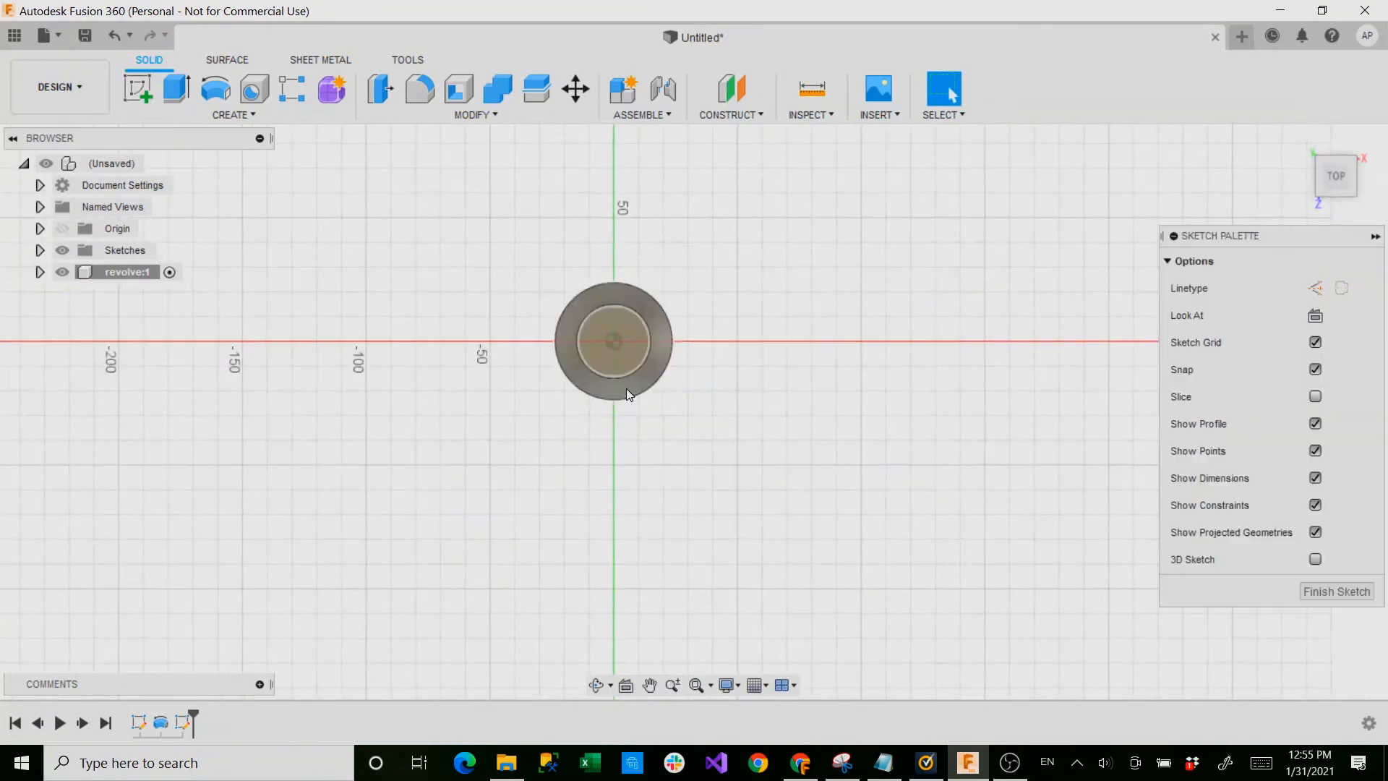
Draw two 50 mm squares touching diagonally at one corner beside the revolved solid, and finish the sketch
middle_click_drag(865, 350, 400, 368)
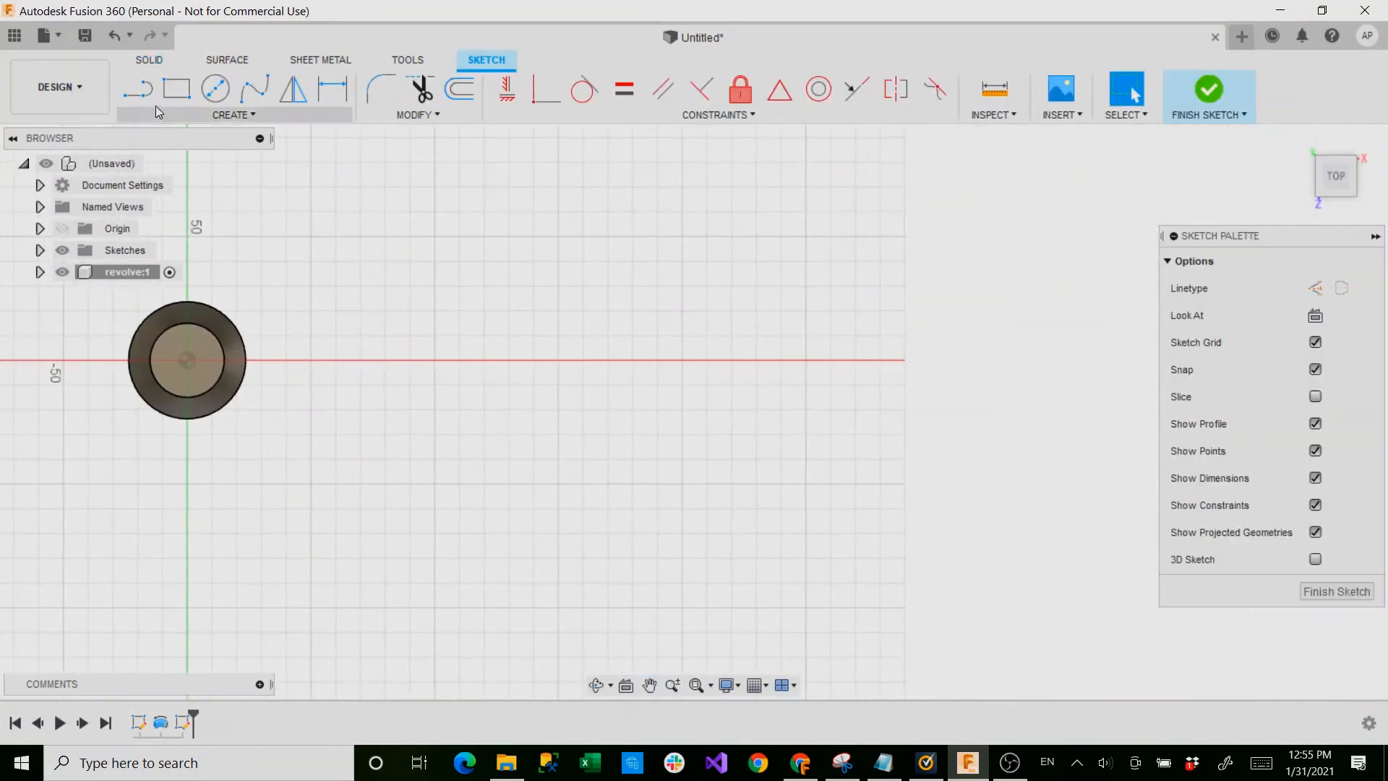
key("r")
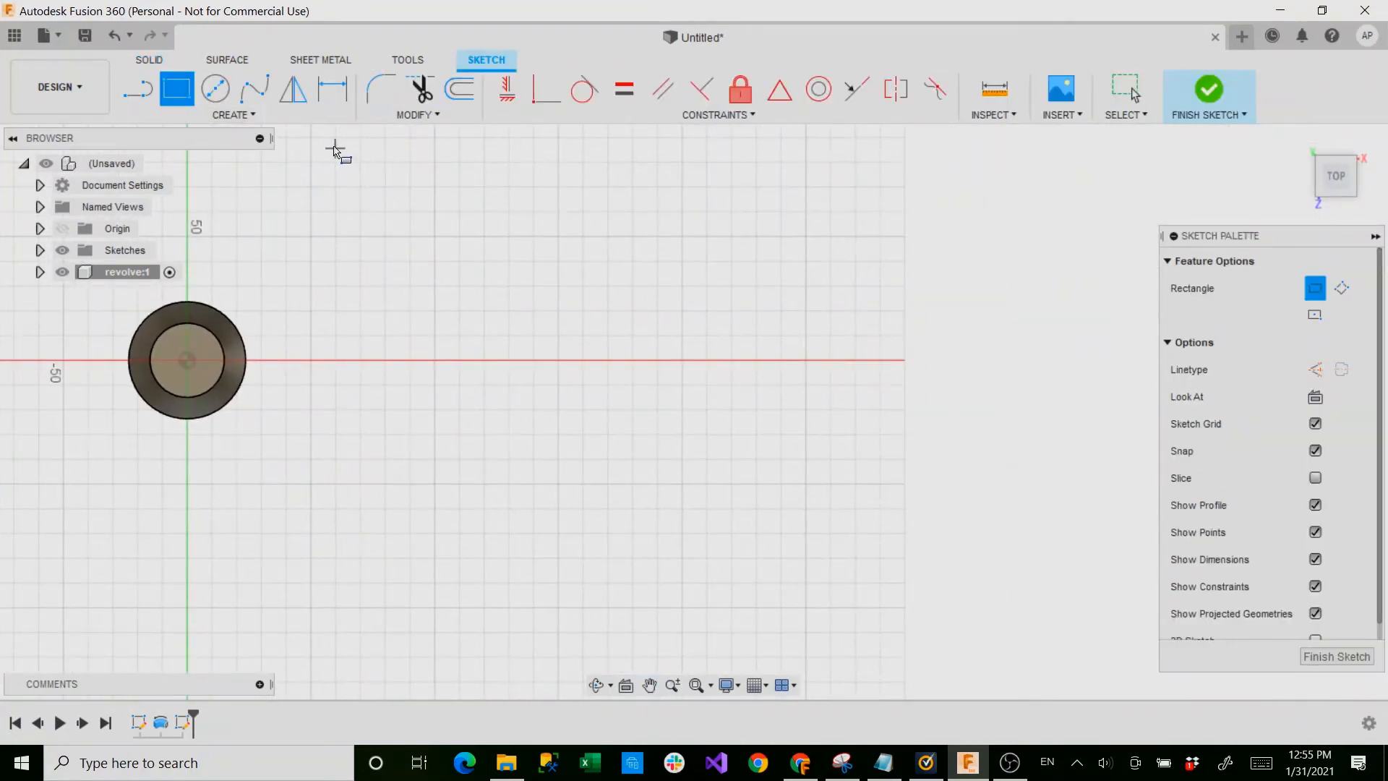
left_click(311, 138)
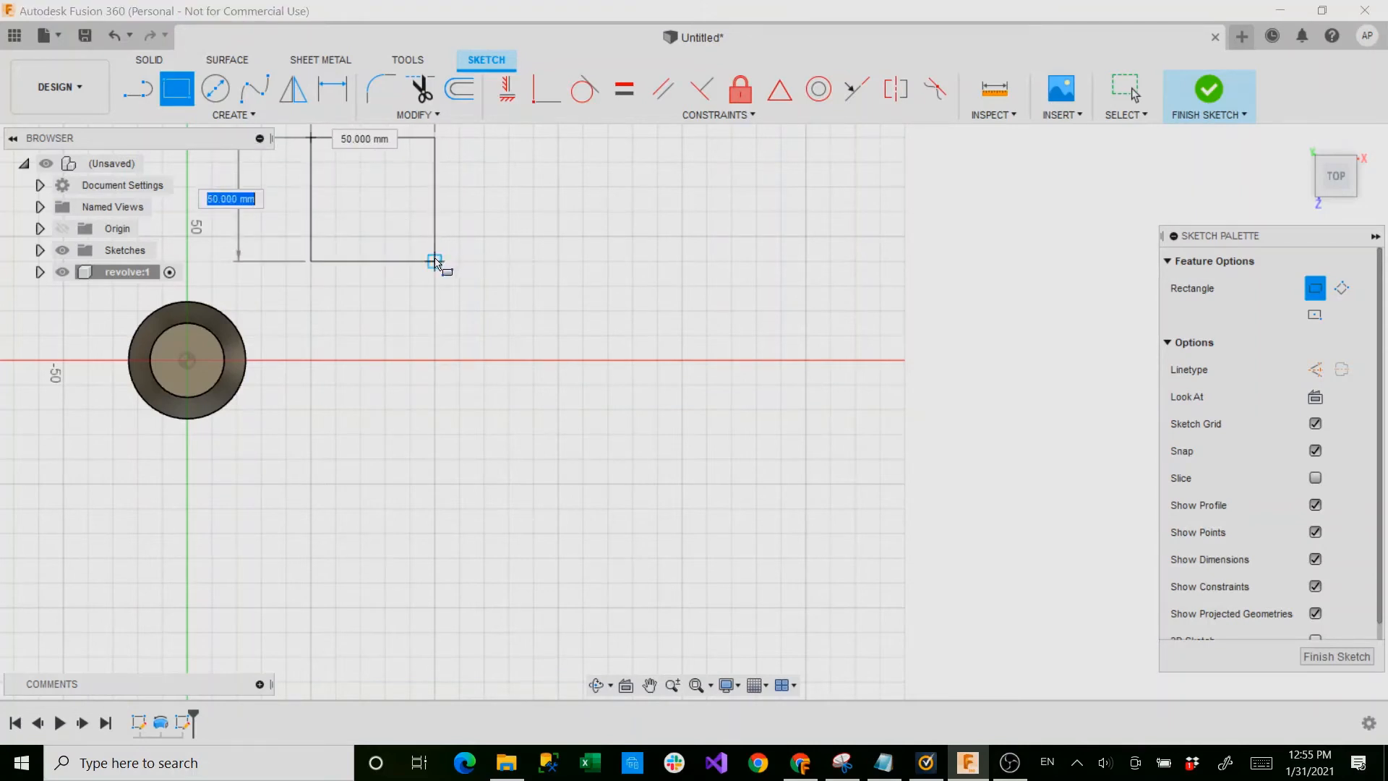
left_click(435, 262)
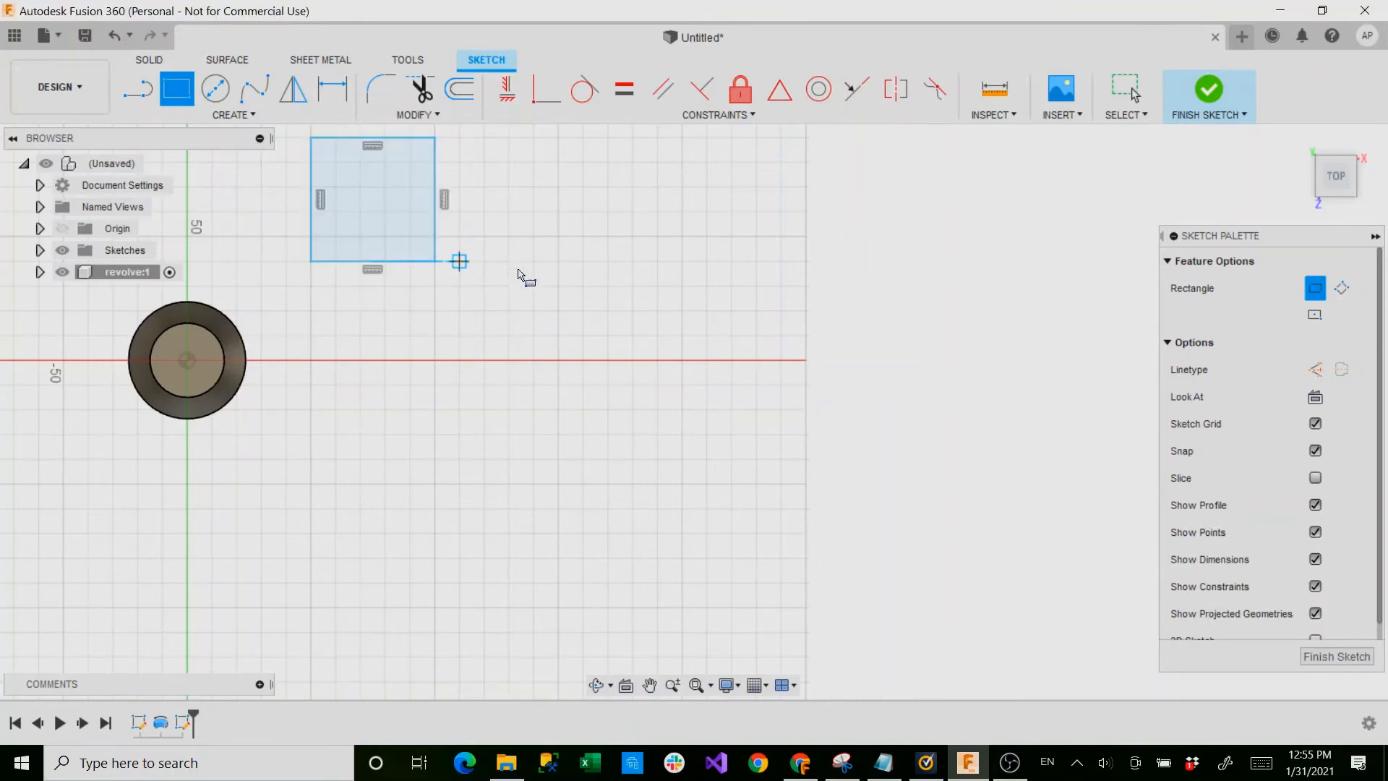
left_click(434, 261)
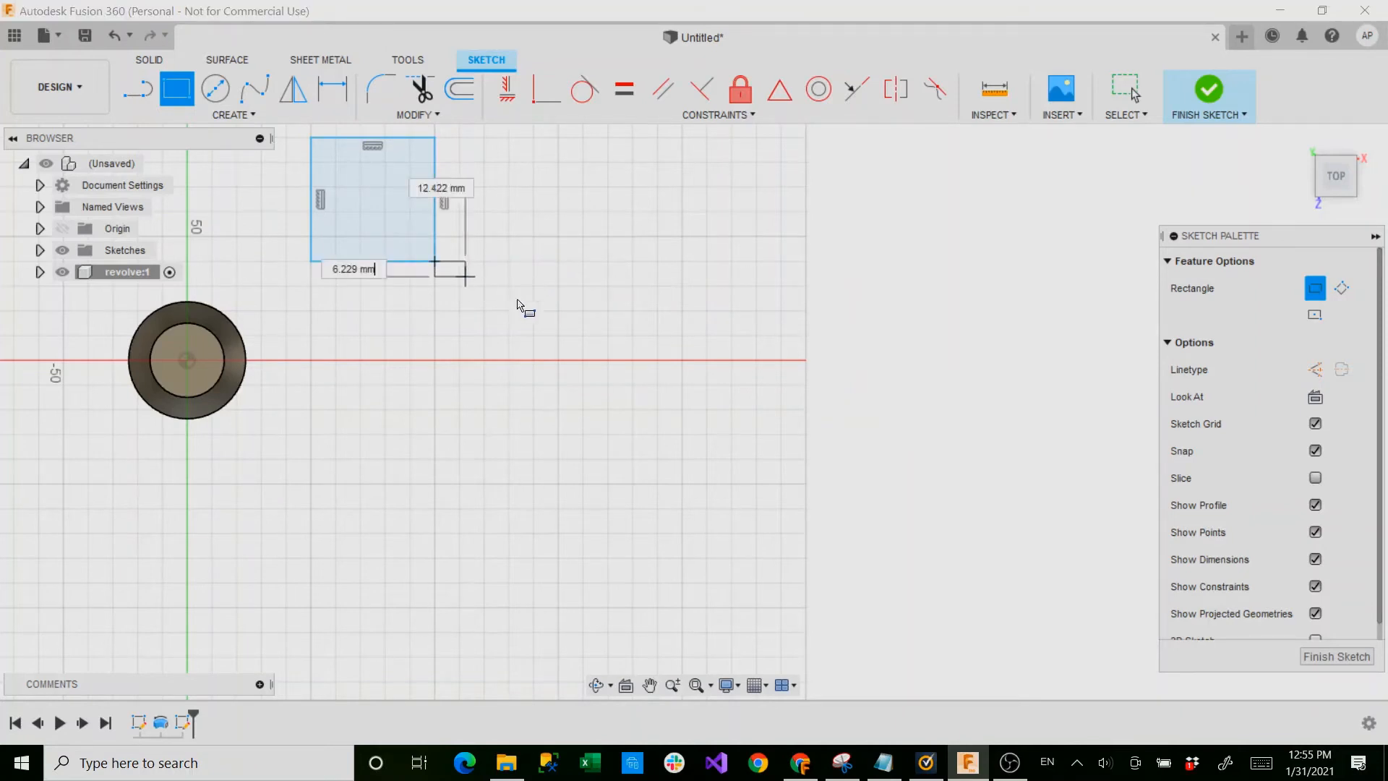
left_click(559, 385)
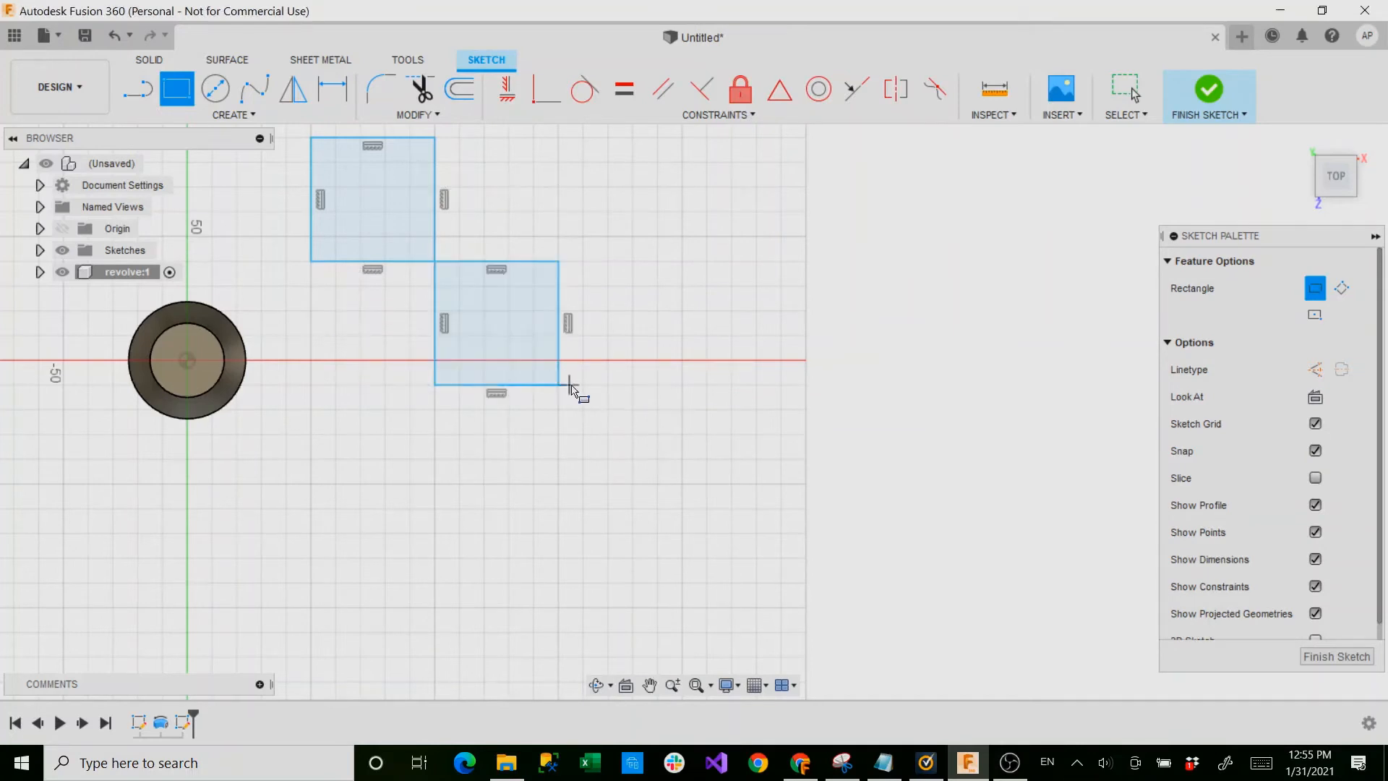
left_click(1339, 658)
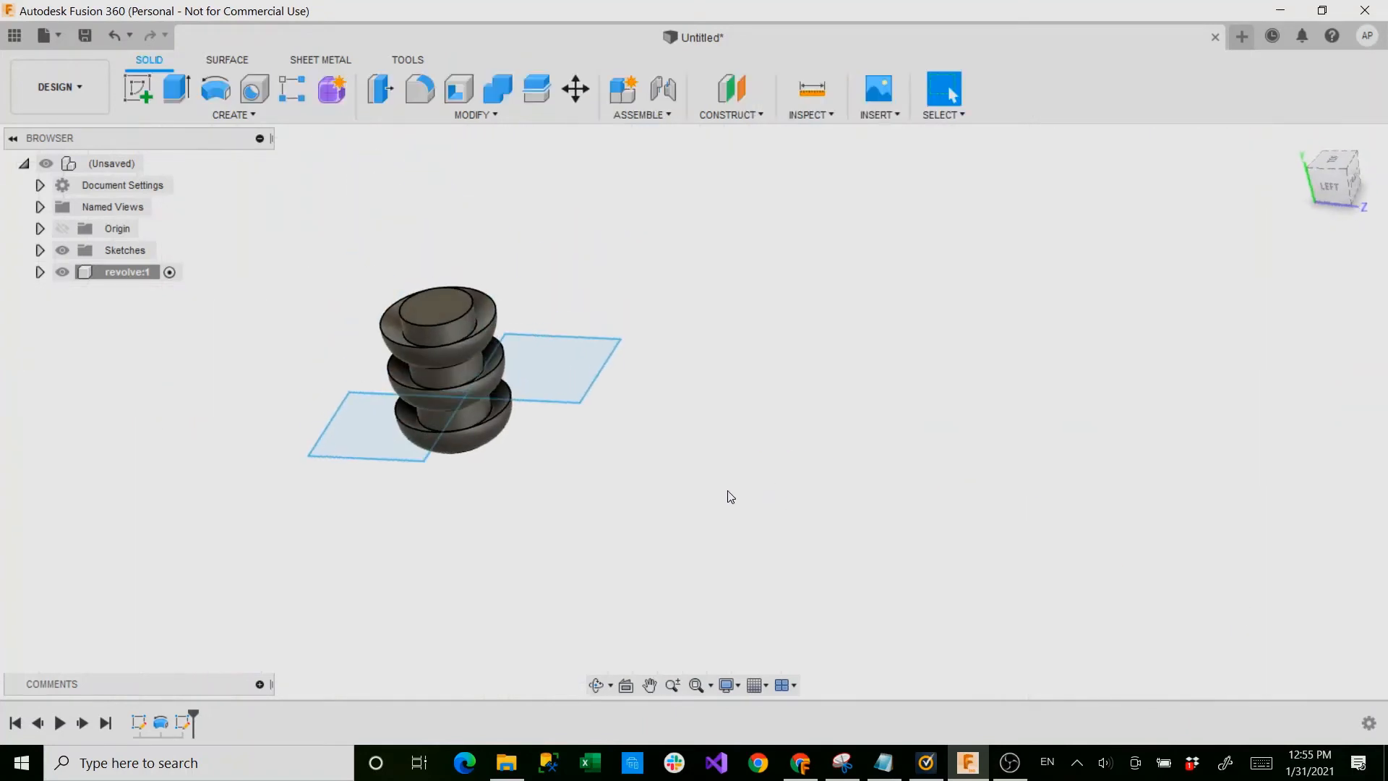
Expand the revolve component's sketches and highlight Sketch1 and Sketch2 in turn to see which geometry each contains
mouse_move(728, 497)
middle_mouse_down("shift")
mouse_move(763, 479)
mouse_move(871, 474)
mouse_move(769, 496)
mouse_move(1126, 505)
middle_mouse_up("shift")
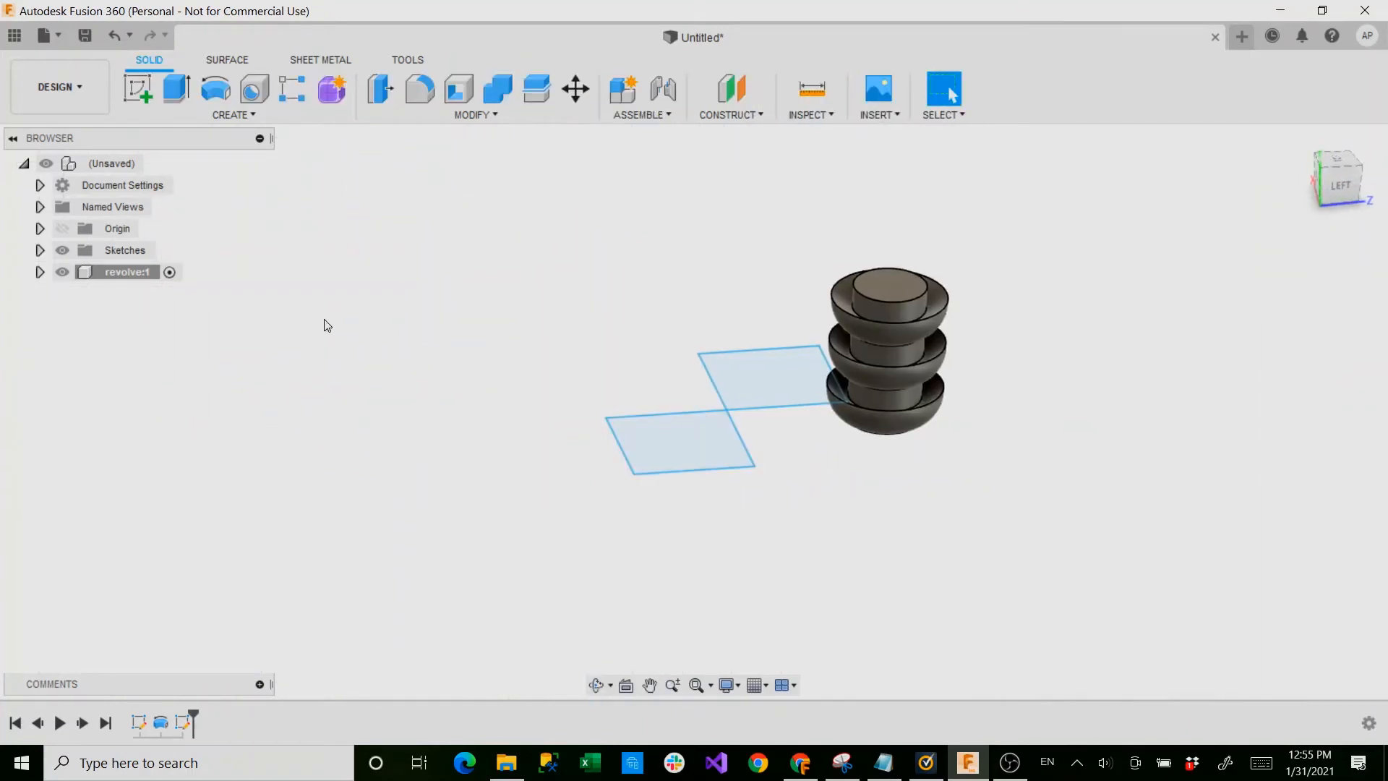
left_click(40, 272)
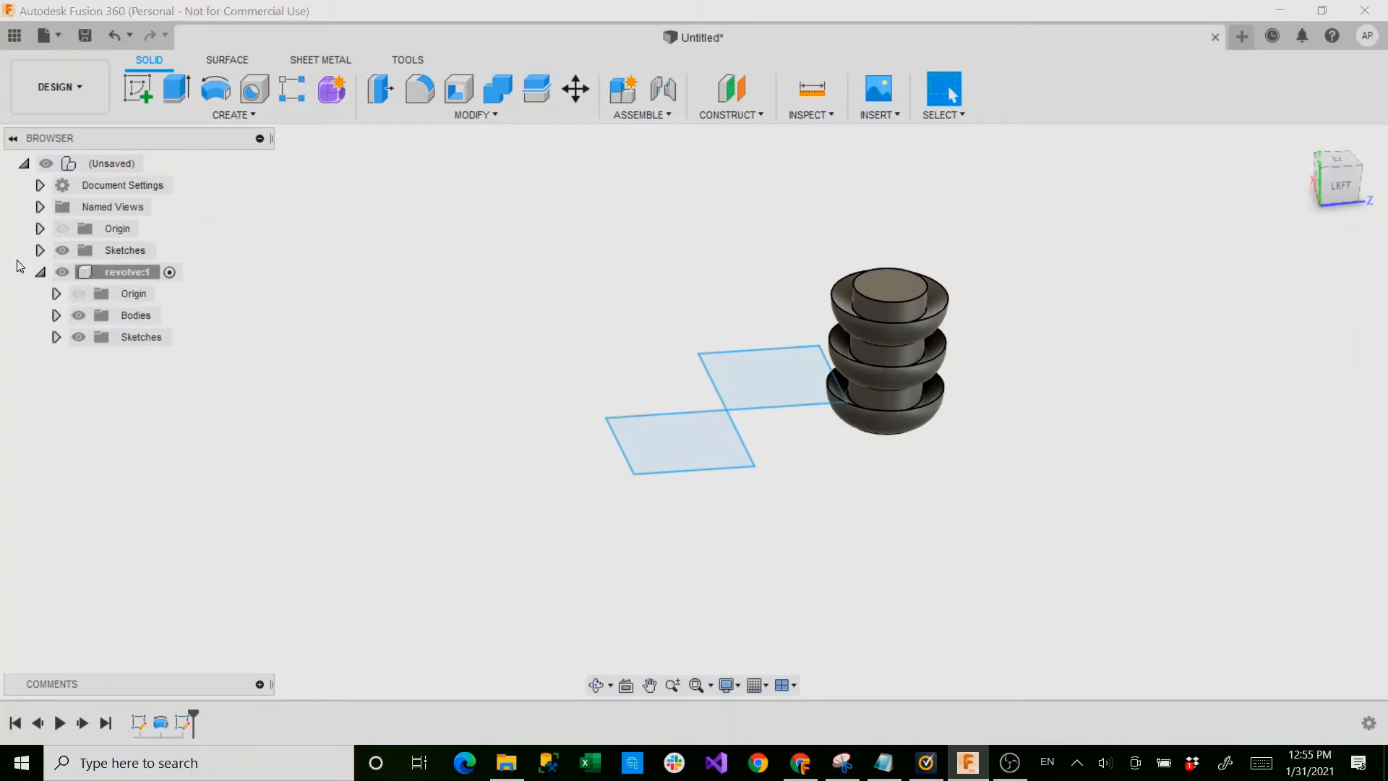
left_click(56, 337)
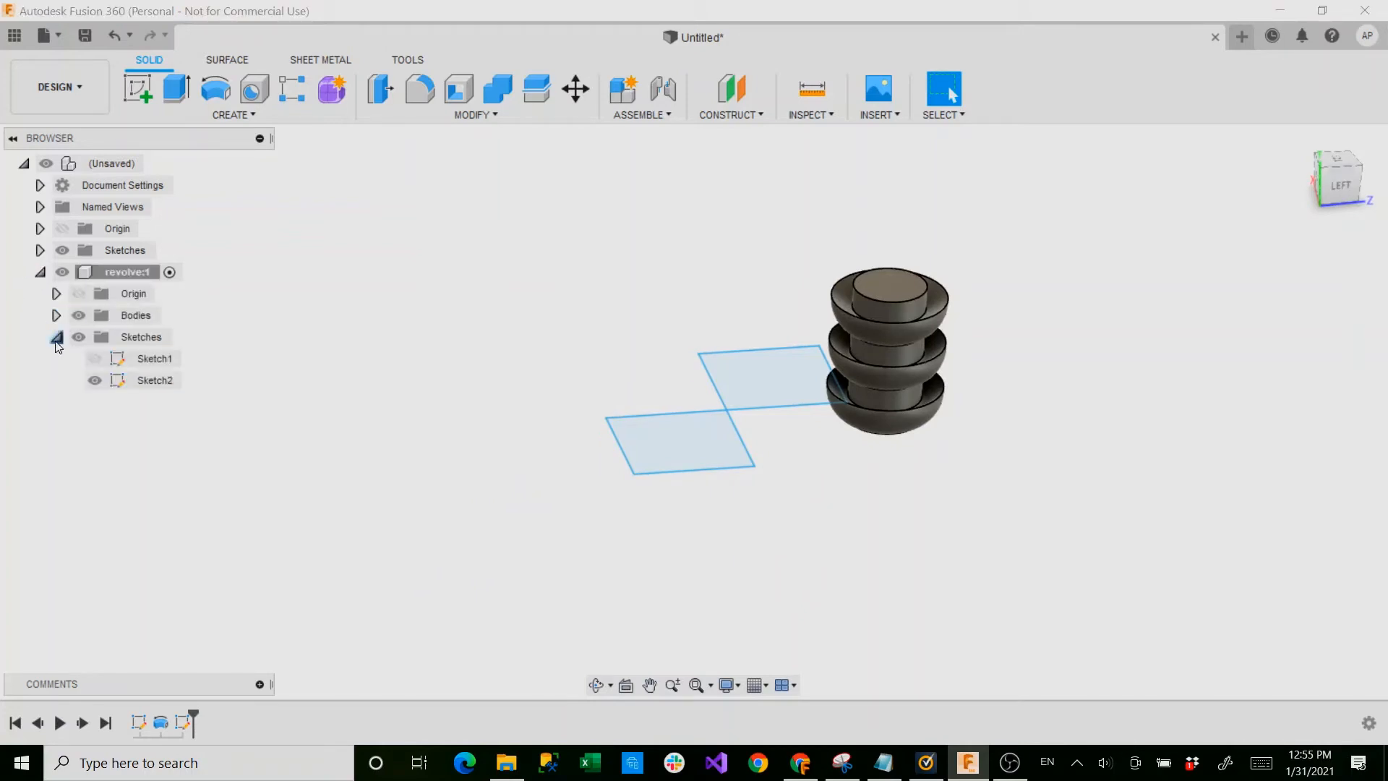
left_click(160, 383)
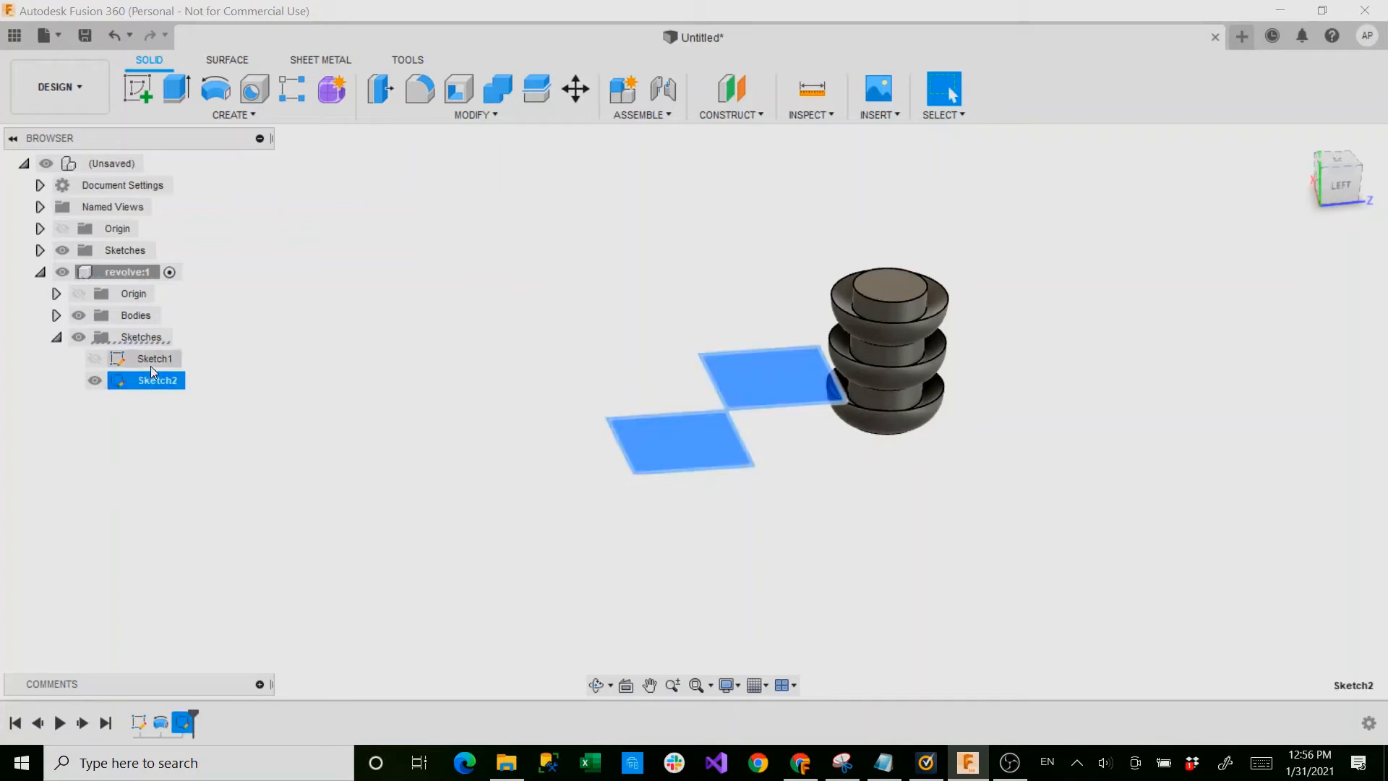
left_click(150, 359)
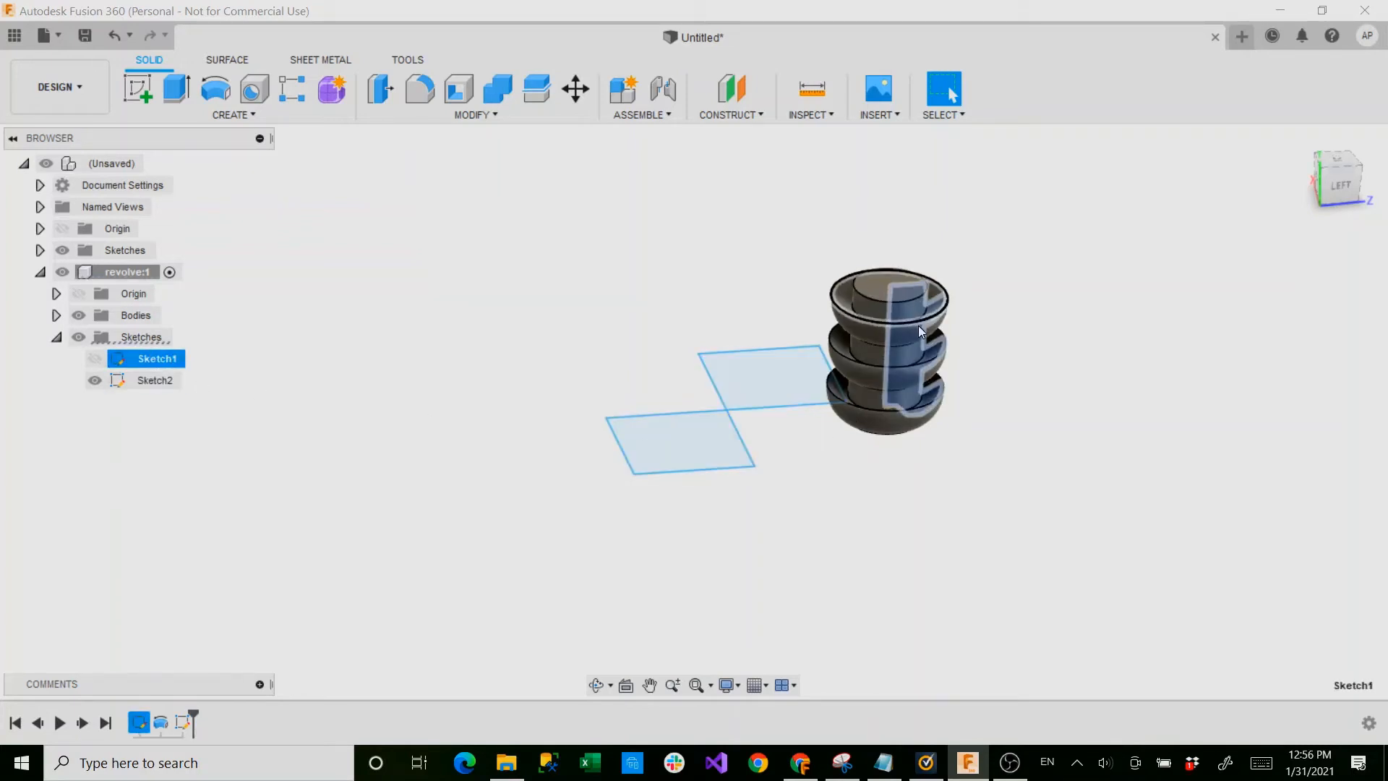
left_click(175, 381)
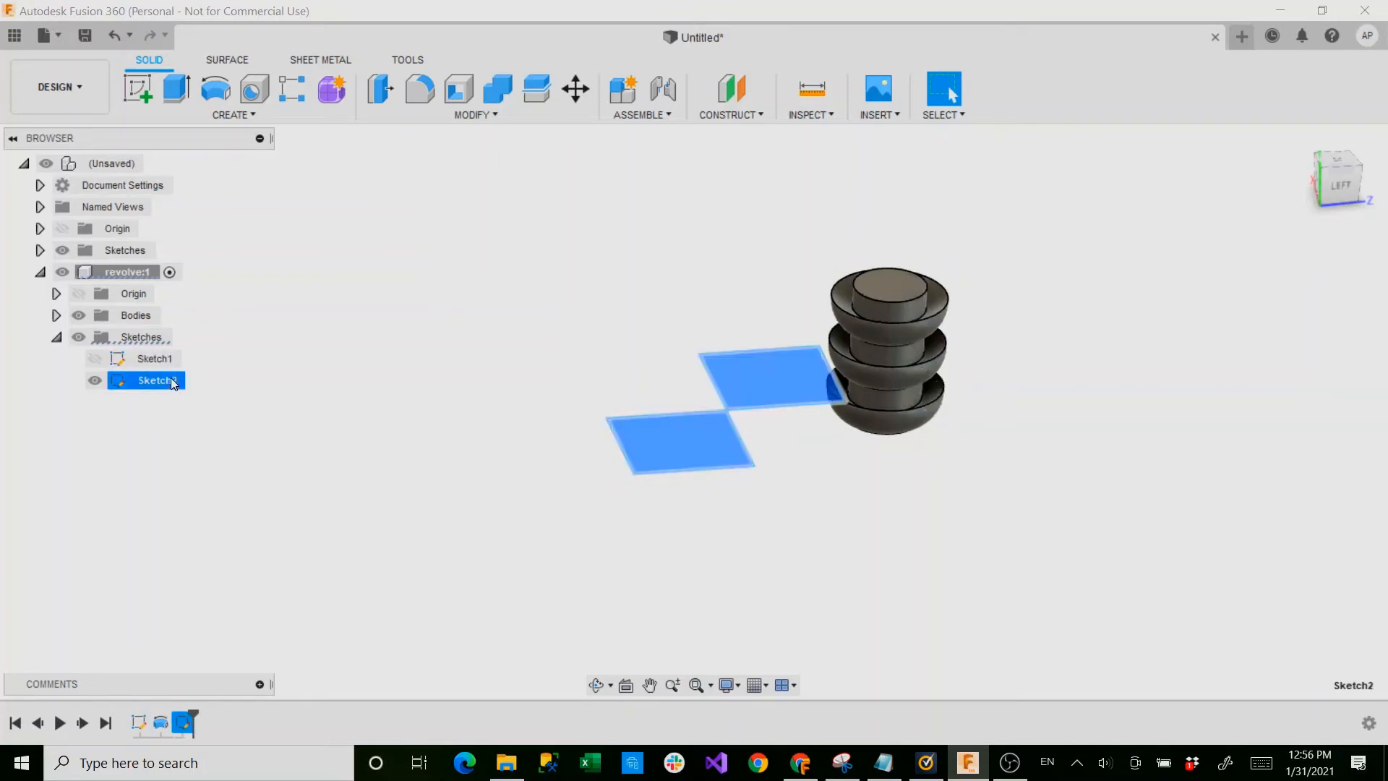
Extrude both square profiles upward 90 mm in one direction as a new body
mouse_move(476, 509)
middle_mouse_down("shift")
mouse_move(617, 521)
mouse_move(573, 533)
middle_mouse_up("shift")
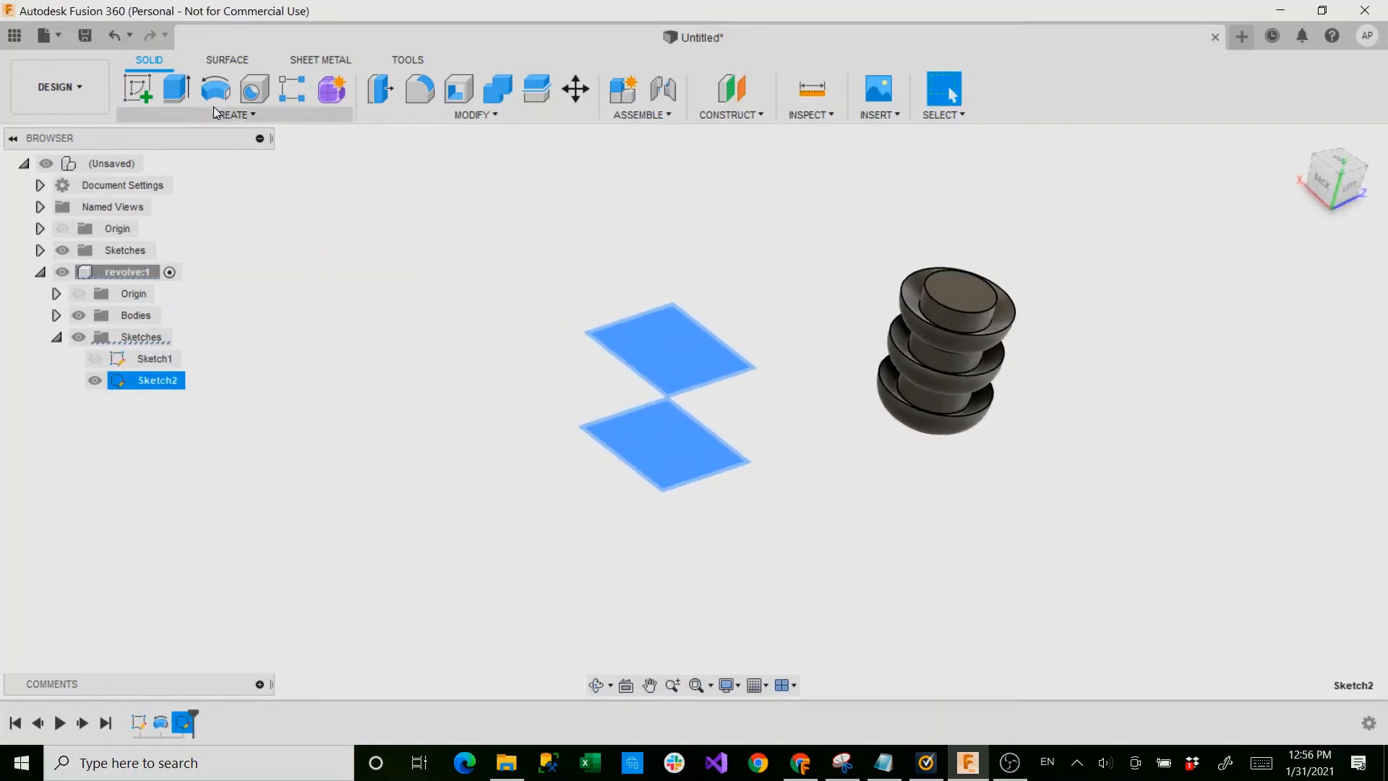
left_click(176, 99)
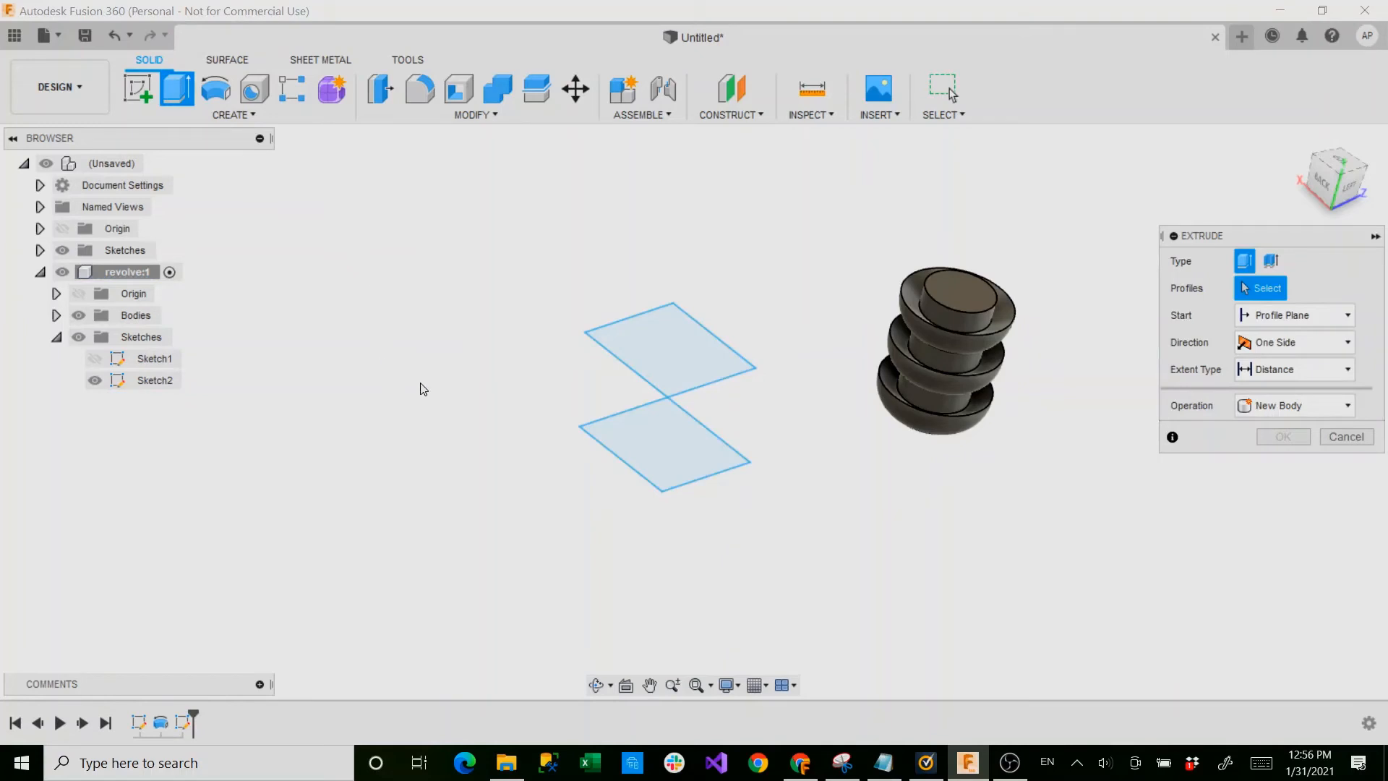
left_click(666, 371)
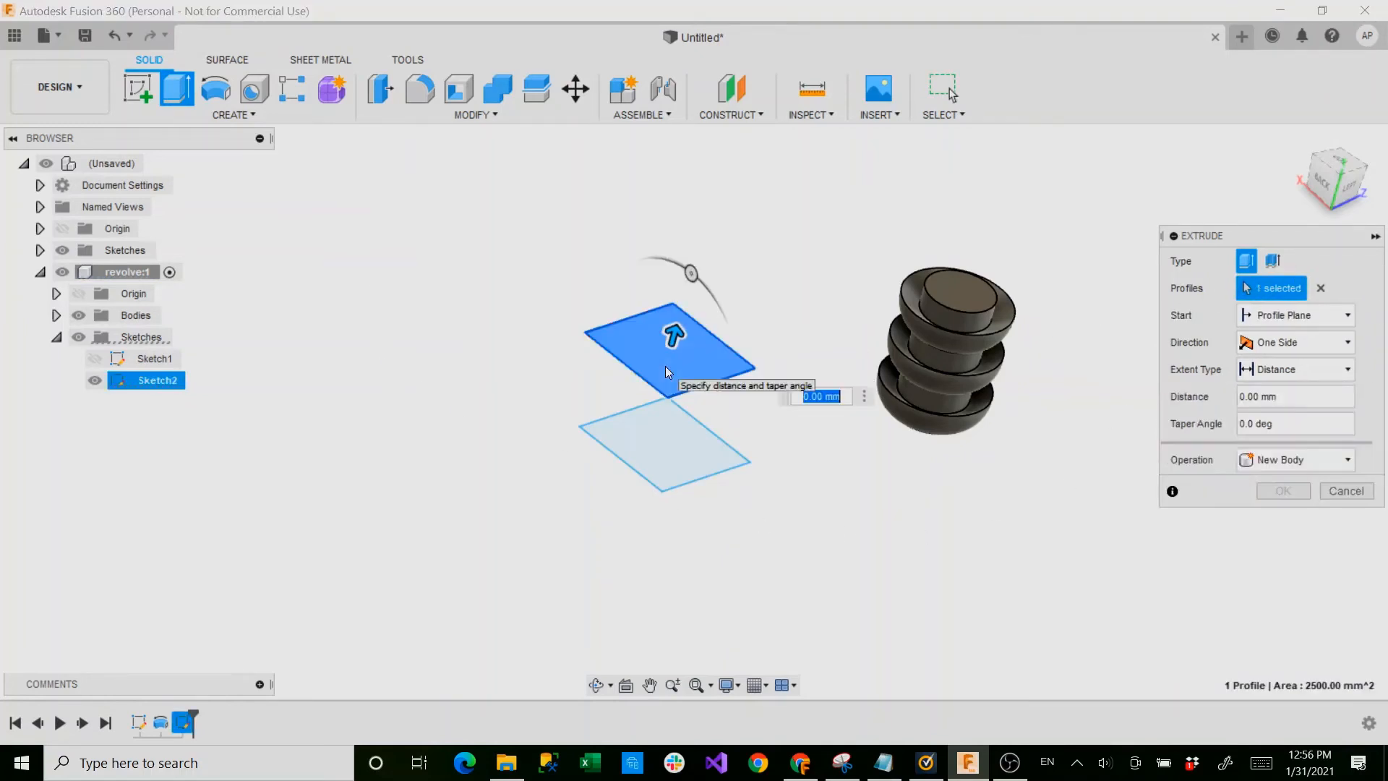
left_click(642, 466)
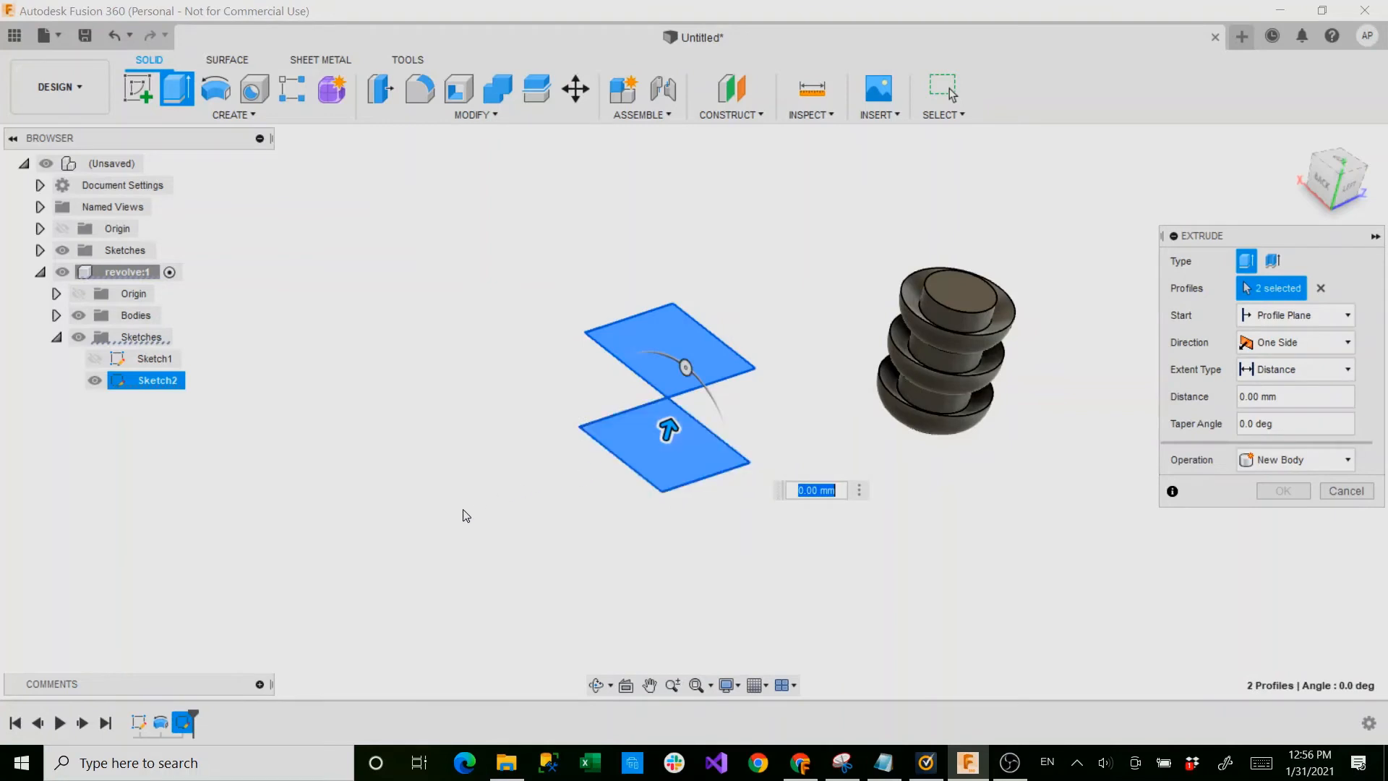
middle_click_drag(497, 501, 597, 543, "shift")
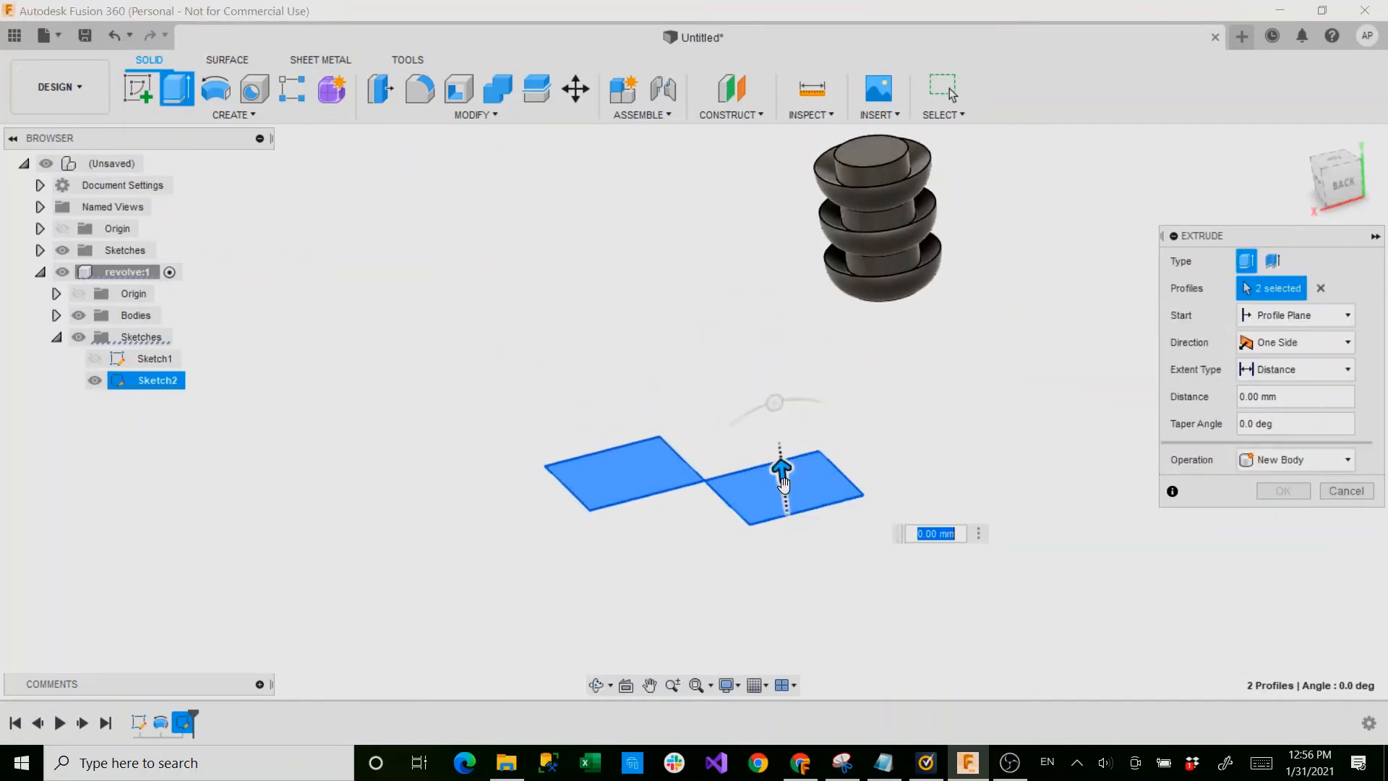
left_click_drag(781, 472, 717, 282)
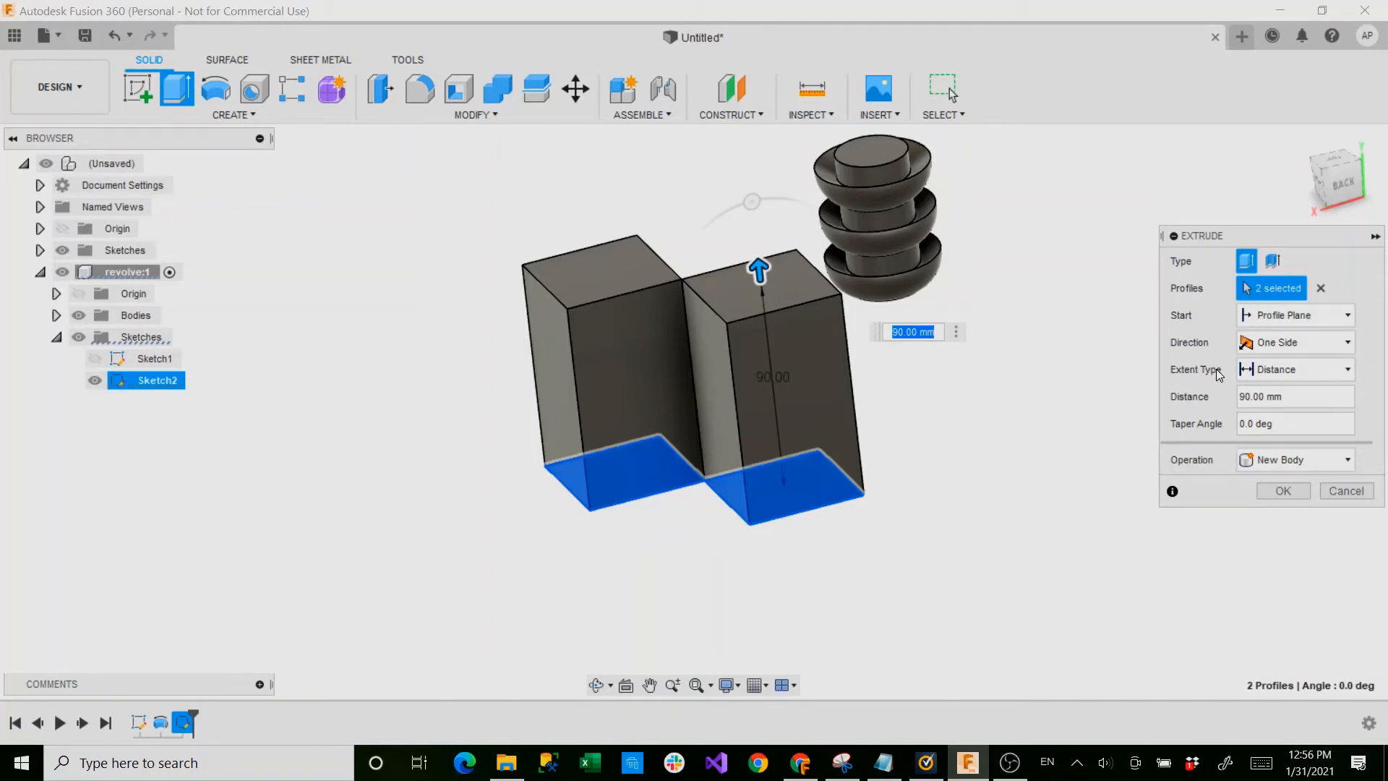
left_click(1280, 492)
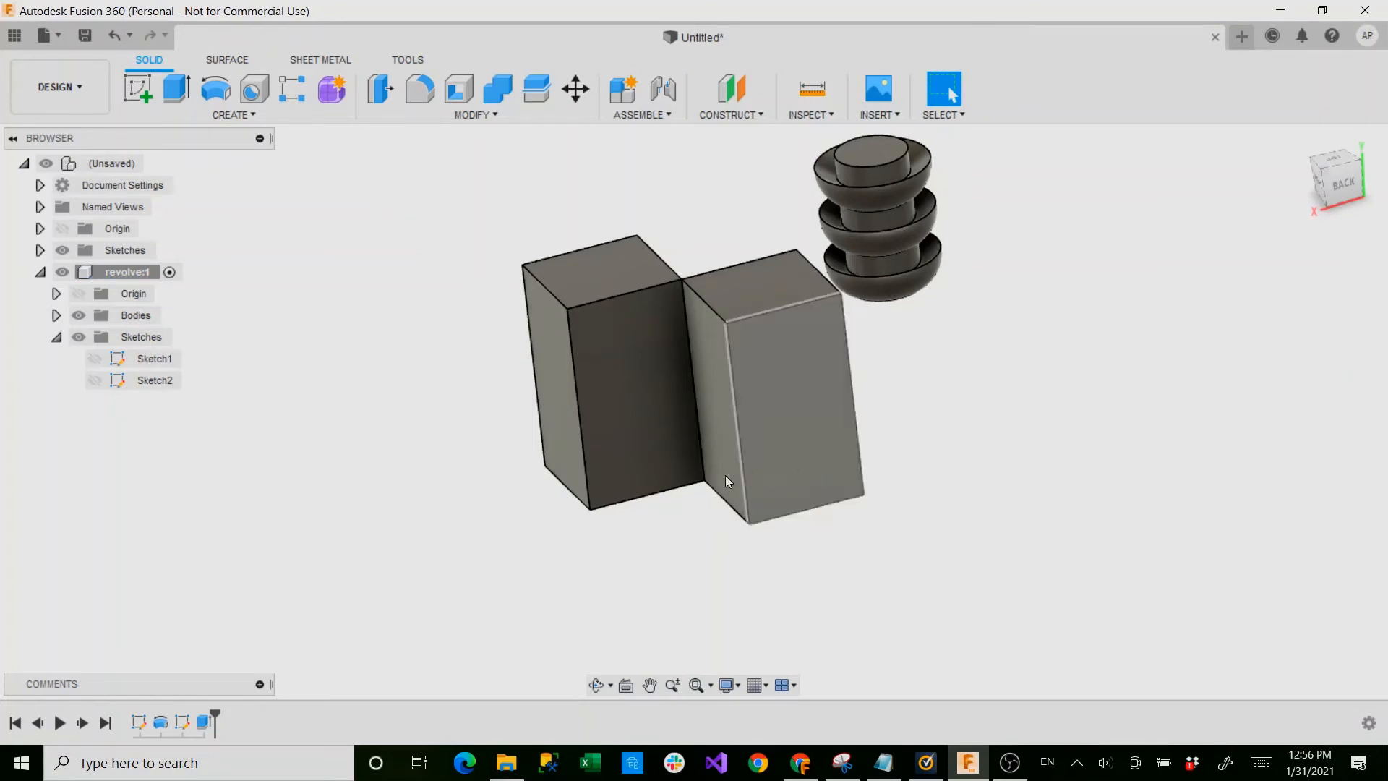
Start a sketch on the right-facing side face of the block set farther back, beside the shared vertical edge
middle_click_drag(726, 475, 852, 322, "shift")
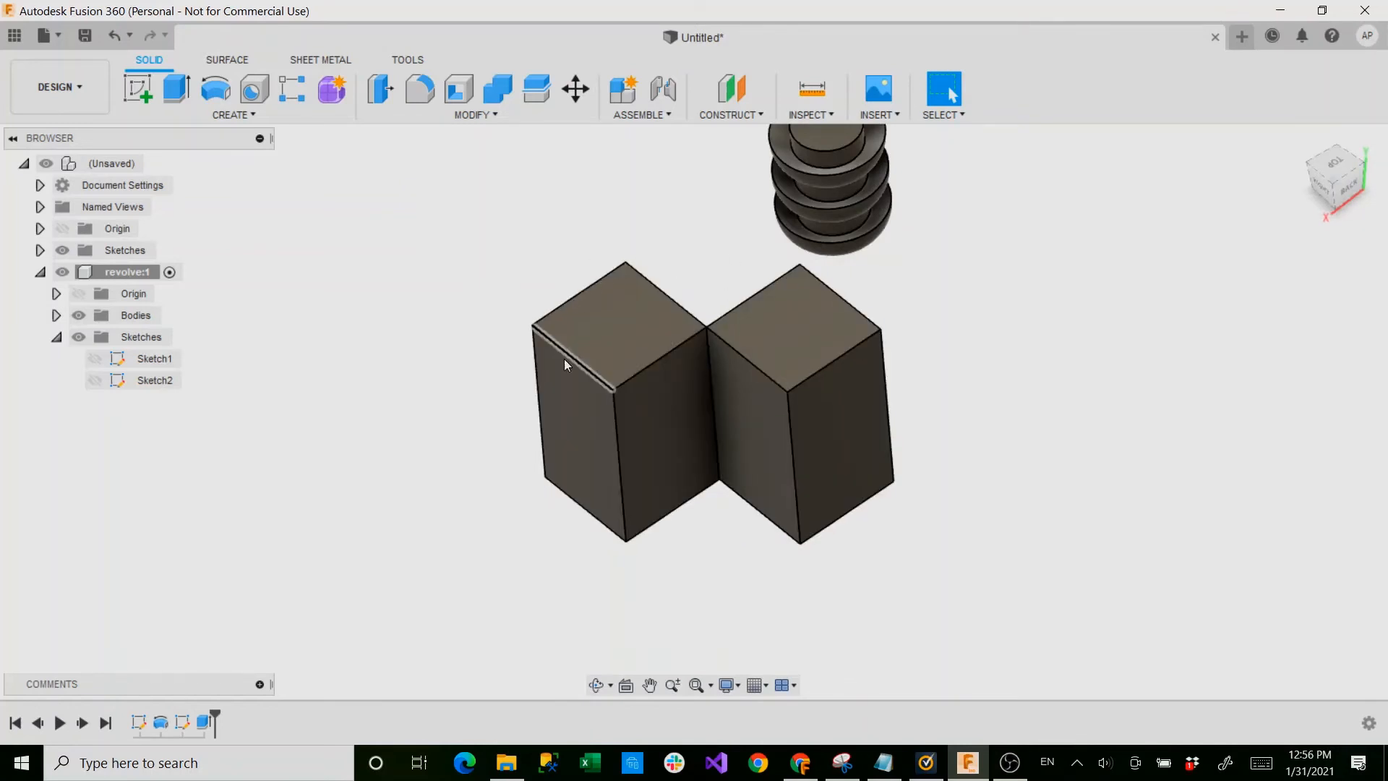
middle_click_drag(565, 364, 558, 140, "shift")
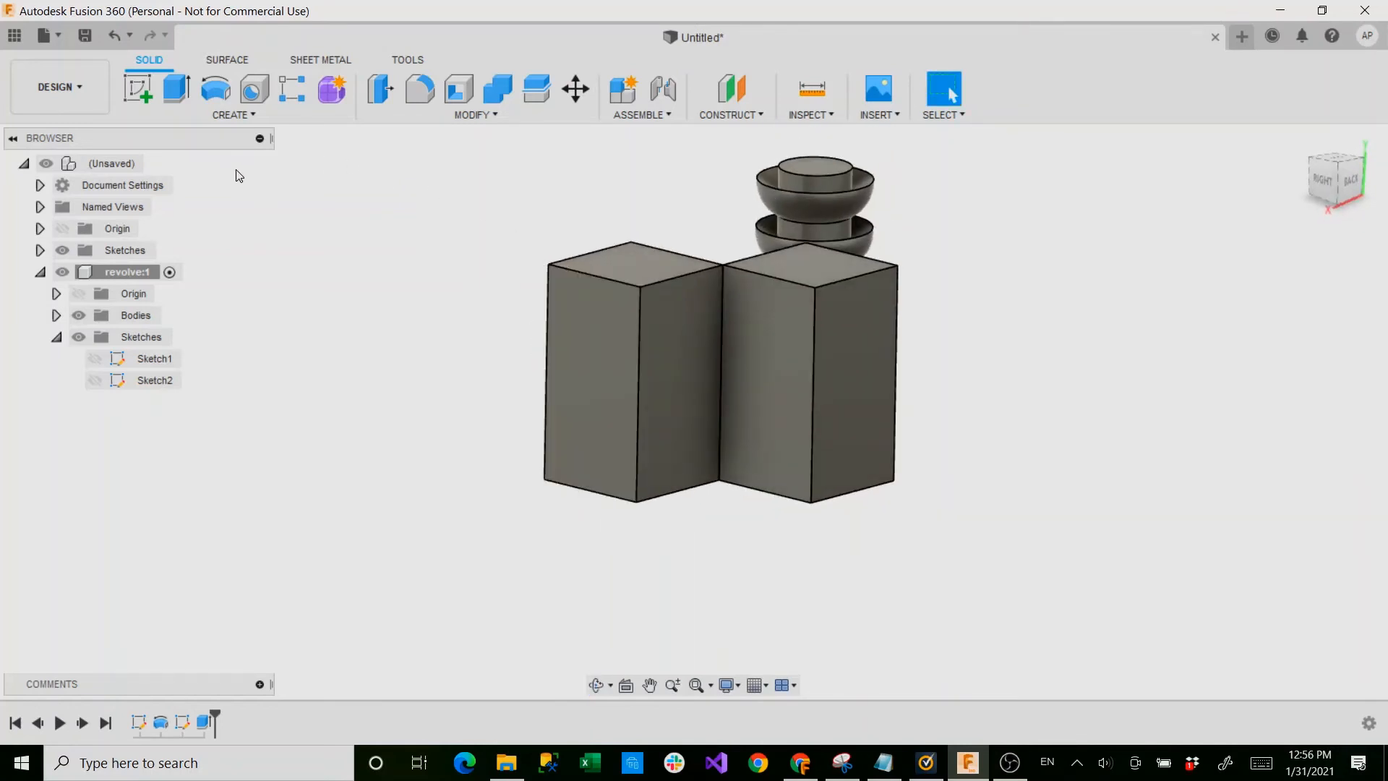
middle_click_drag(565, 381, 906, 408, "shift")
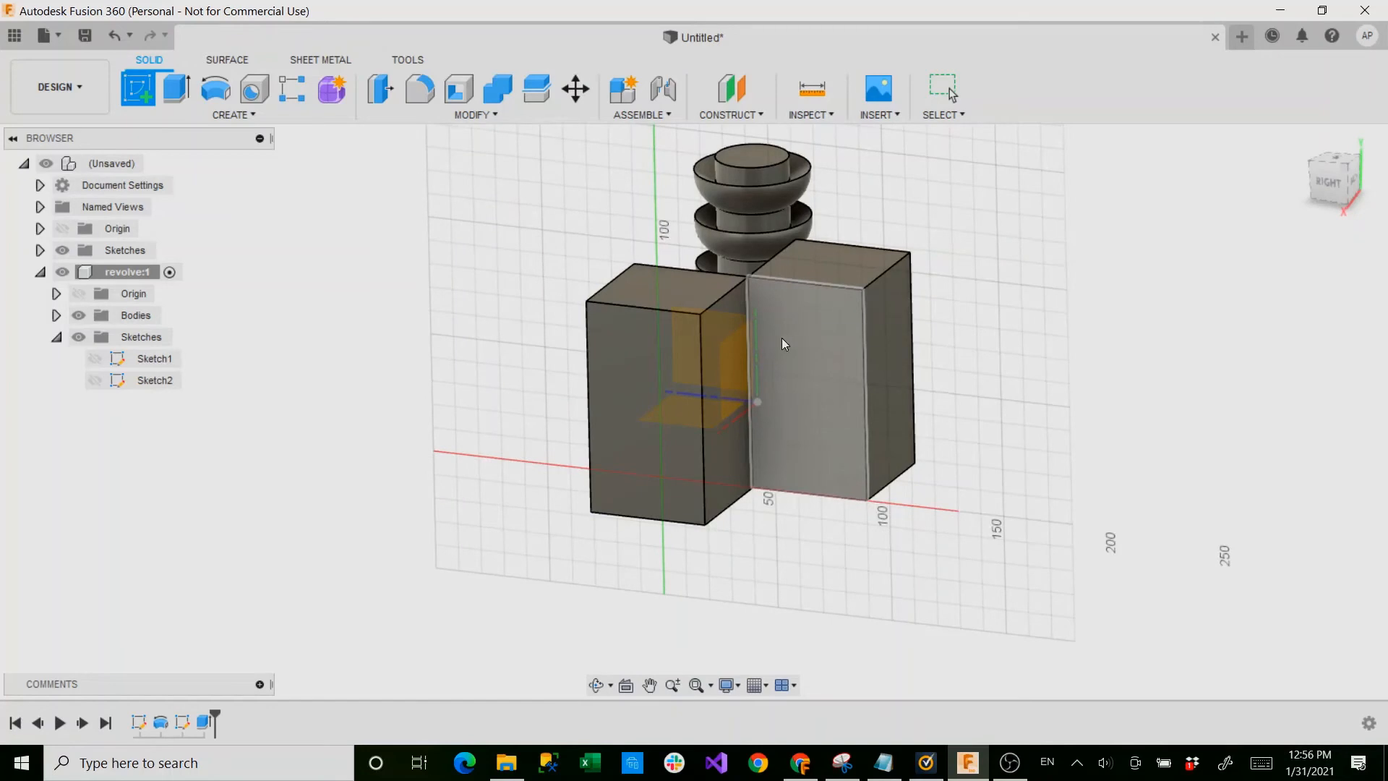
mouse_move(765, 345)
middle_mouse_down("shift")
mouse_move(727, 344)
mouse_move(761, 385)
mouse_move(829, 373)
middle_mouse_up("shift")
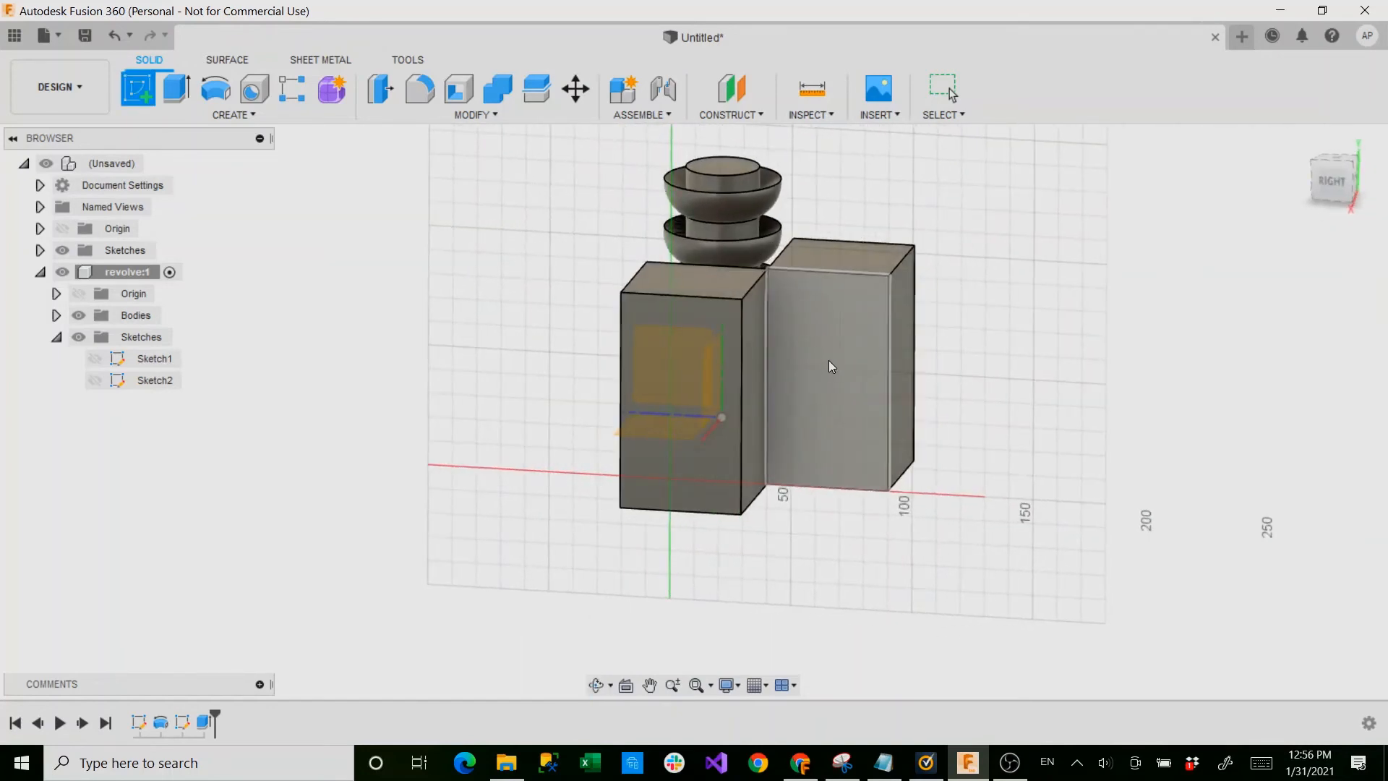
left_click(834, 347)
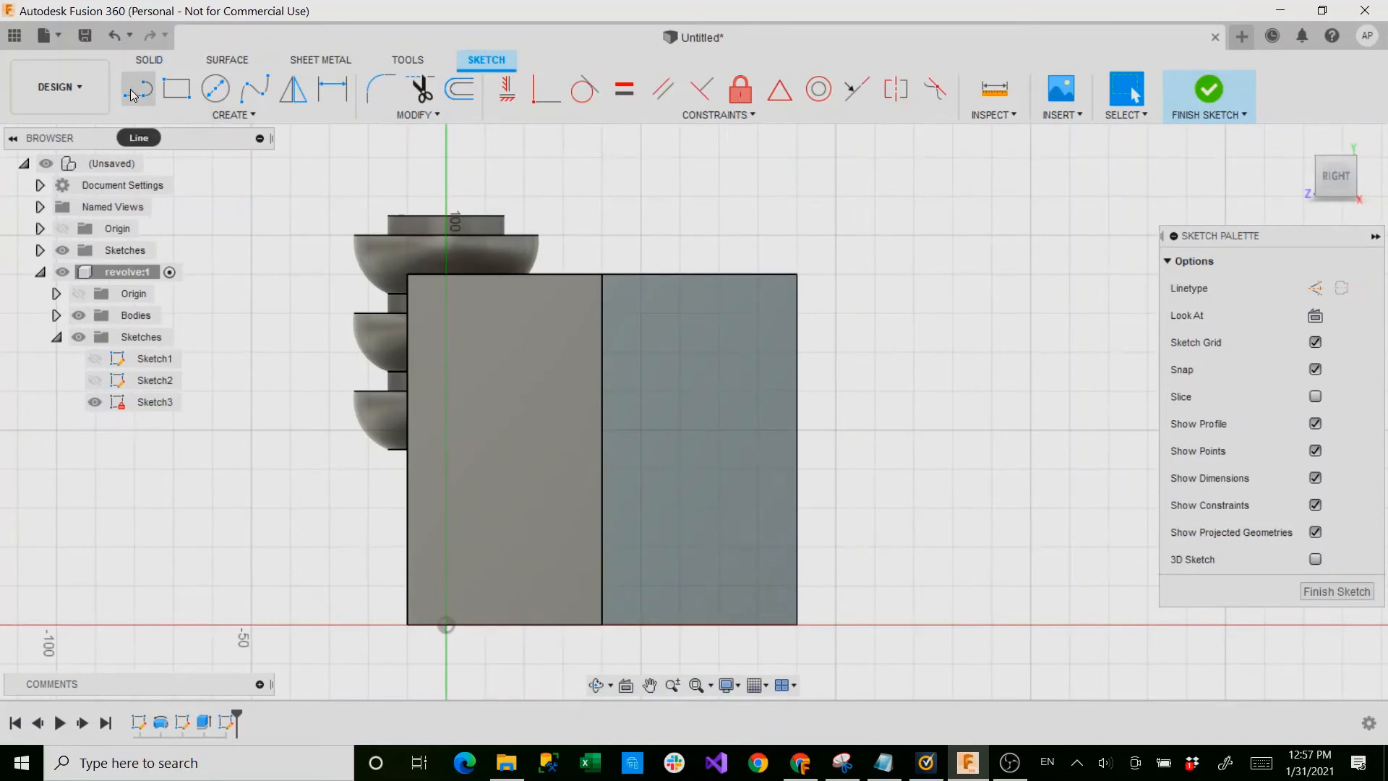
Draw the upper lobe from the shared edge's top corner: about 11 mm outward slant, 10 mm ledge, 10 mm side, inward return and short vertical neck
left_click(134, 92)
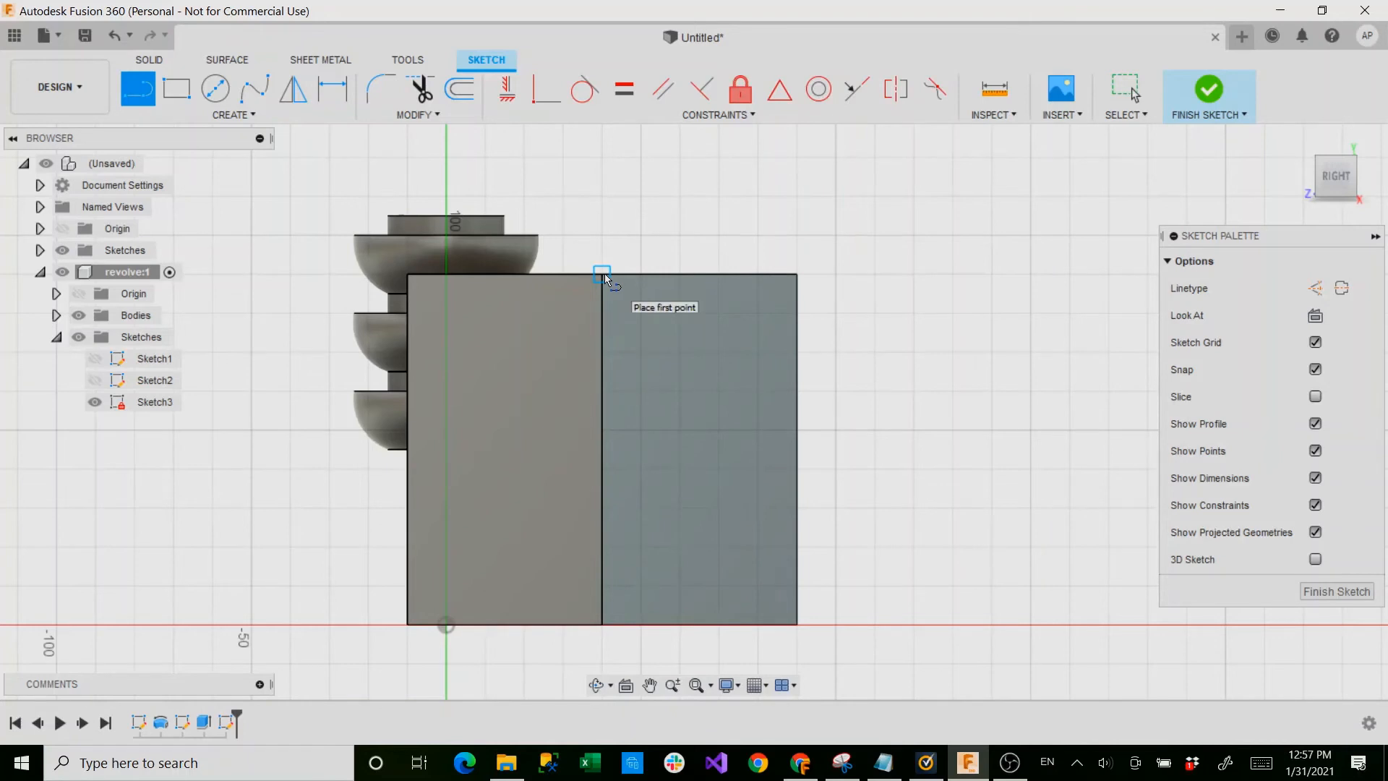
scroll(606, 278, "up", 3)
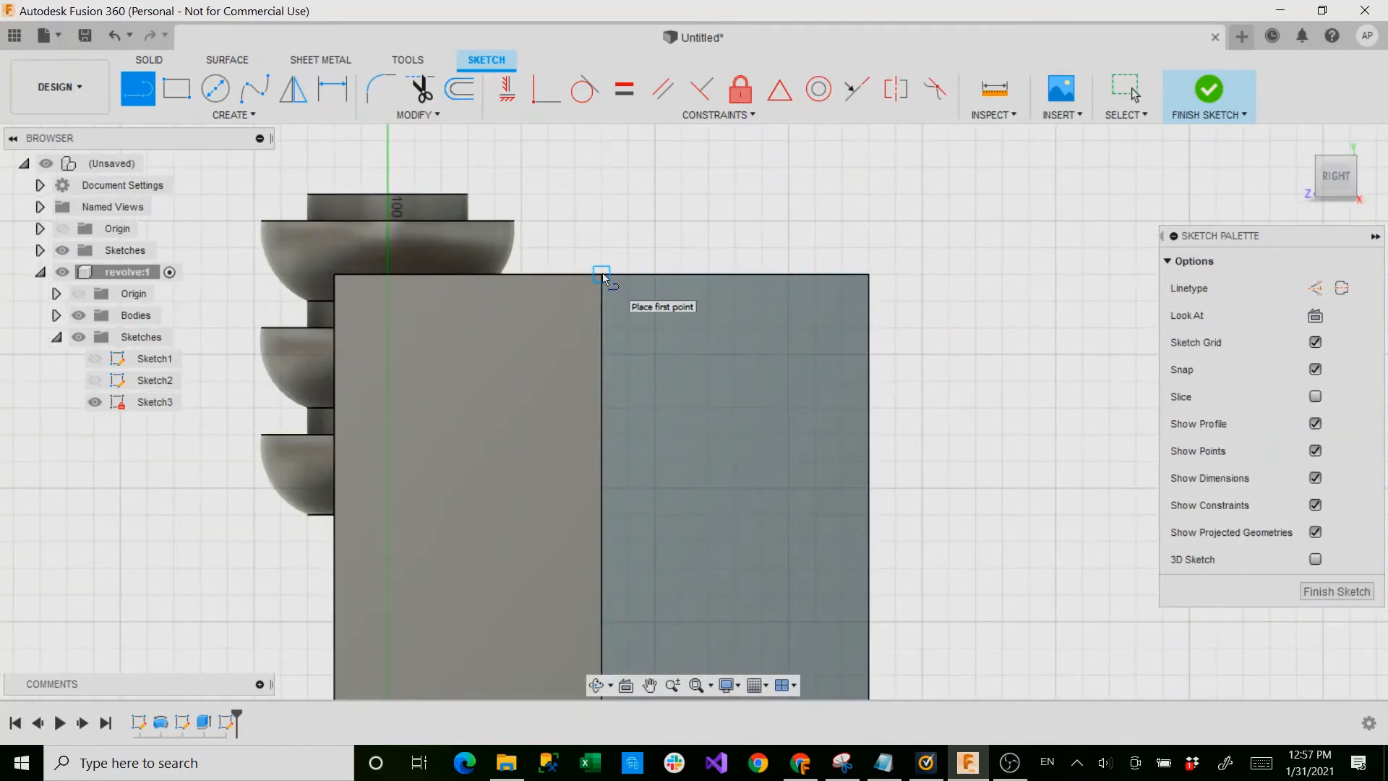
left_click(602, 275)
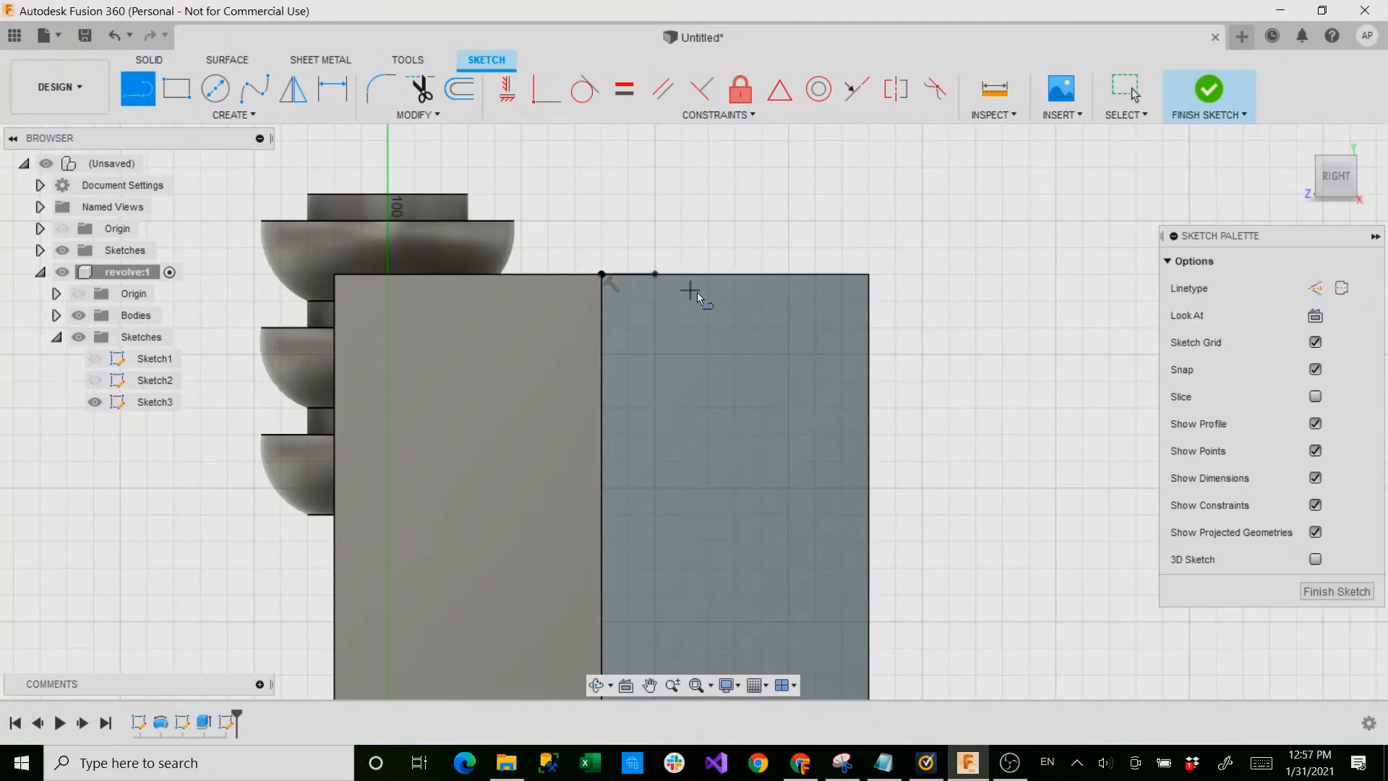
left_click(654, 274)
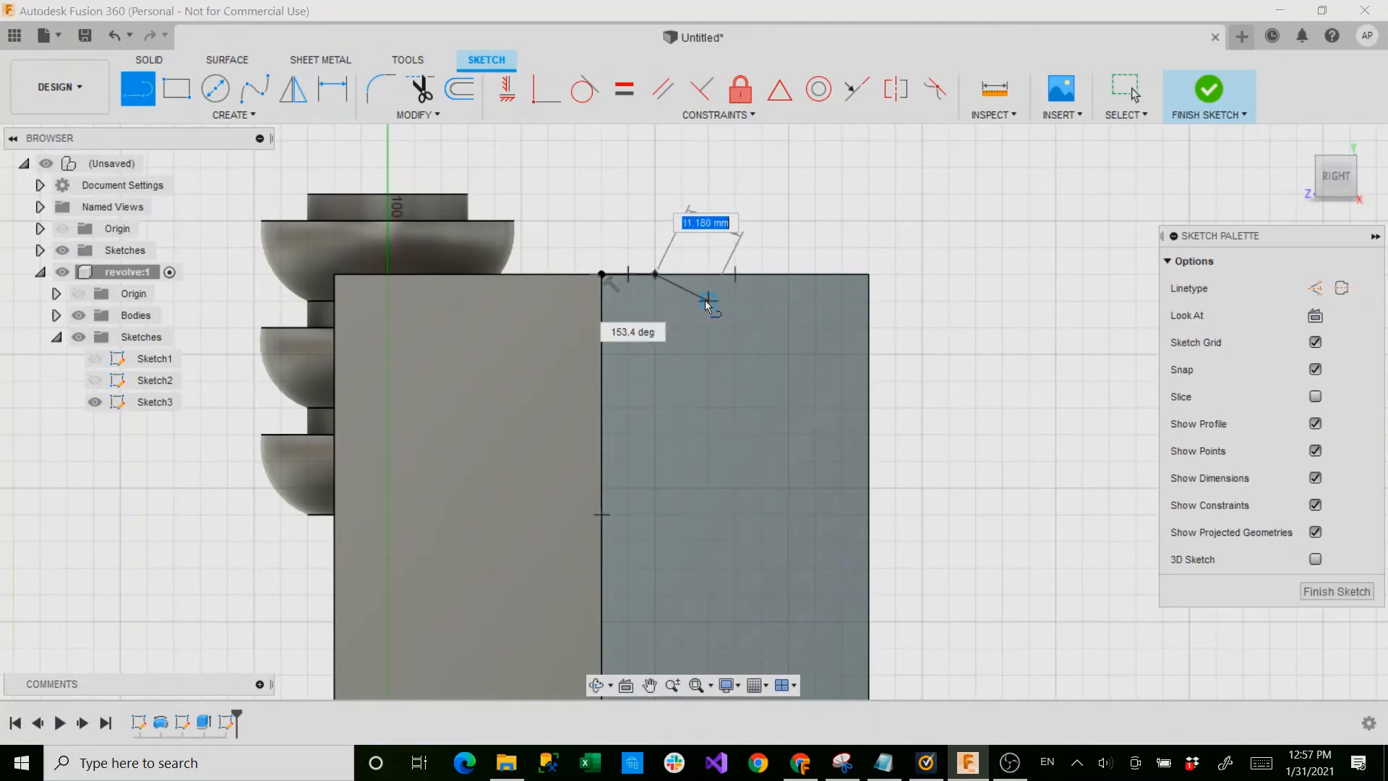
left_click(708, 300)
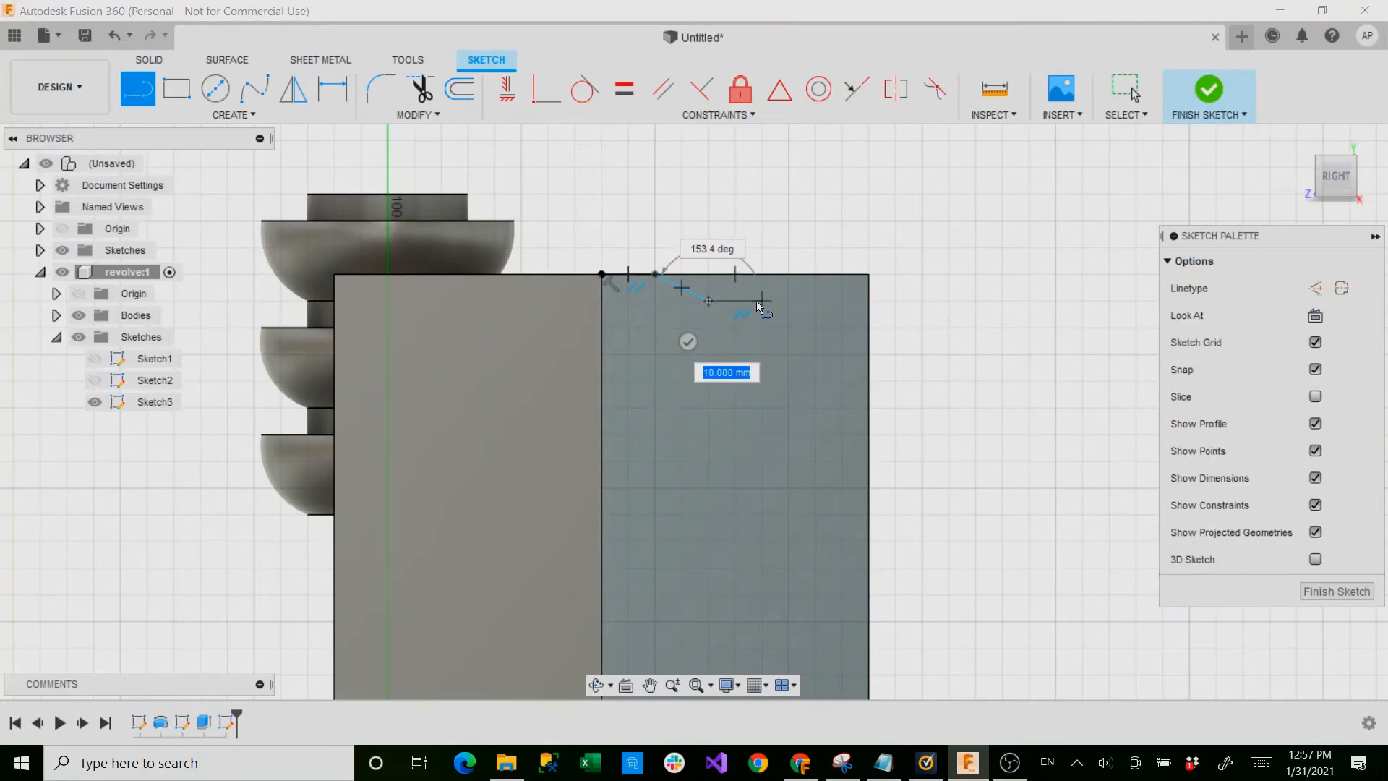
left_click(759, 301)
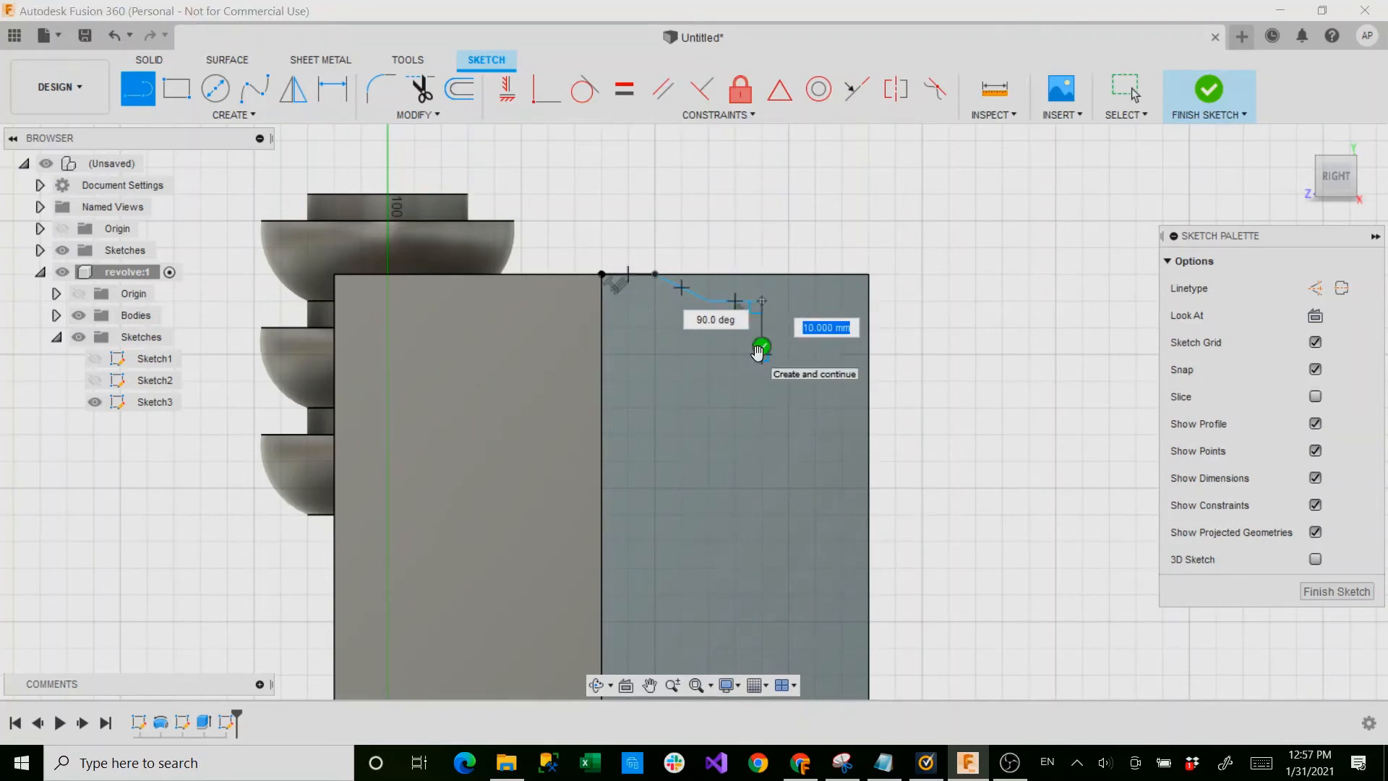
left_click(759, 354)
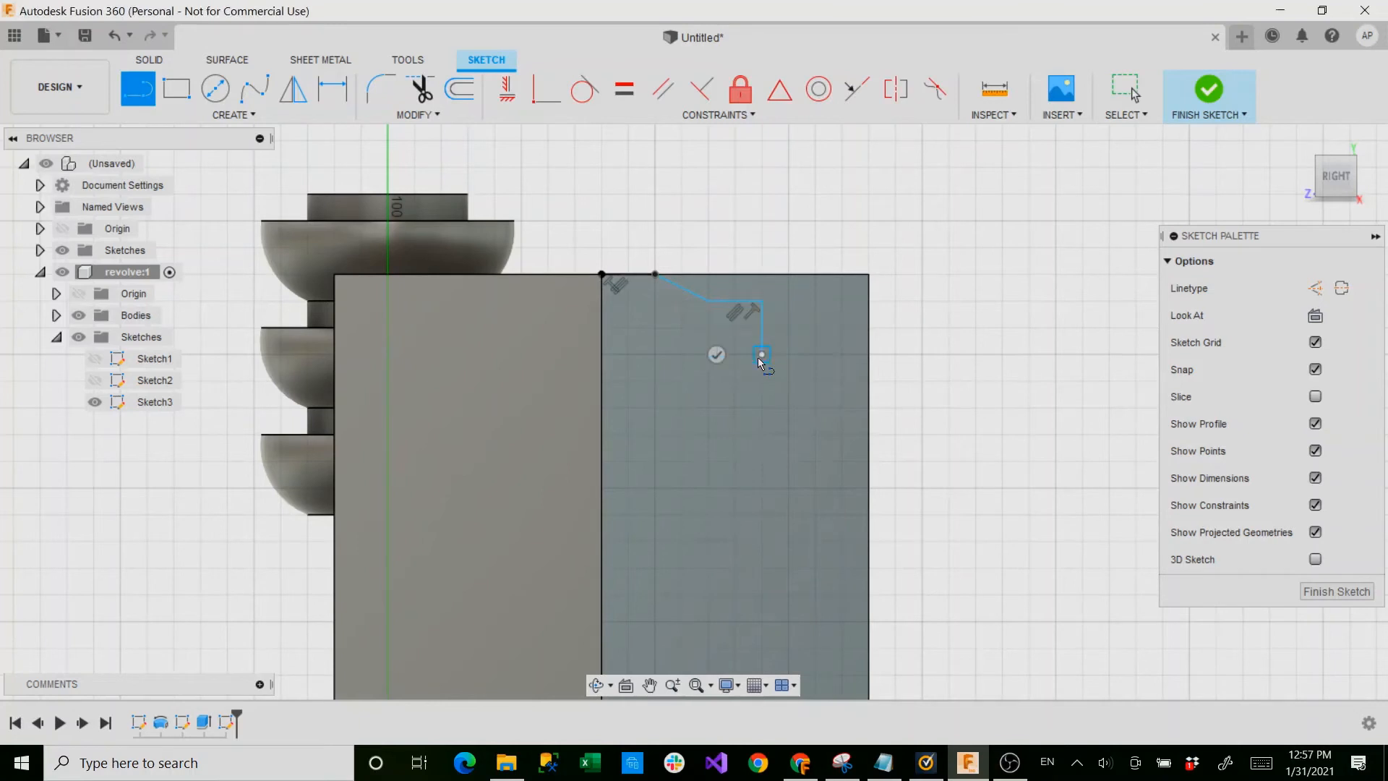
left_click(706, 354)
left_click(655, 381)
left_click(655, 435)
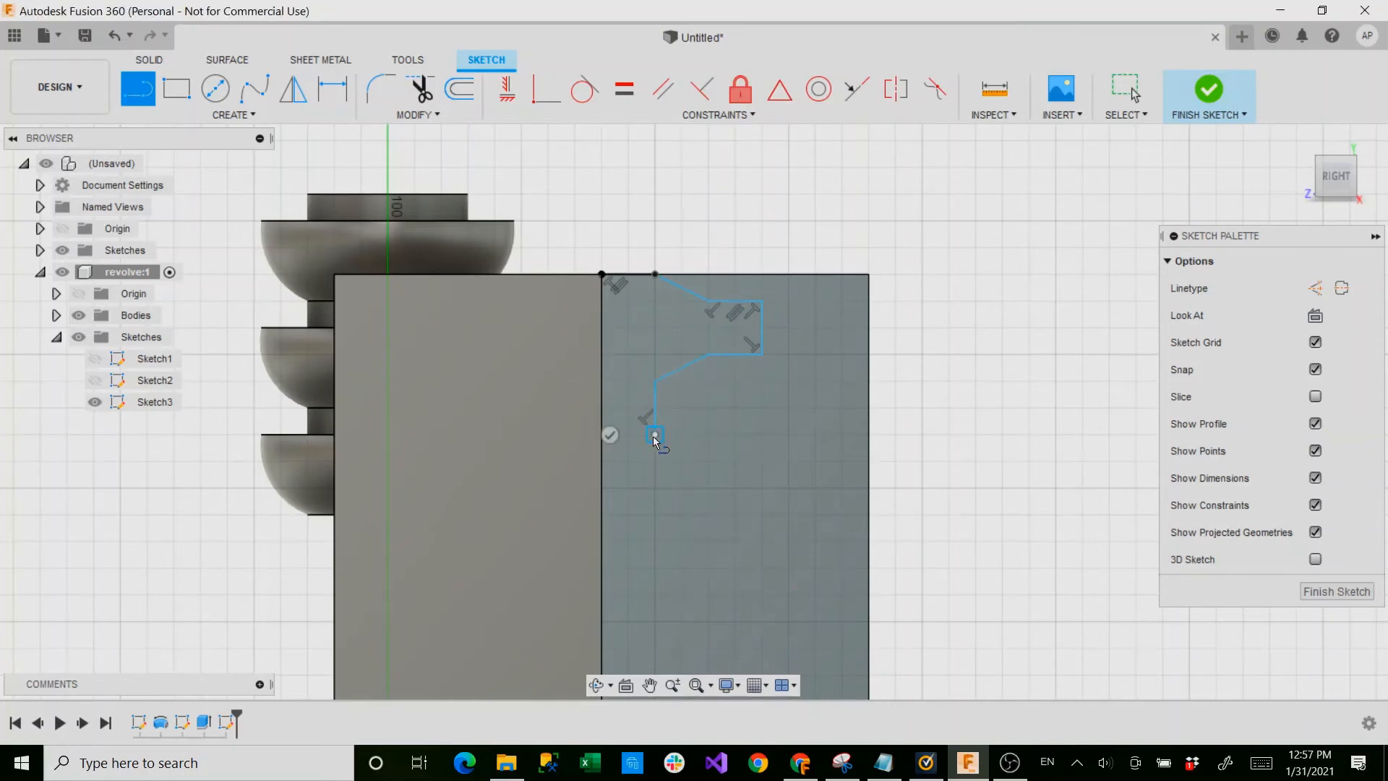
Draw the wider lower lobe with an outward slant, a ledge about 10 mm long, a side about 15 mm tall and a 45° inward slant
left_click(732, 463)
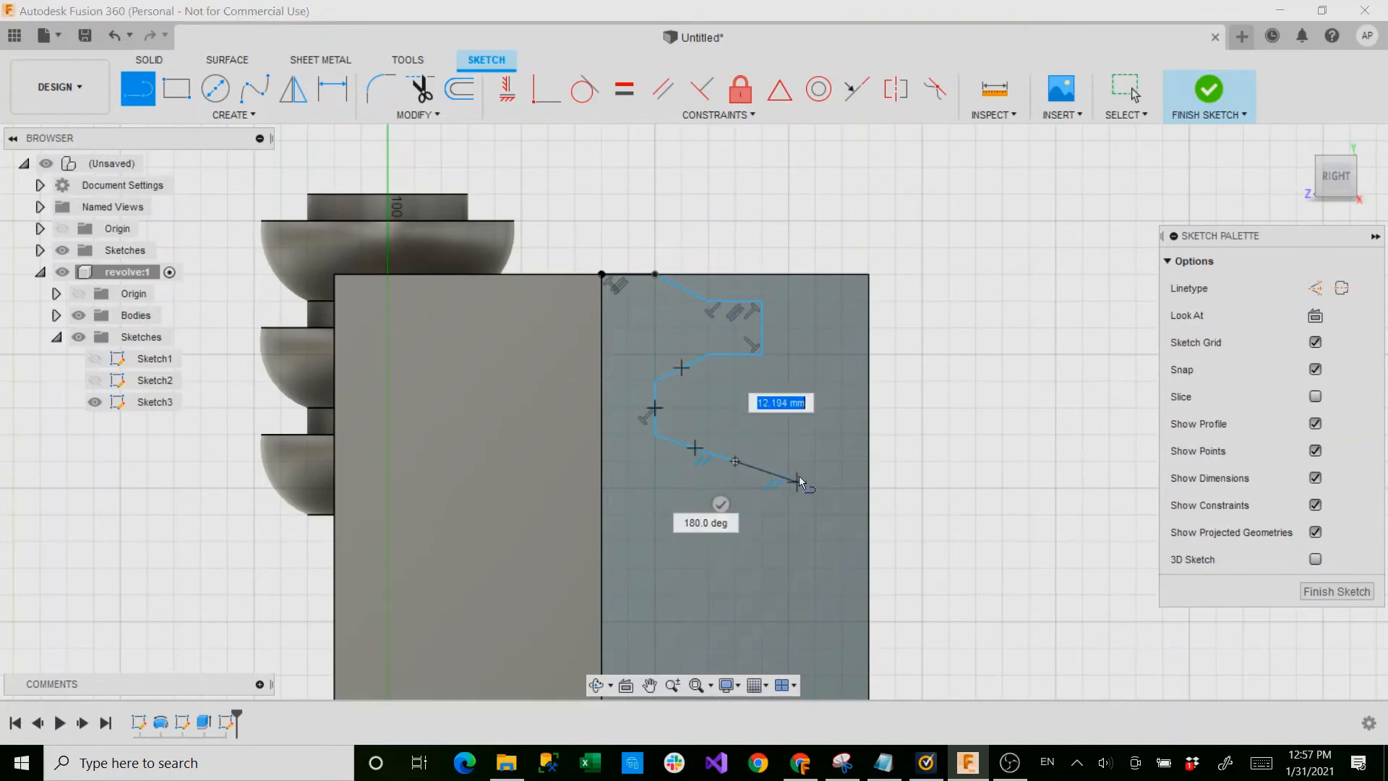
left_click(788, 464)
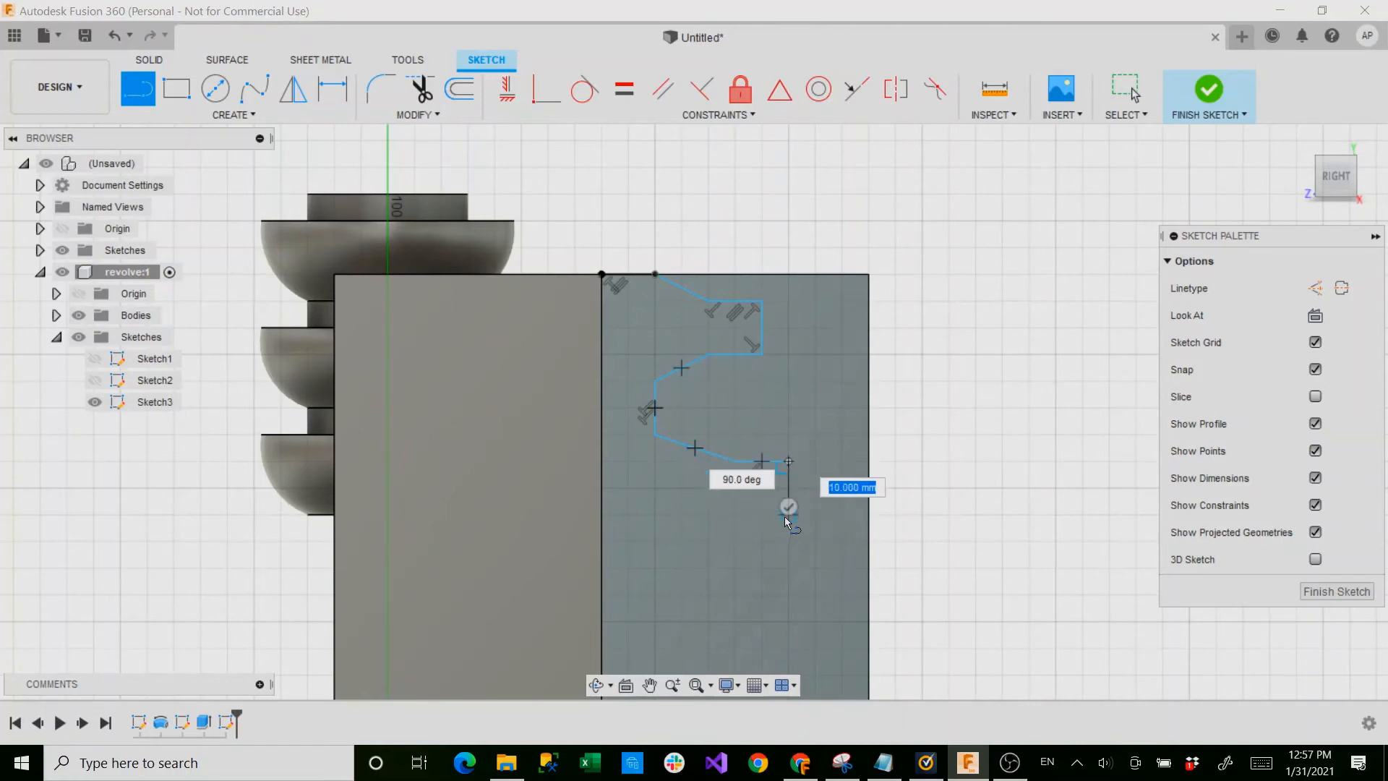
left_click(789, 540)
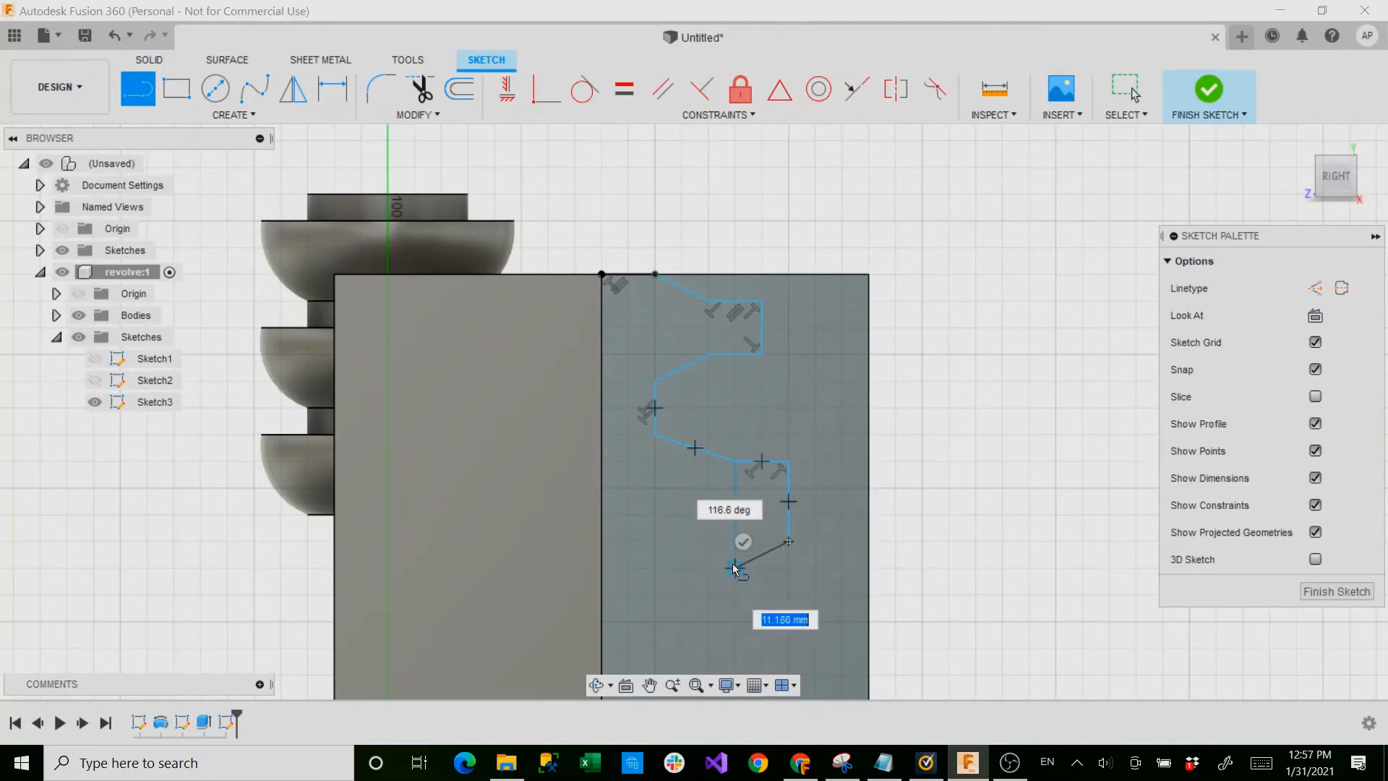
left_click(735, 594)
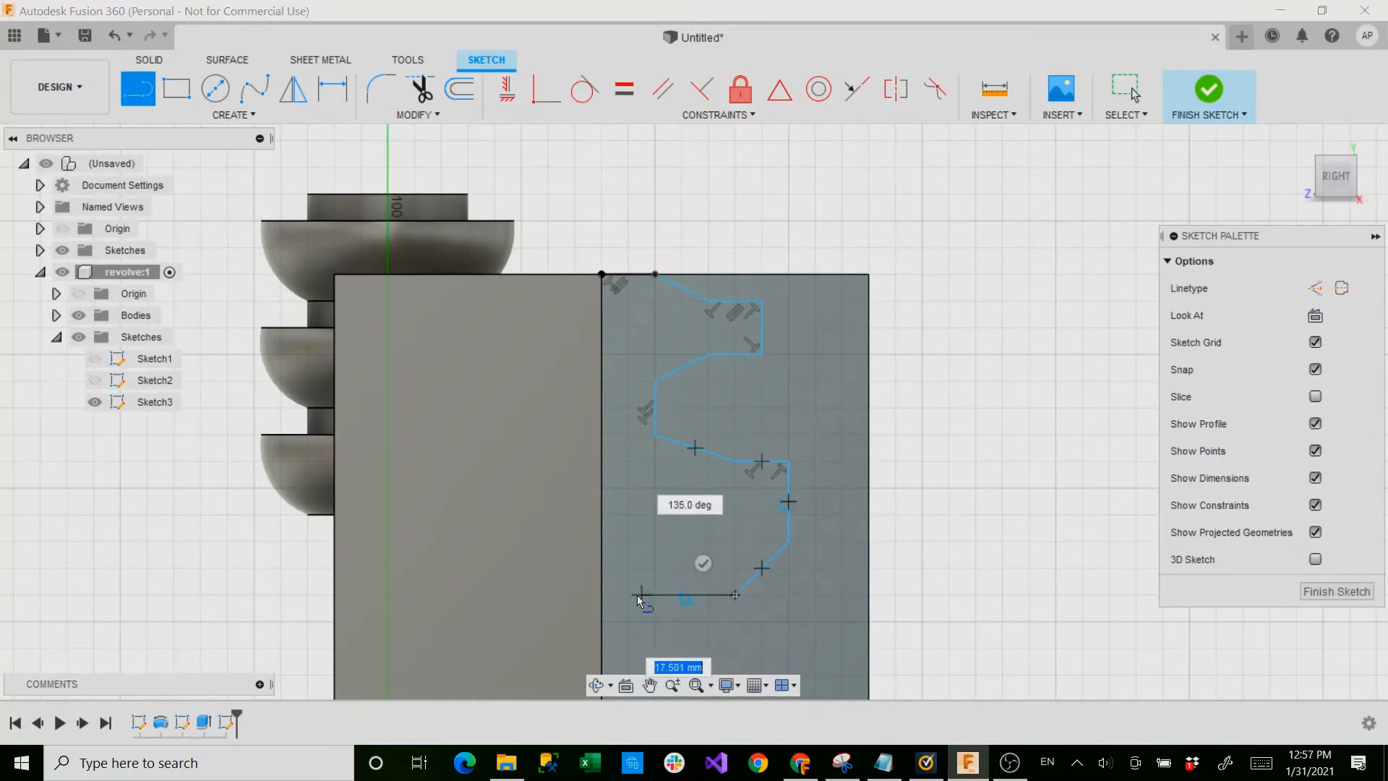
Continue the profile horizontally inward below the lower lobe, vertically down, and diagonally to the shared edge's bottom corner
scroll(650, 602, "down", 3)
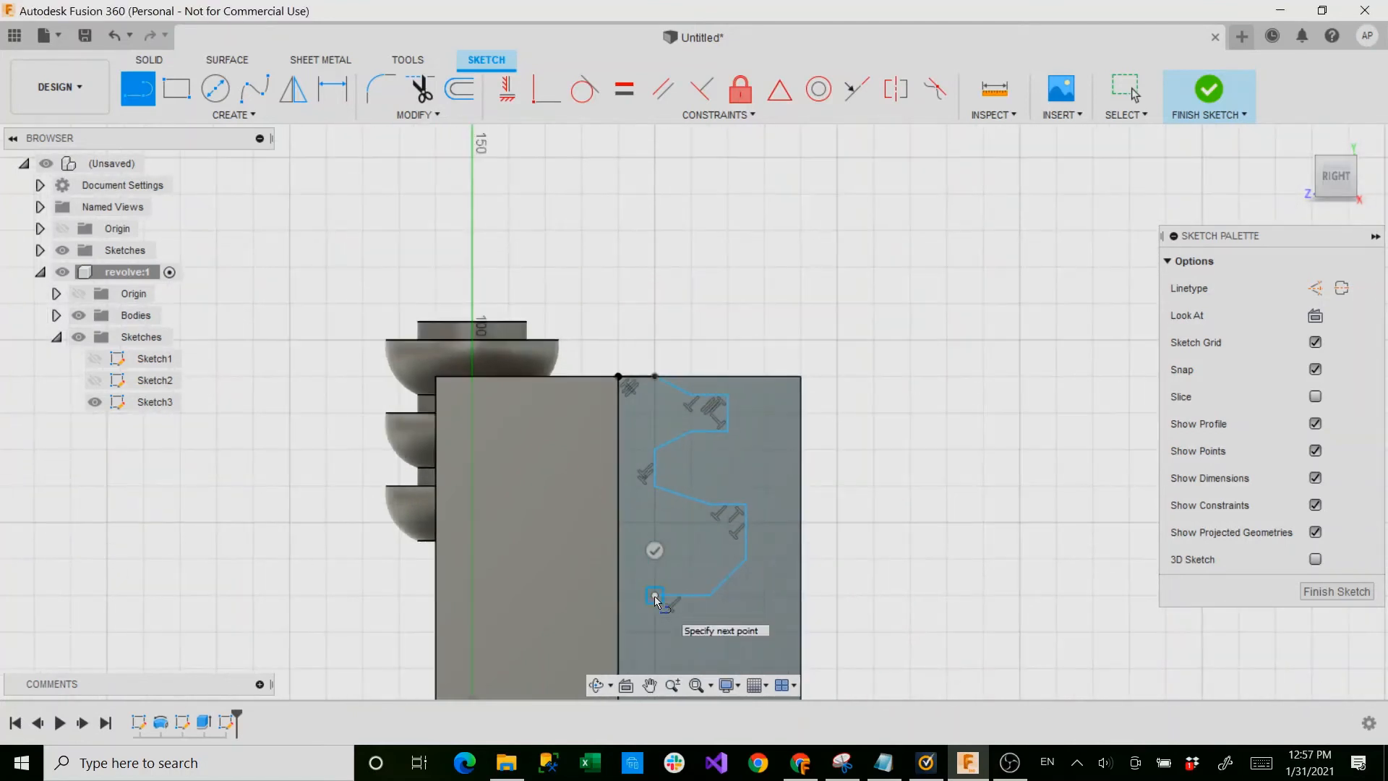
mouse_move(642, 594)
middle_mouse_down()
mouse_move(656, 532)
mouse_move(603, 383)
mouse_move(609, 397)
middle_mouse_up()
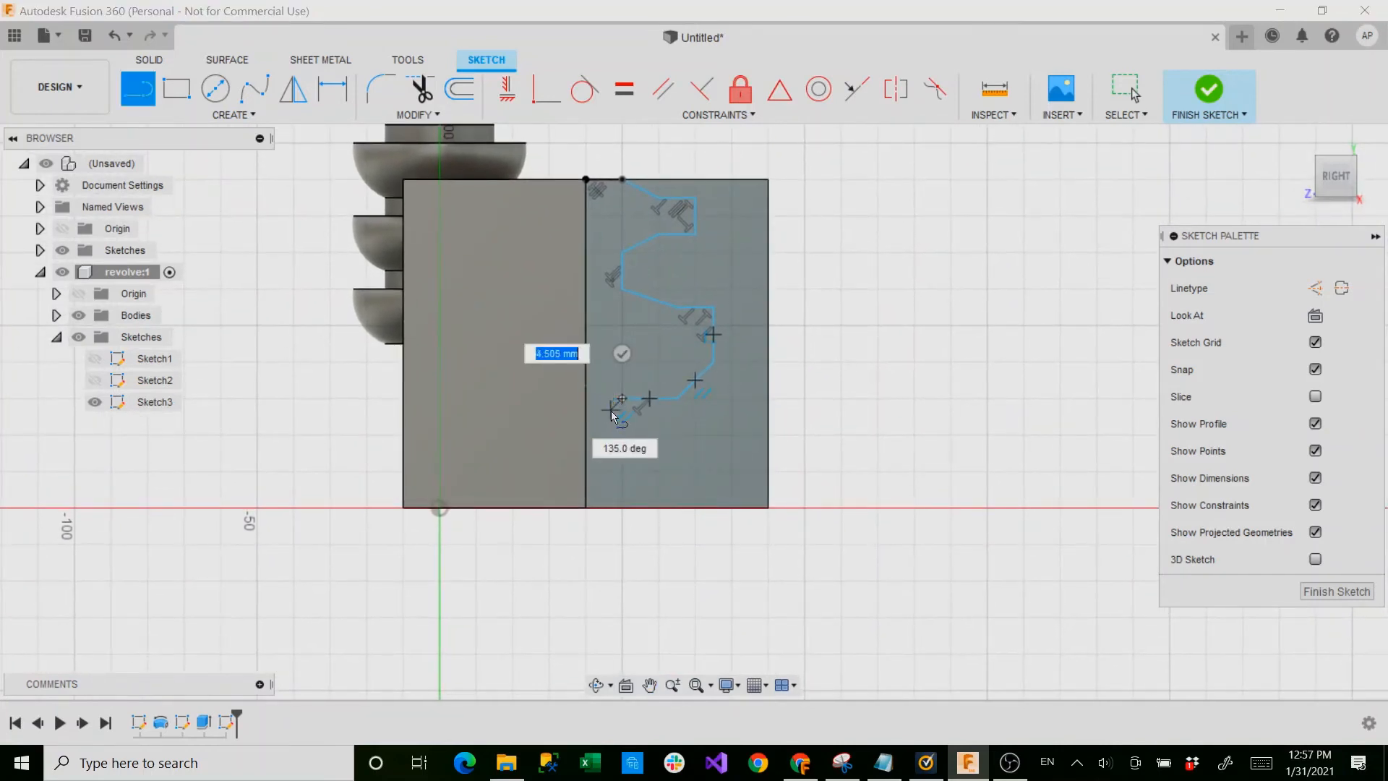
scroll(609, 418, "up", 3)
scroll(614, 423, "up", 2)
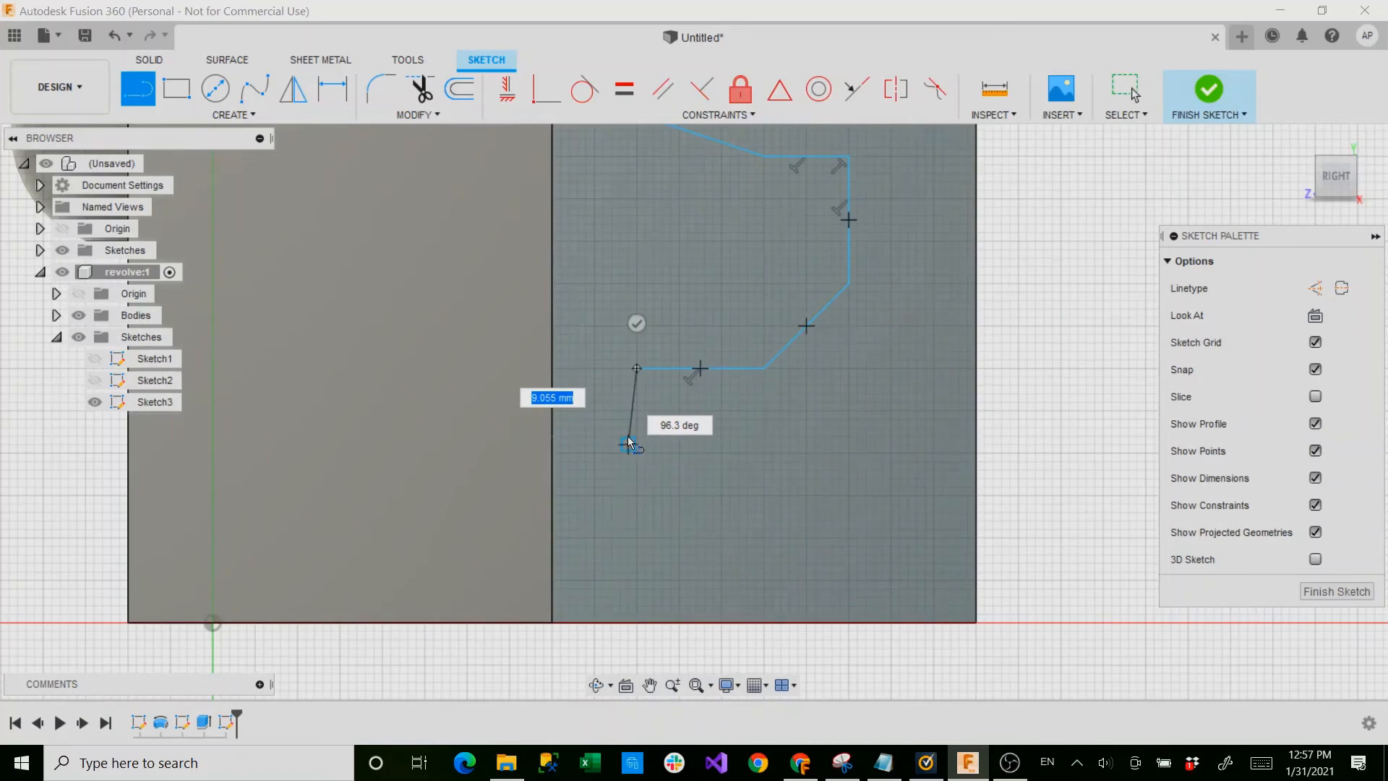
scroll(629, 442, "down", 4)
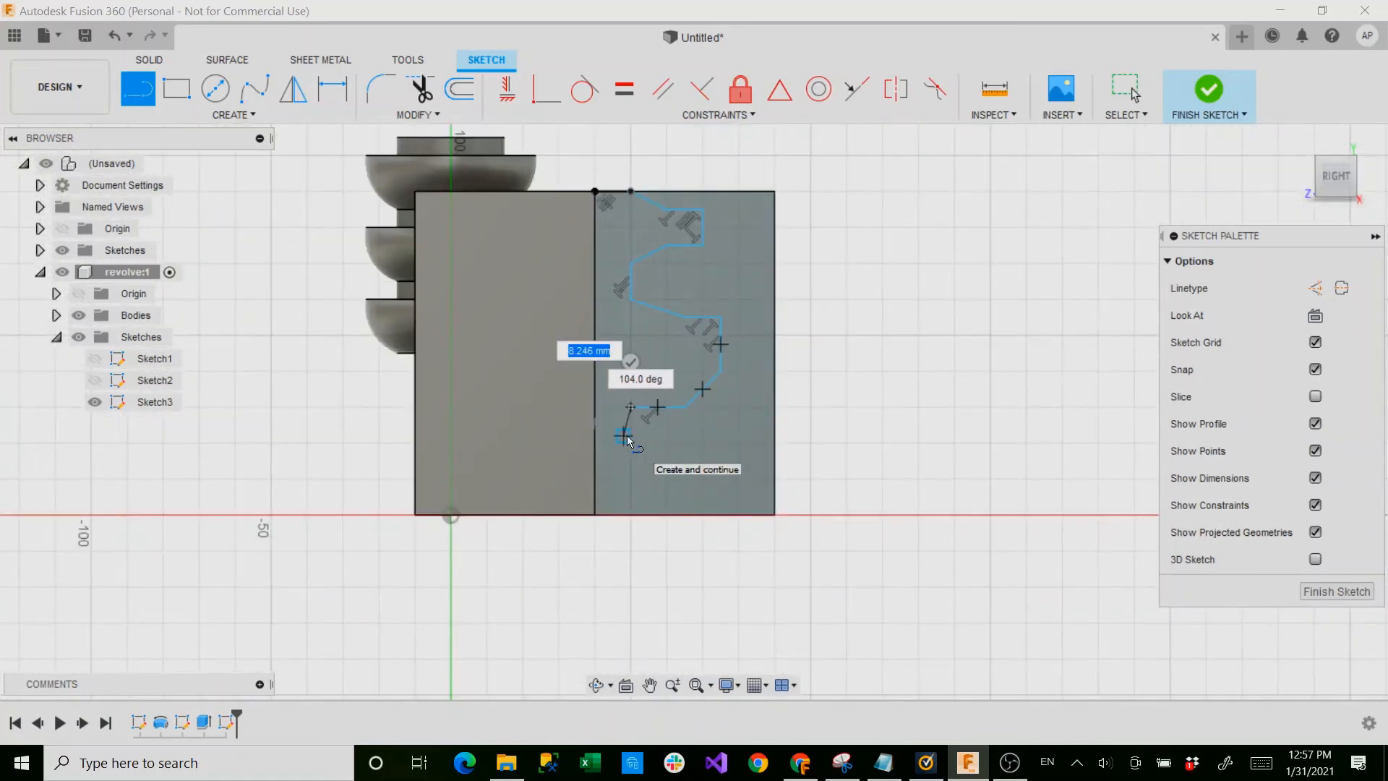
scroll(628, 442, "up", 3)
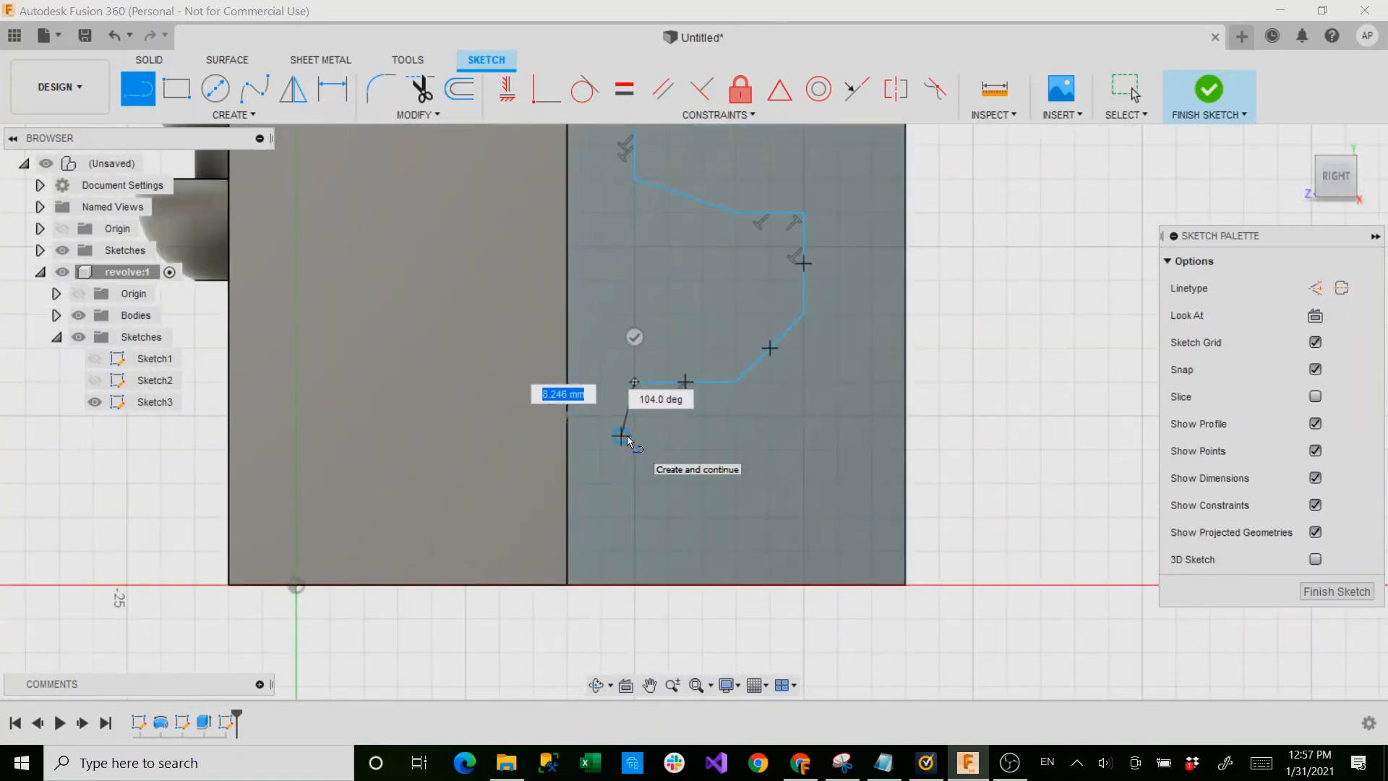
left_click(635, 481)
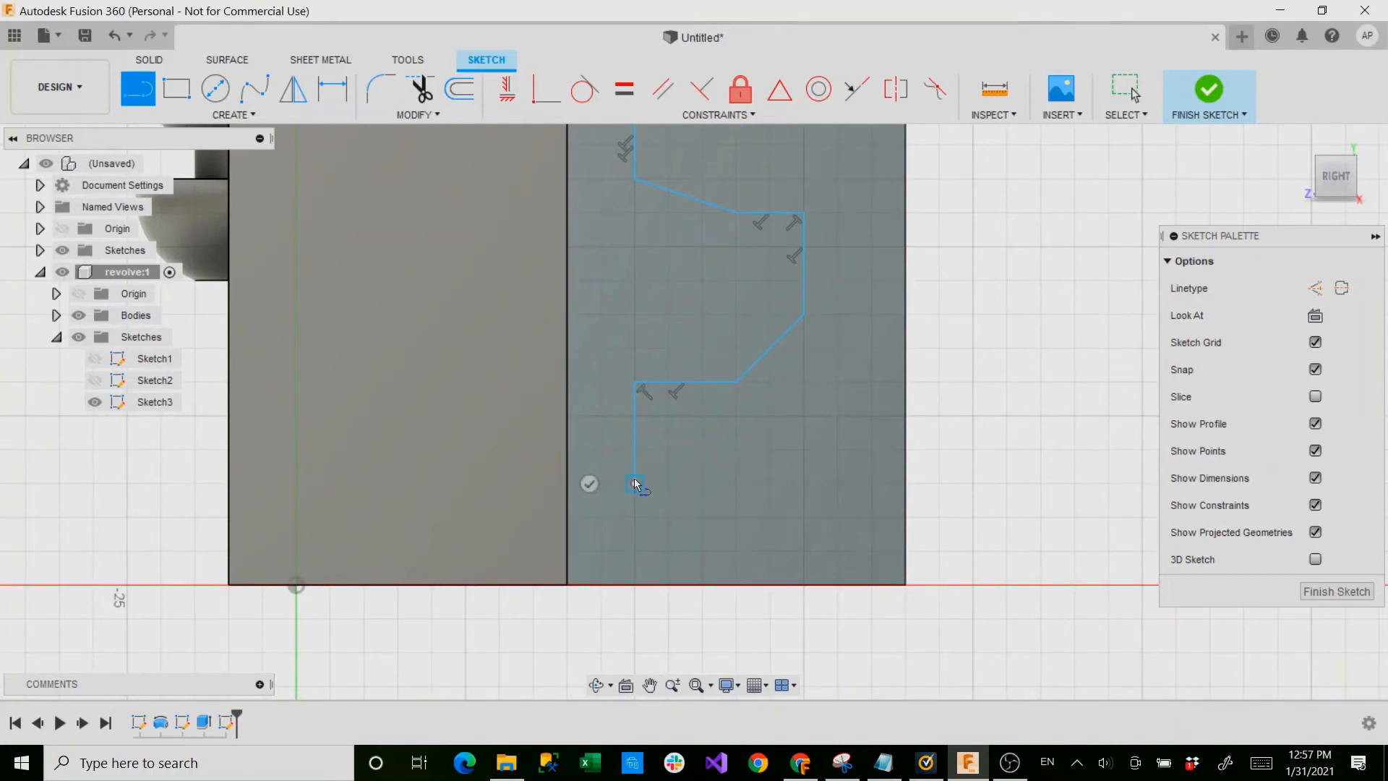
left_click(568, 586)
Close the profile along the shared vertical edge from the bottom corner to the top corner, and finish the sketch
scroll(571, 585, "down", 4)
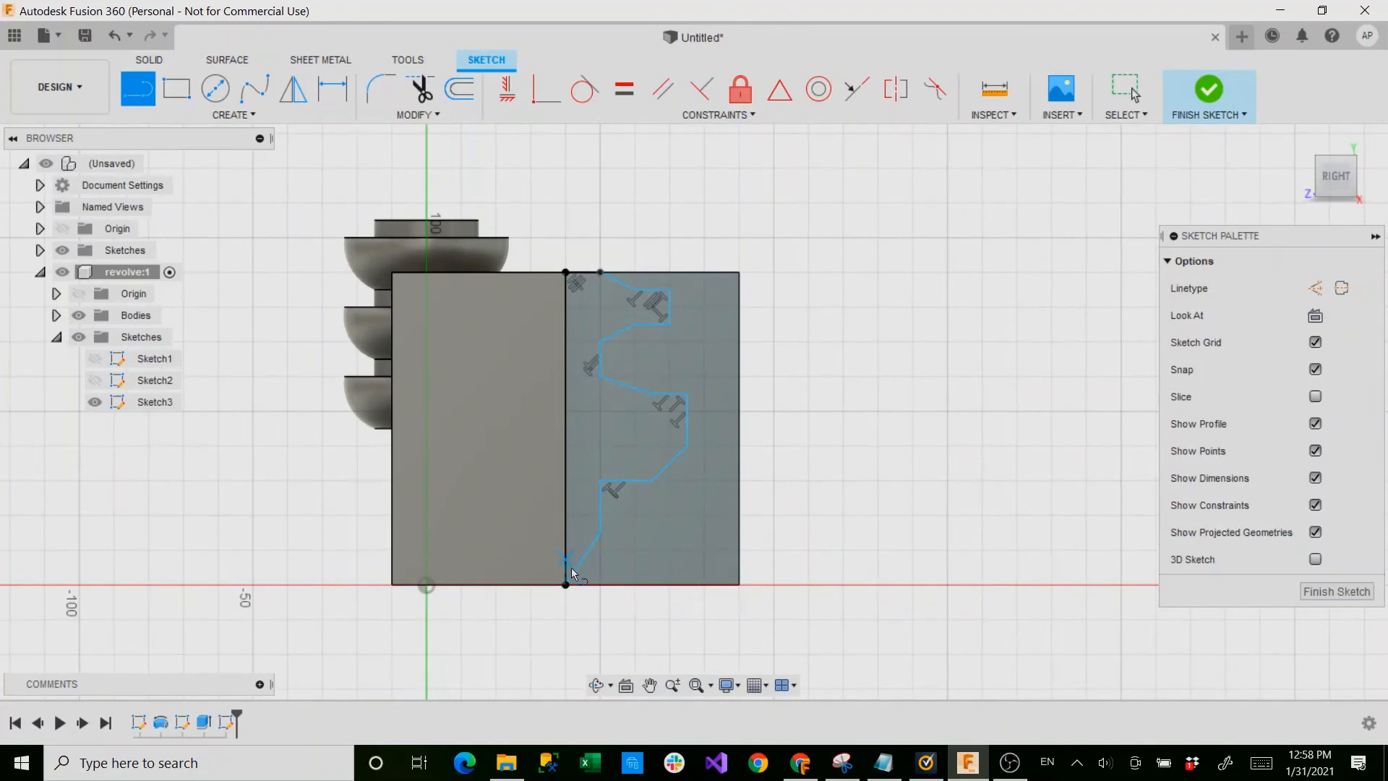
left_click(566, 587)
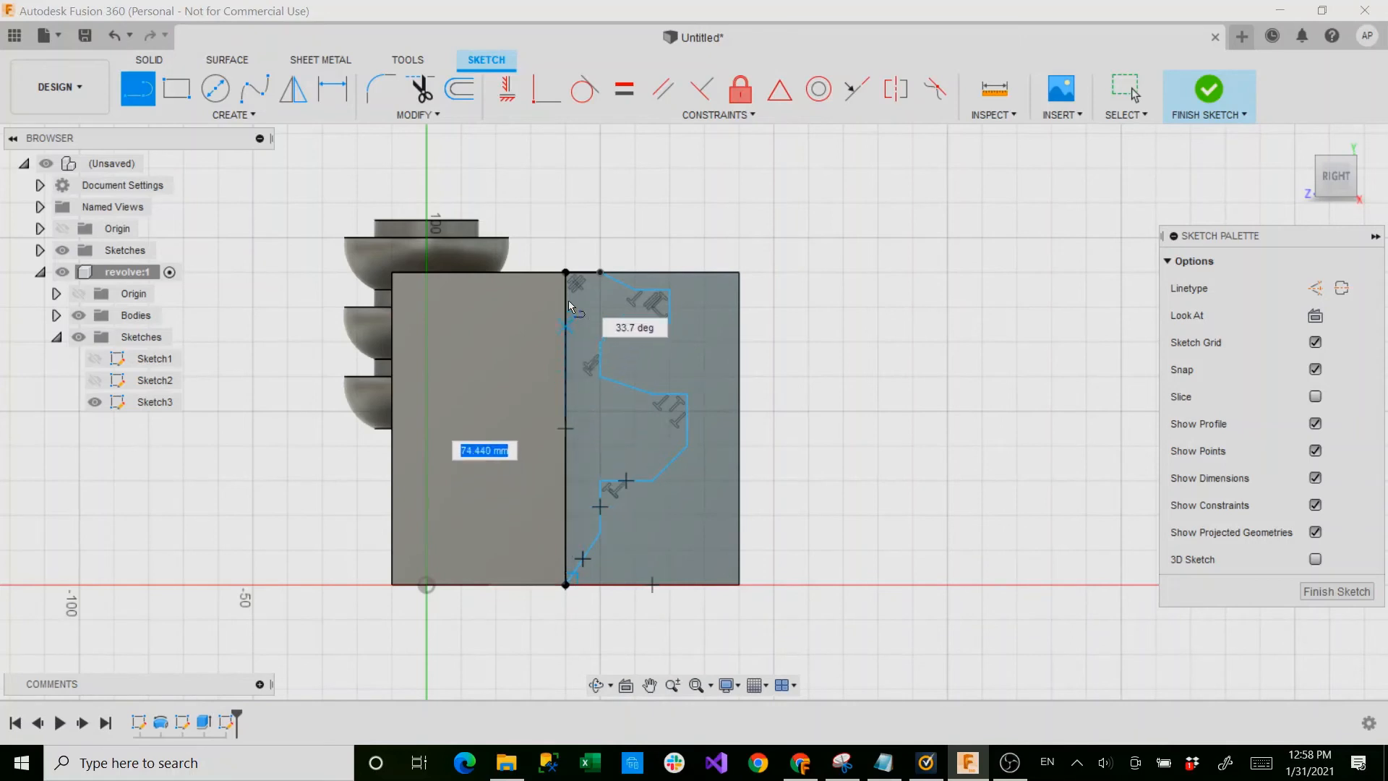
left_click(566, 274)
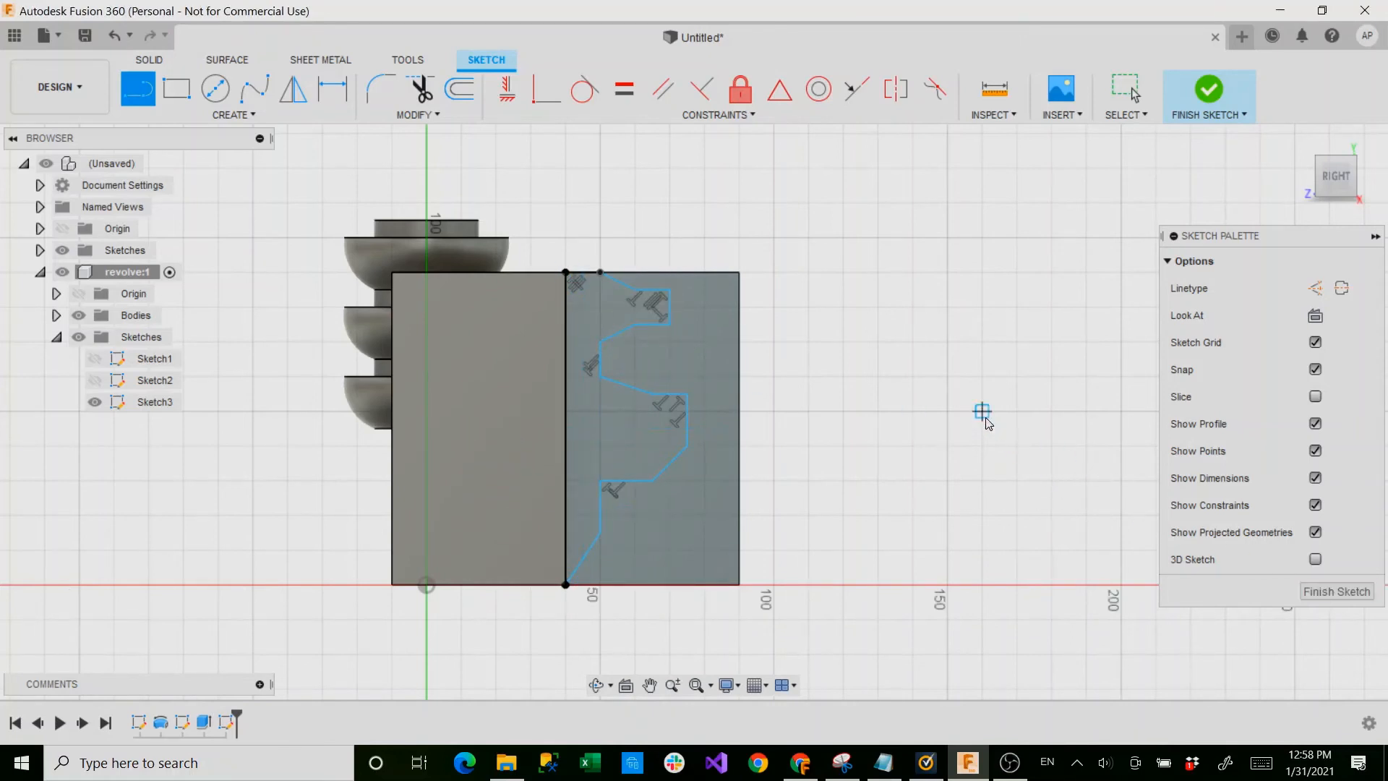
key("Escape")
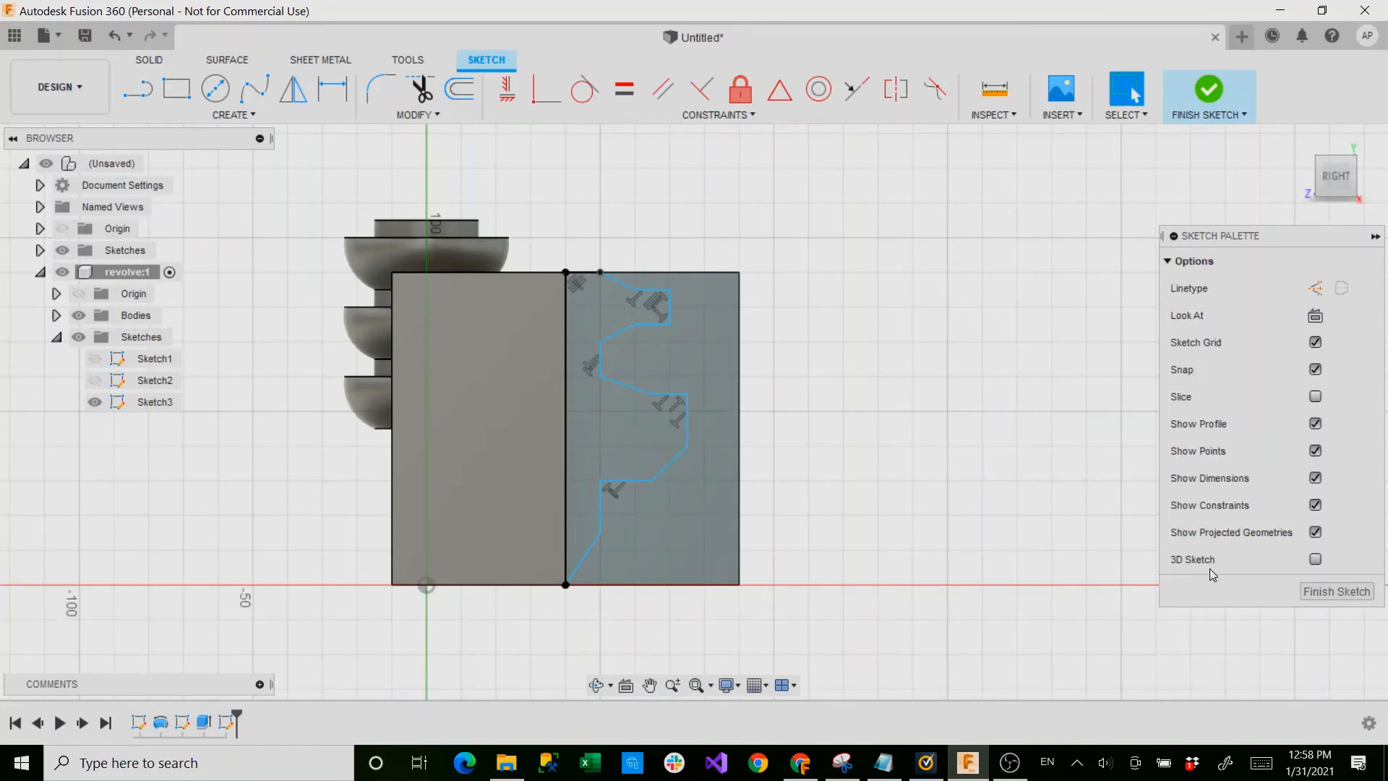
left_click(1337, 592)
Start a Revolve of the stepped profile region adjoining the shared edge, using that vertical edge as the axis
middle_click_drag(999, 455, 923, 552, "shift")
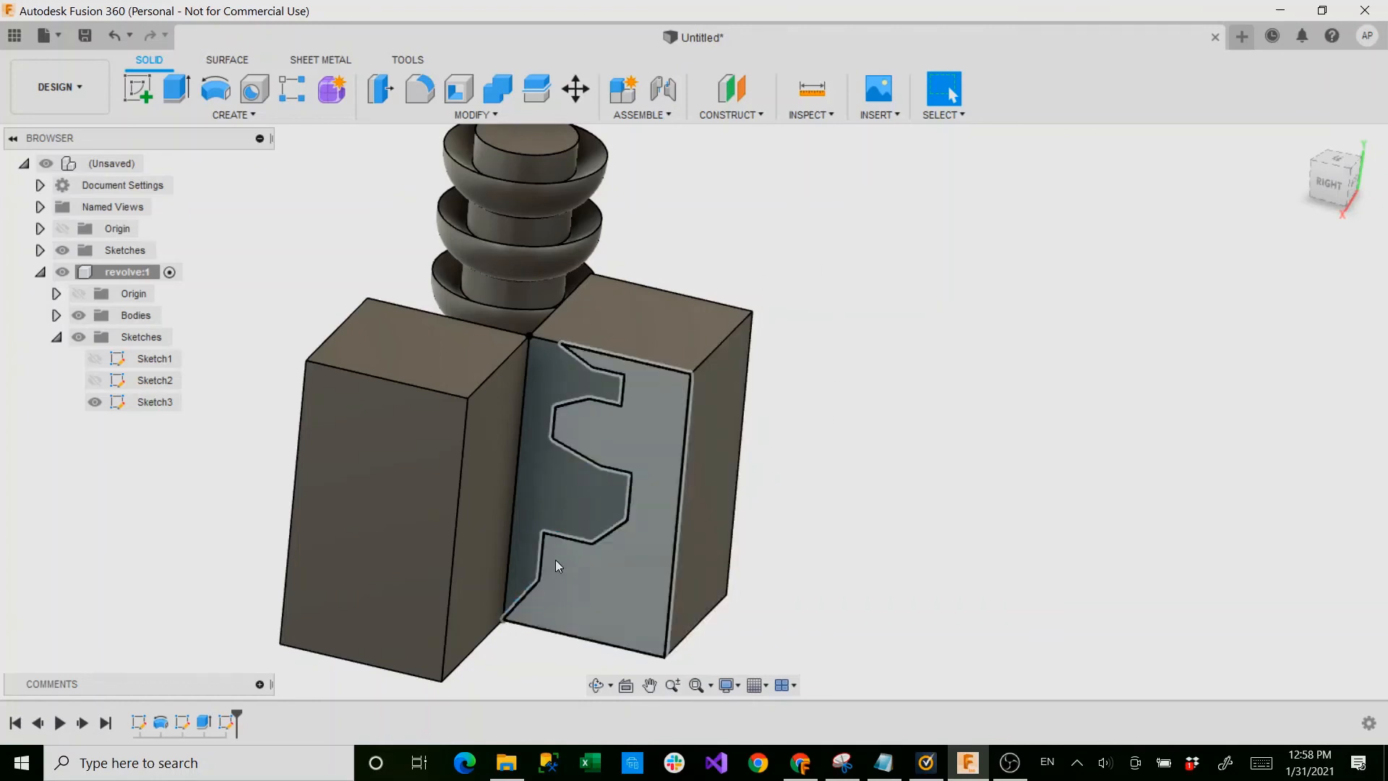
left_click(545, 503)
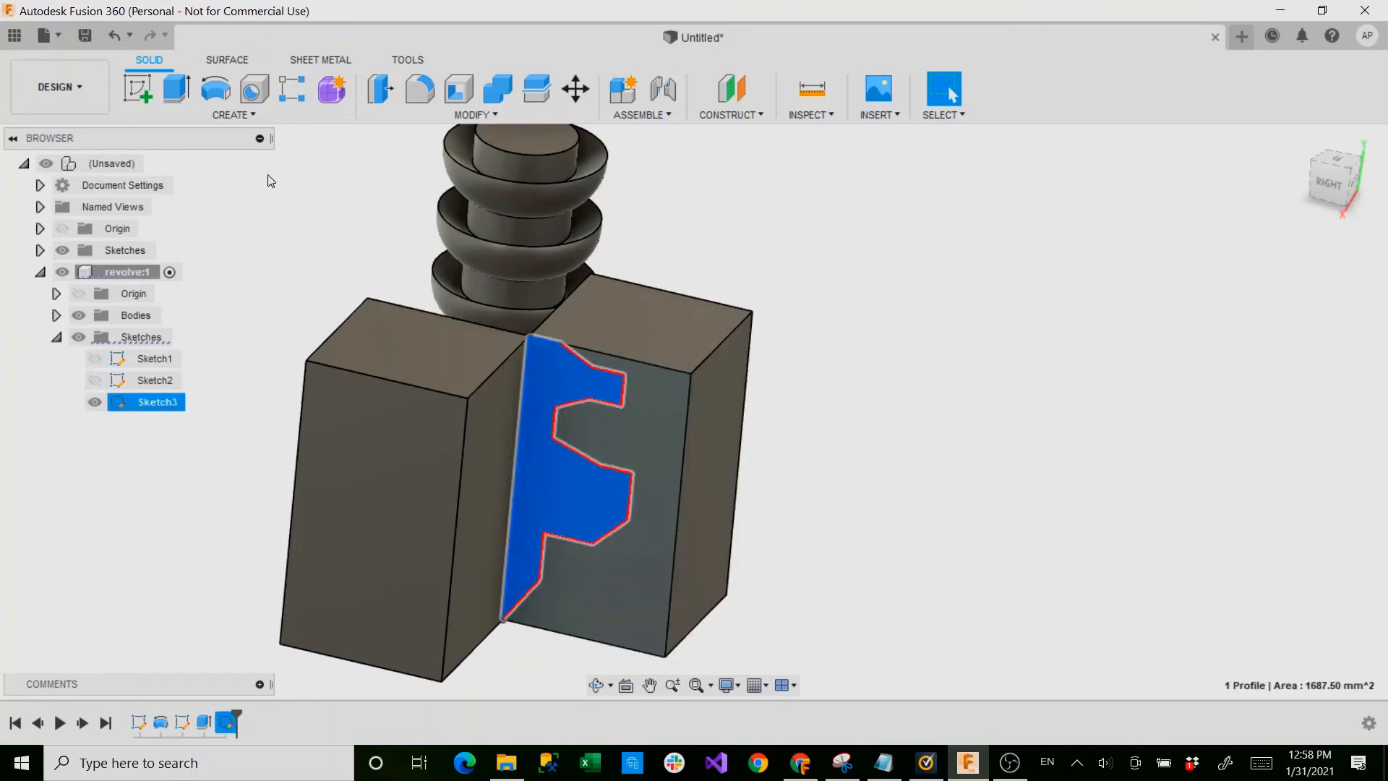
left_click(665, 447)
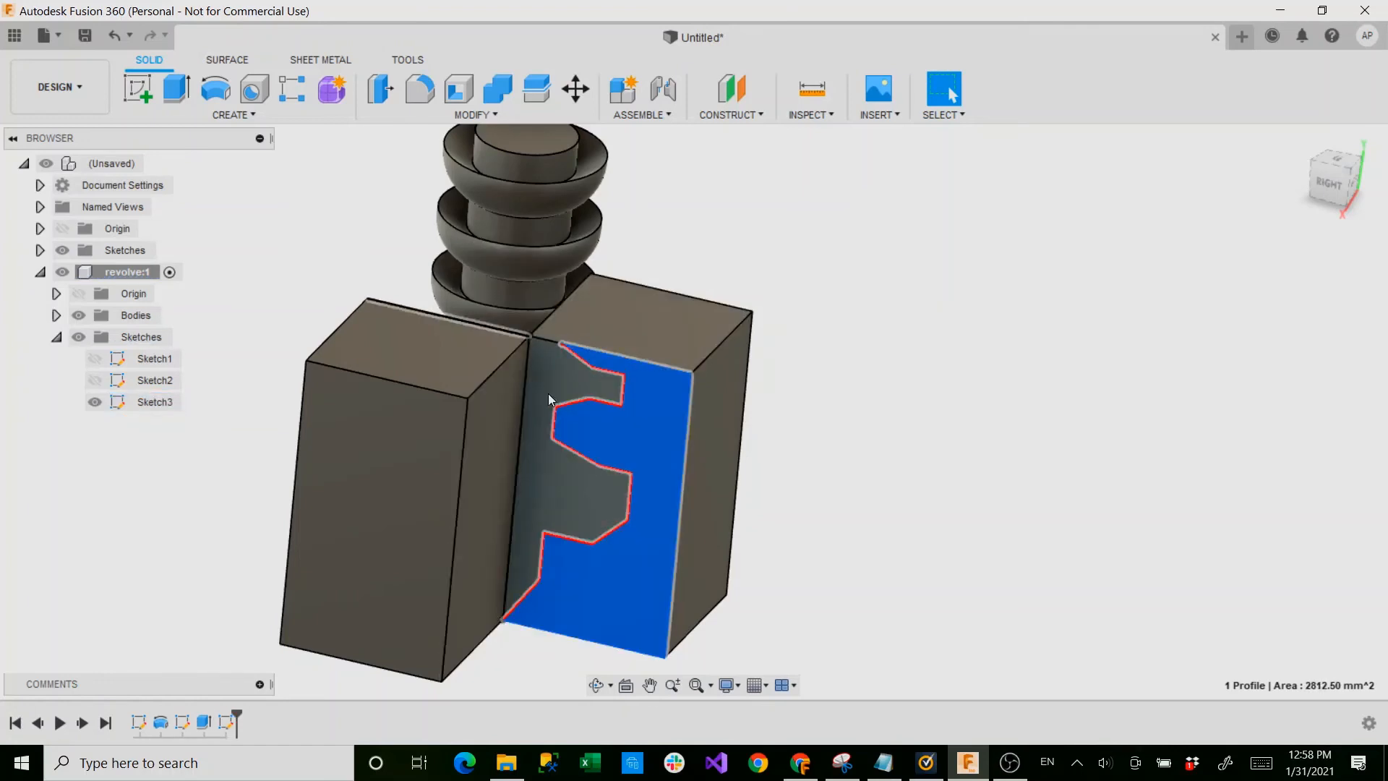
left_click(571, 492)
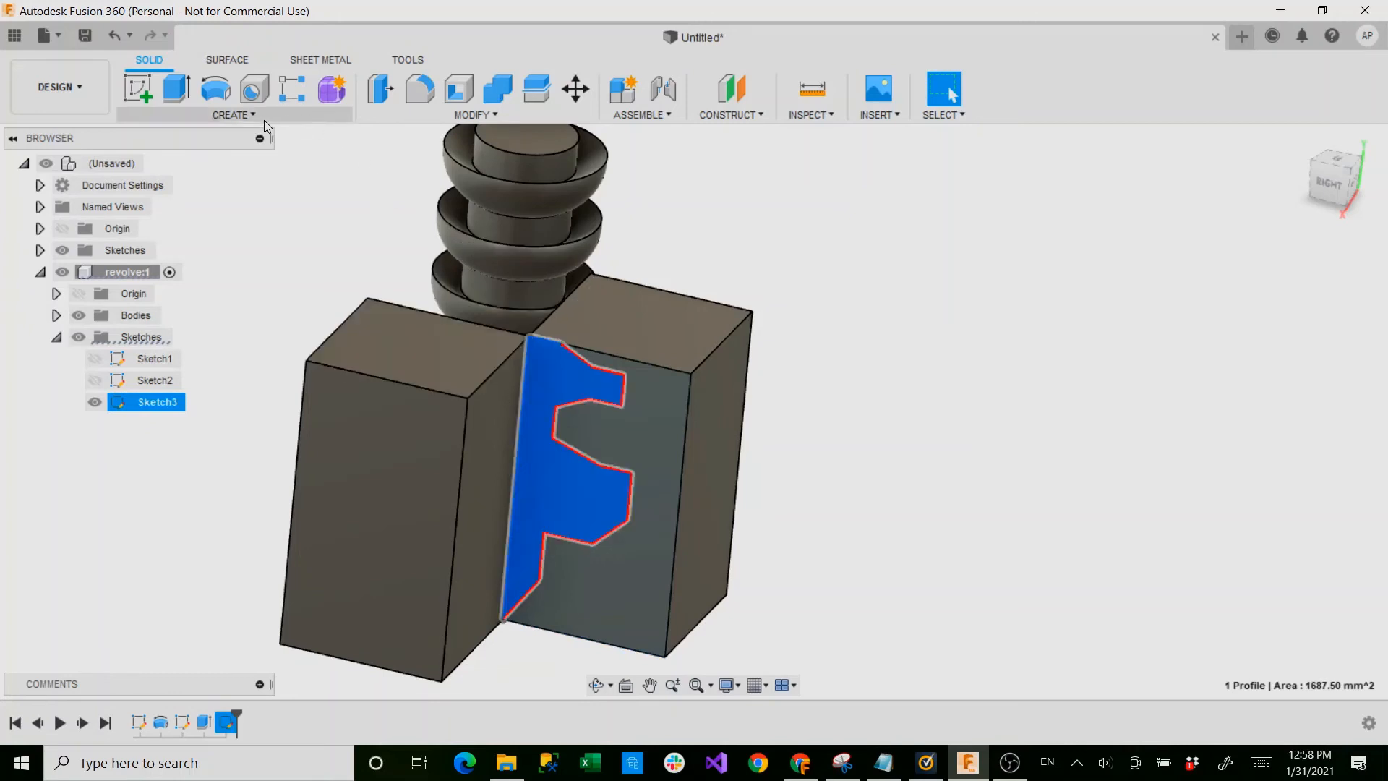
left_click(226, 97)
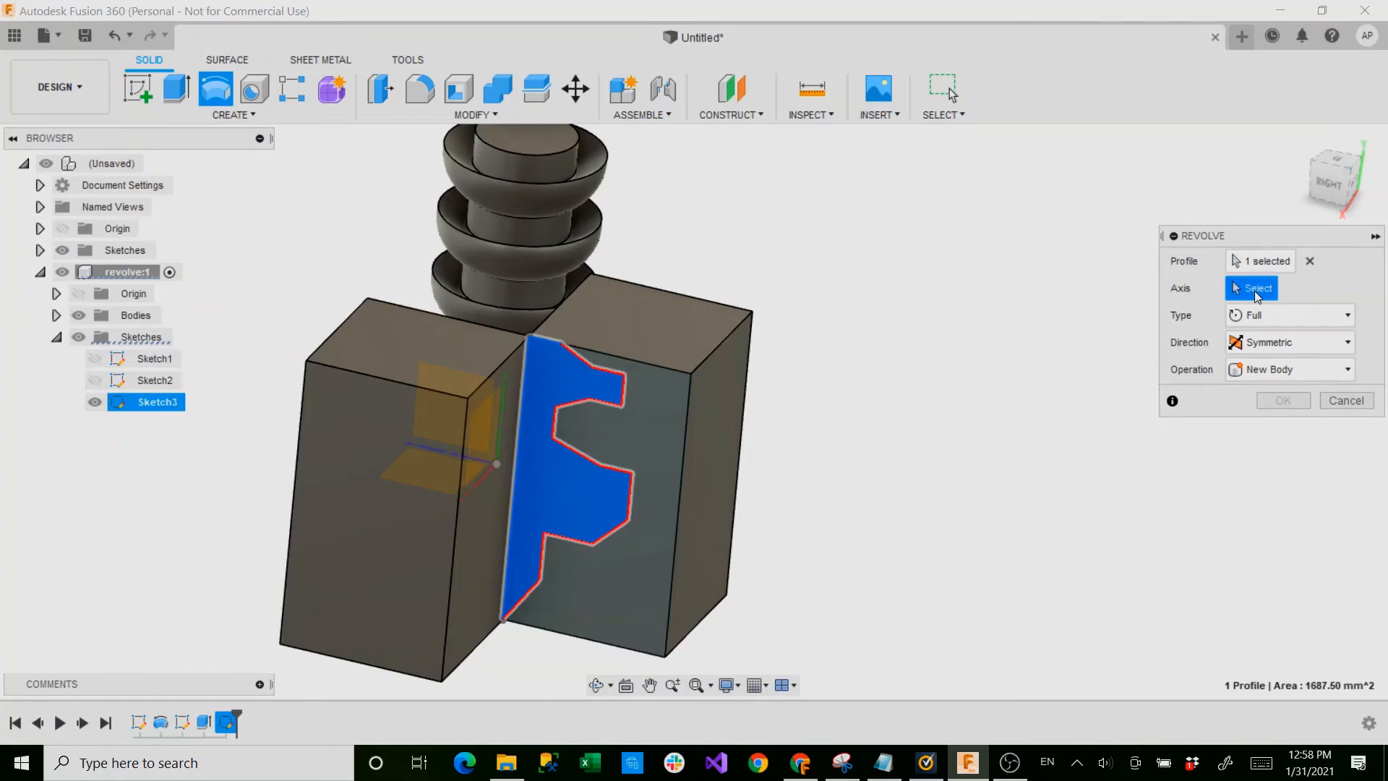
mouse_move(788, 511)
middle_mouse_down("shift")
mouse_move(880, 487)
mouse_move(803, 527)
mouse_move(764, 516)
middle_mouse_up("shift")
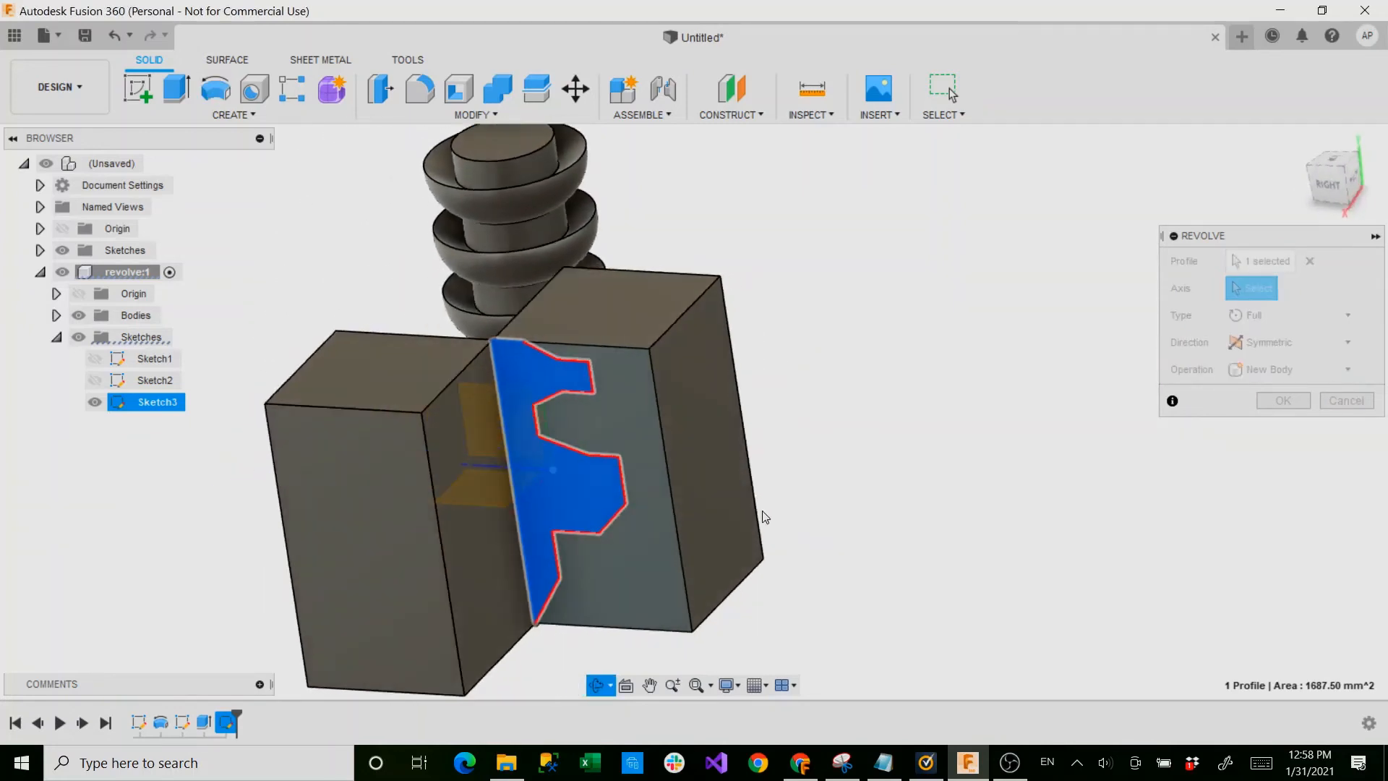
left_click(506, 444)
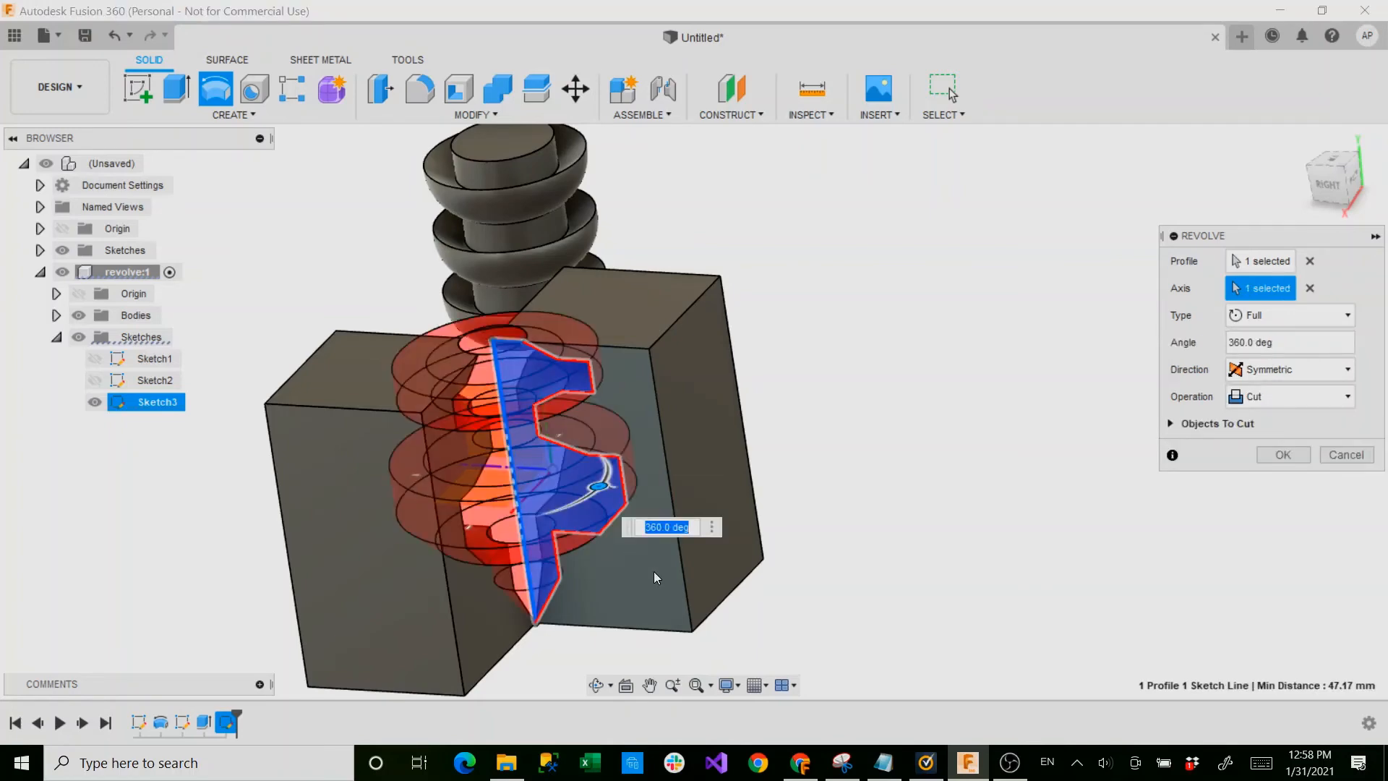
Set the revolve's extent type to To and pick the neighbouring block's inner face as its end
middle_click_drag(654, 571, 645, 606, "shift")
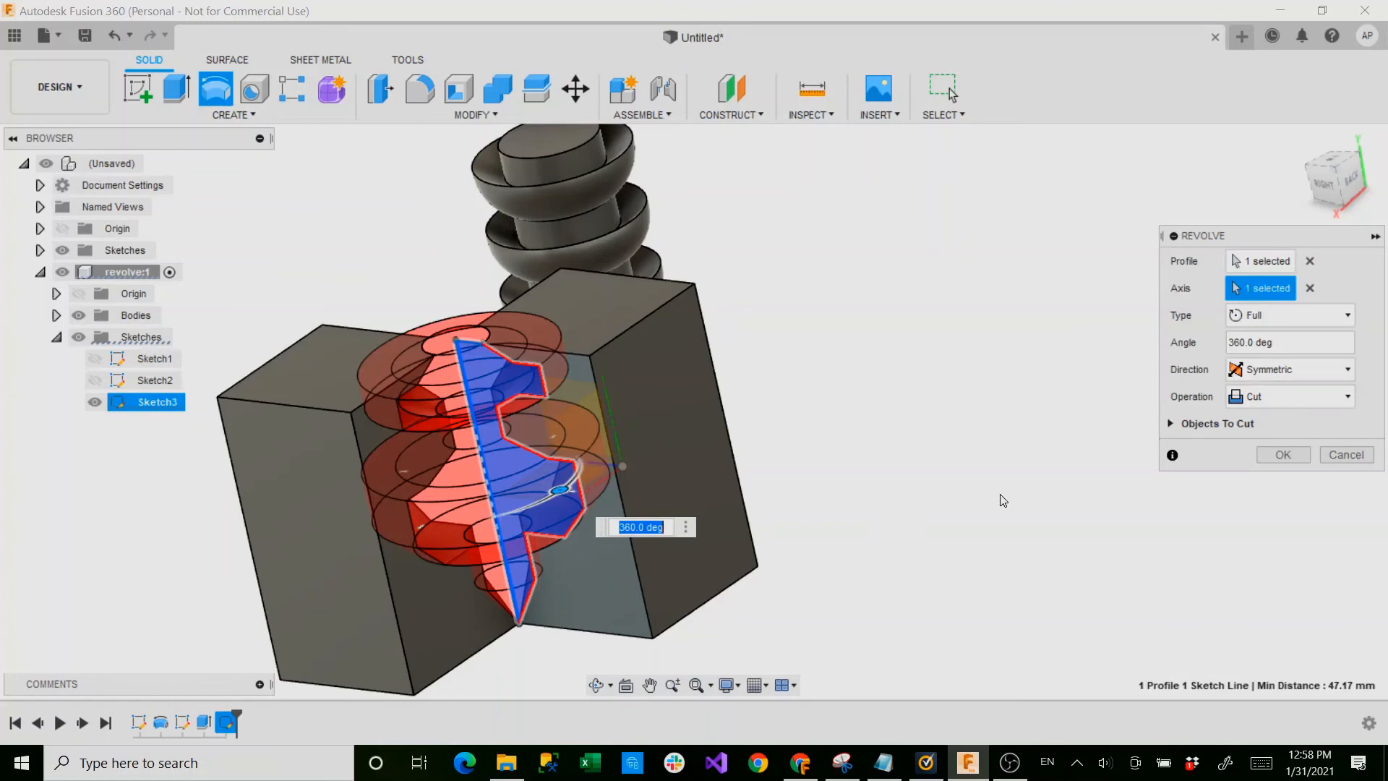
left_click(1266, 315)
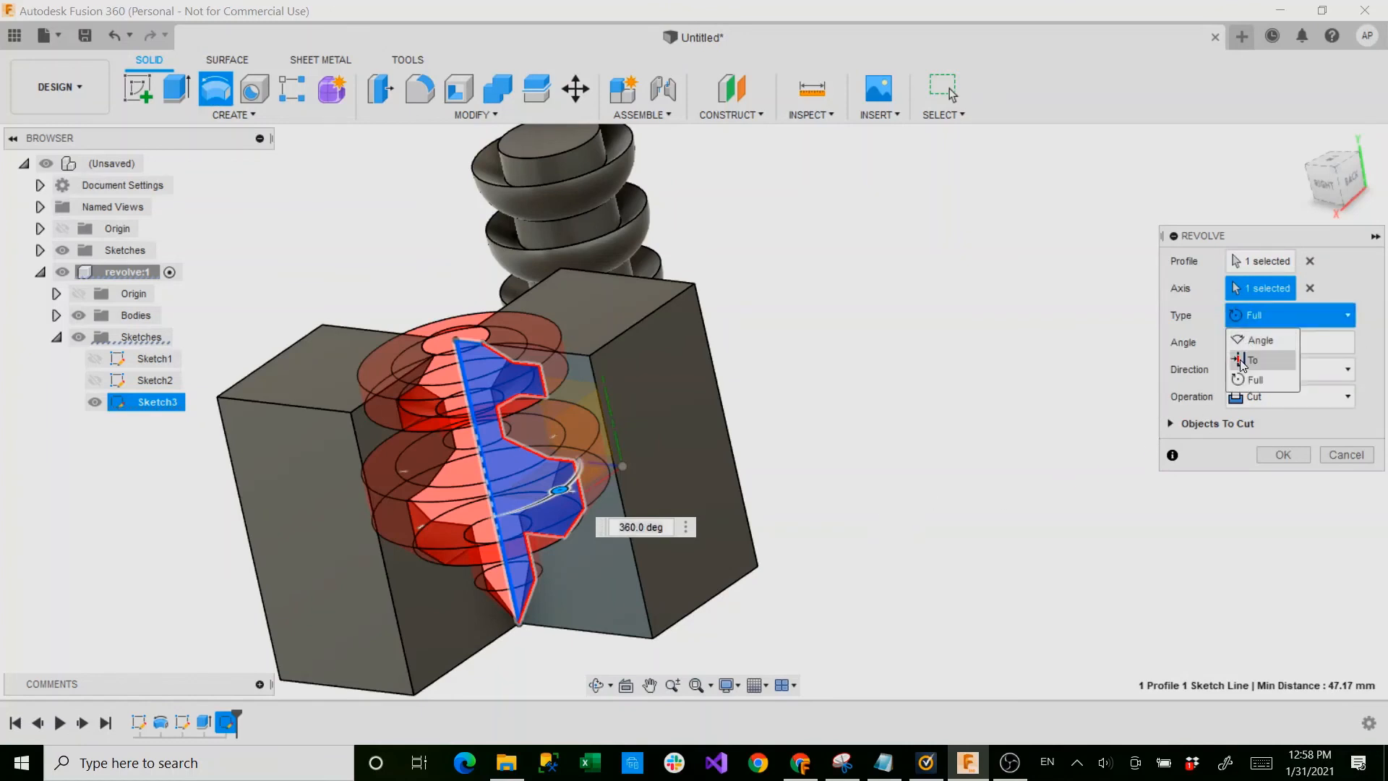
left_click(1258, 347)
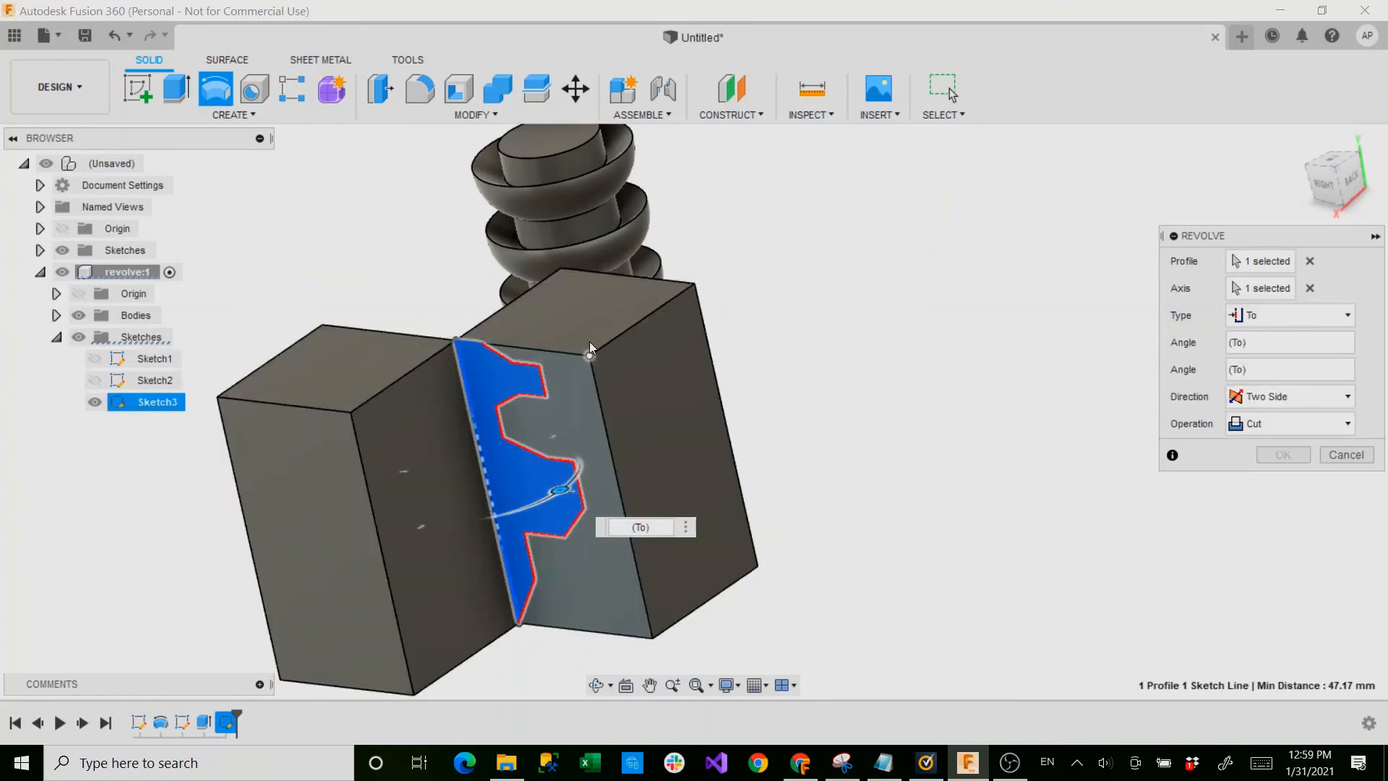
left_click(429, 498)
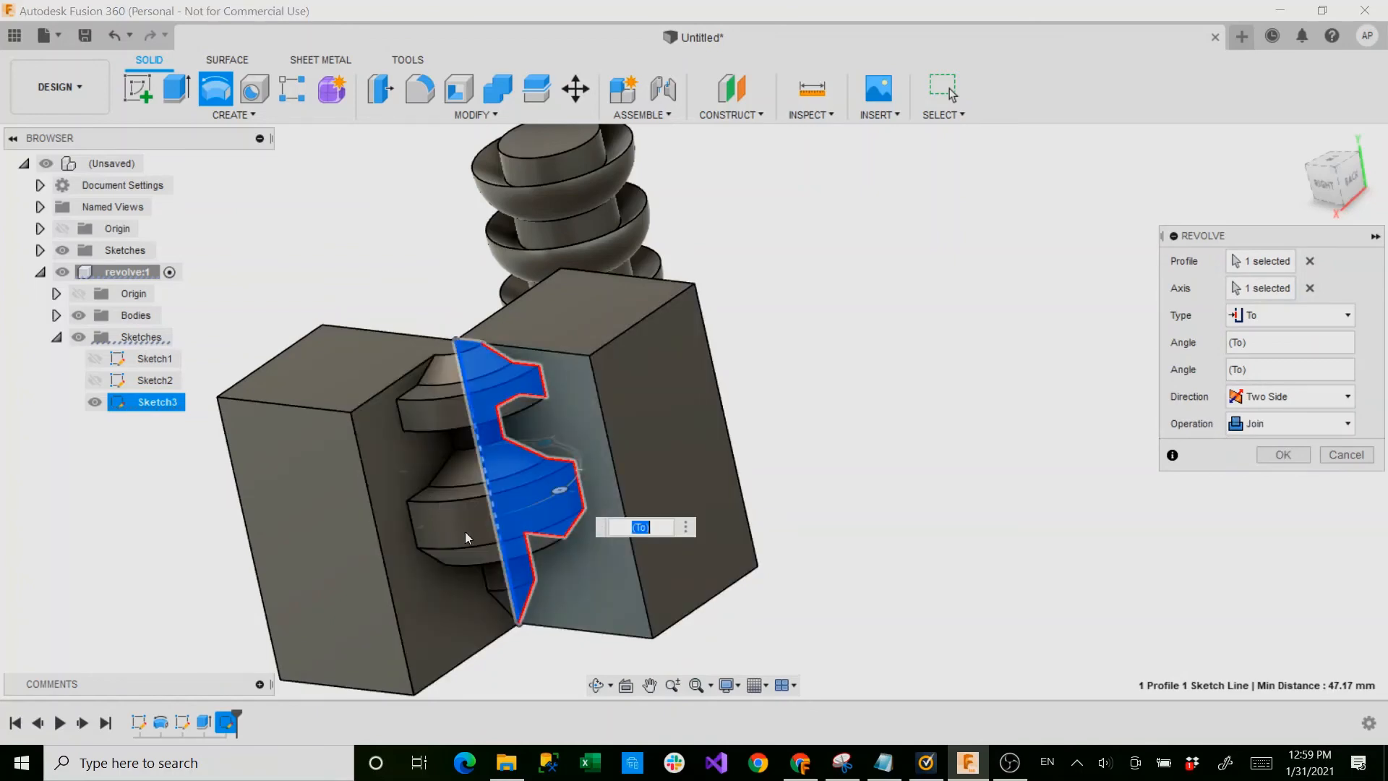
middle_click_drag(506, 579, 537, 446, "shift")
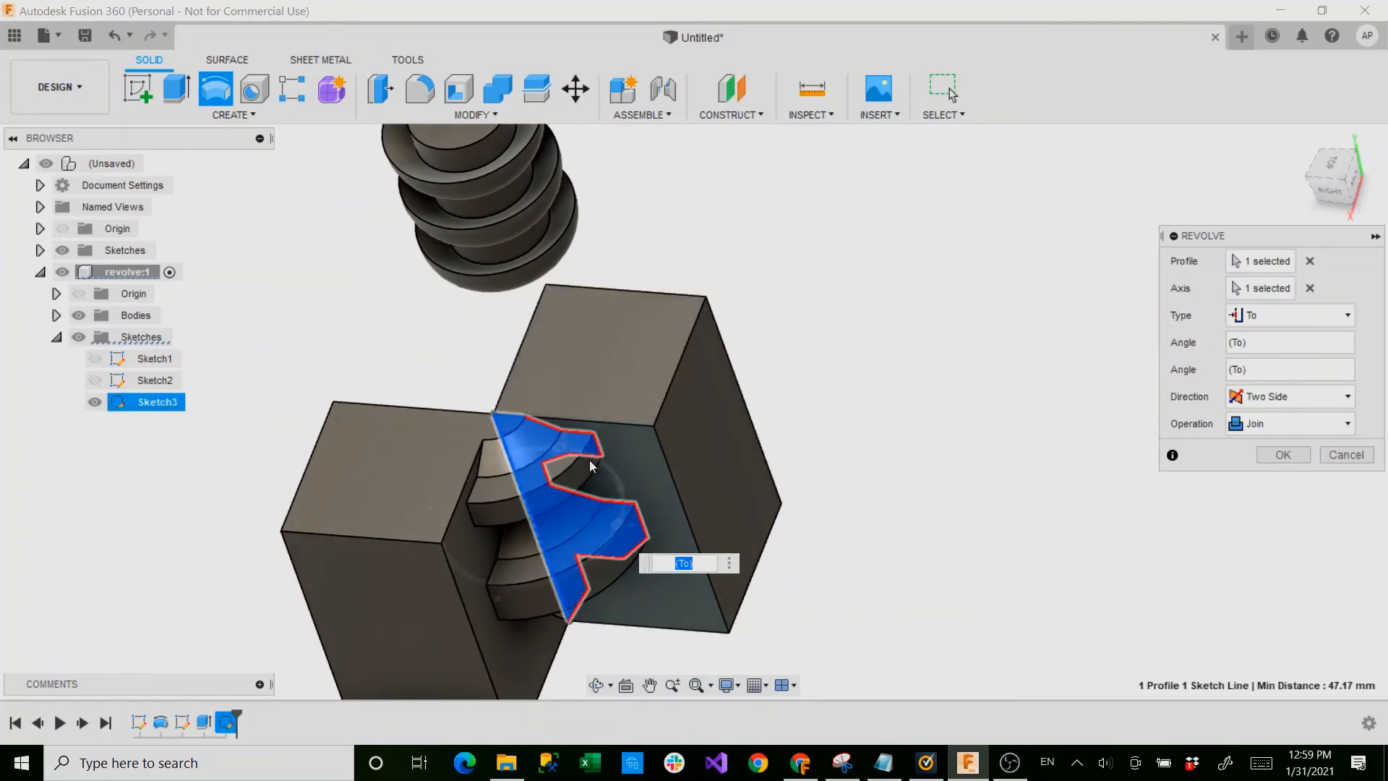
middle_click_drag(483, 603, 553, 549, "shift")
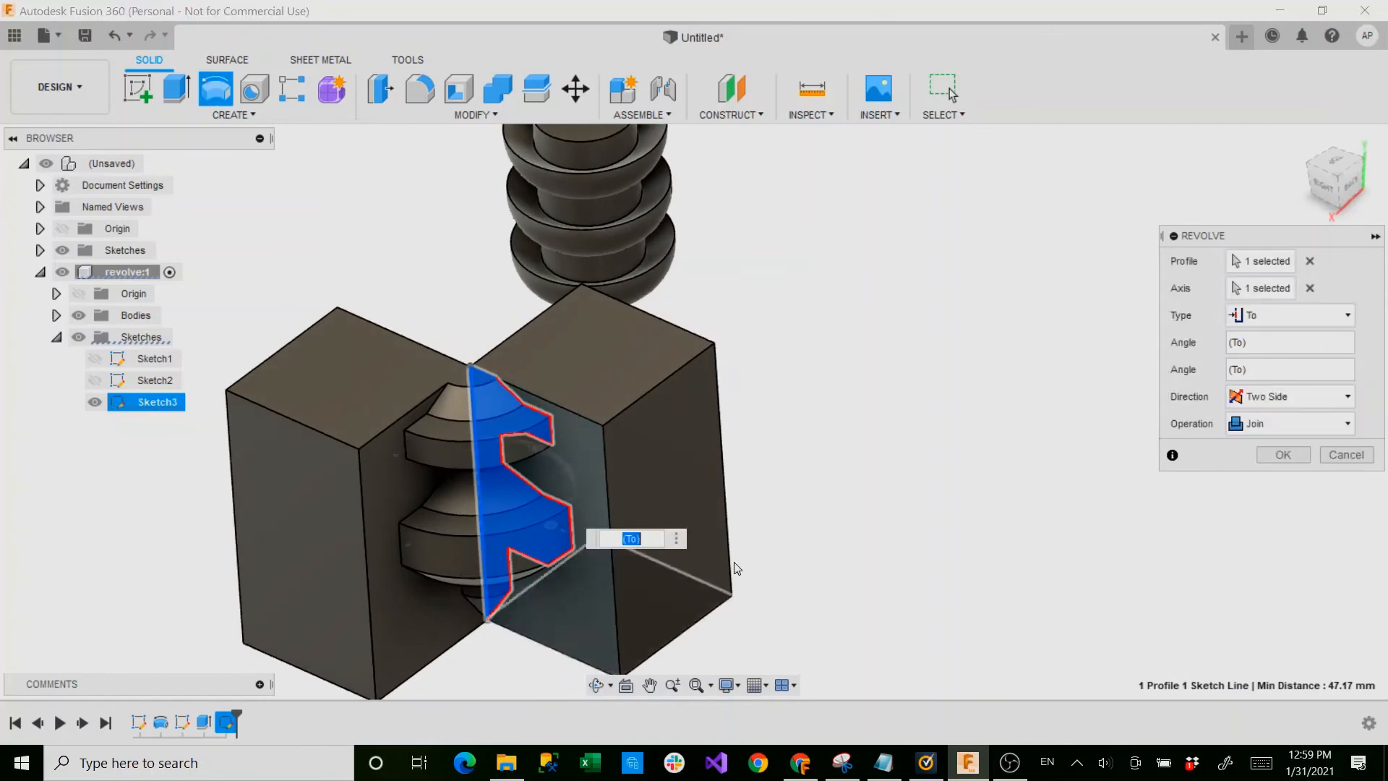
Switch the revolve's extent type to Angle and replace its axis with the component's vertical Y axis
left_click(1251, 324)
left_click(1247, 345)
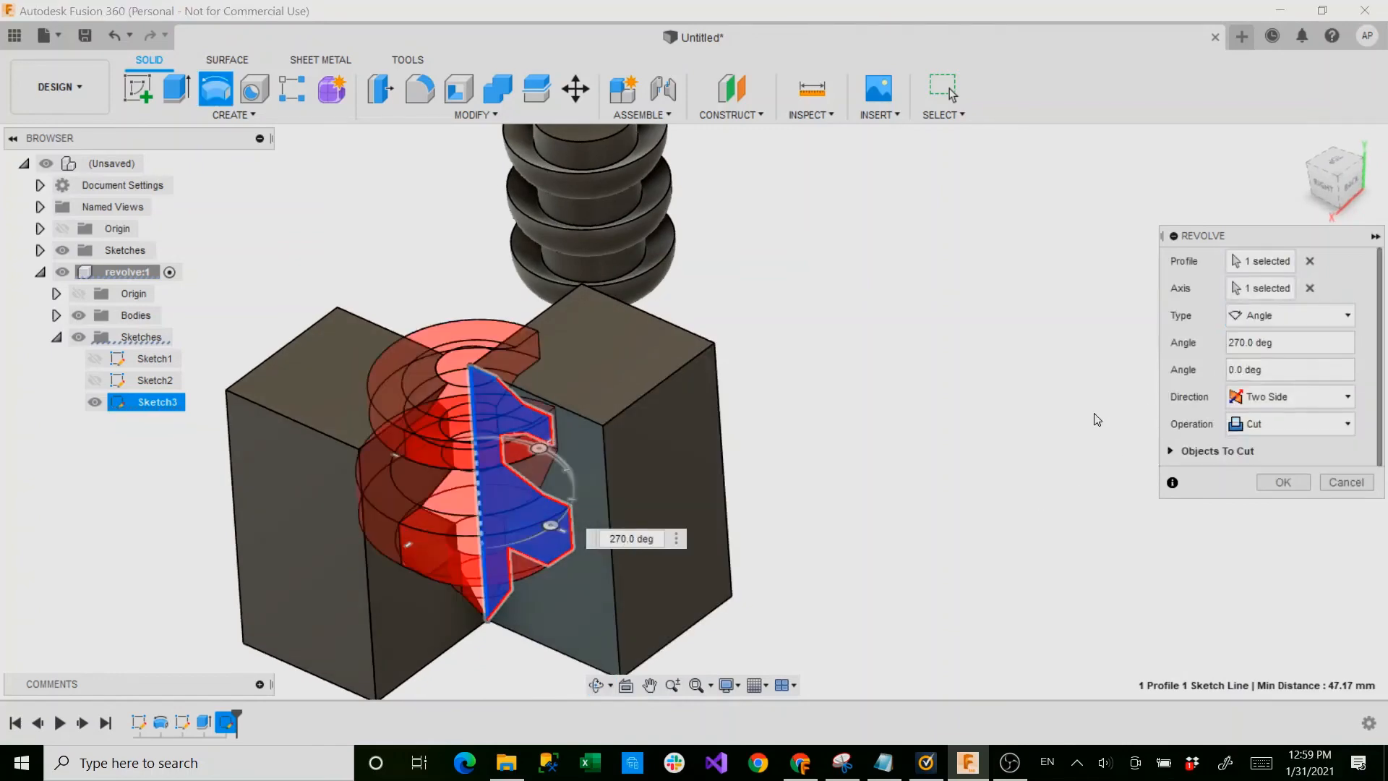
middle_click_drag(658, 554, 802, 557, "shift")
left_click(1310, 288)
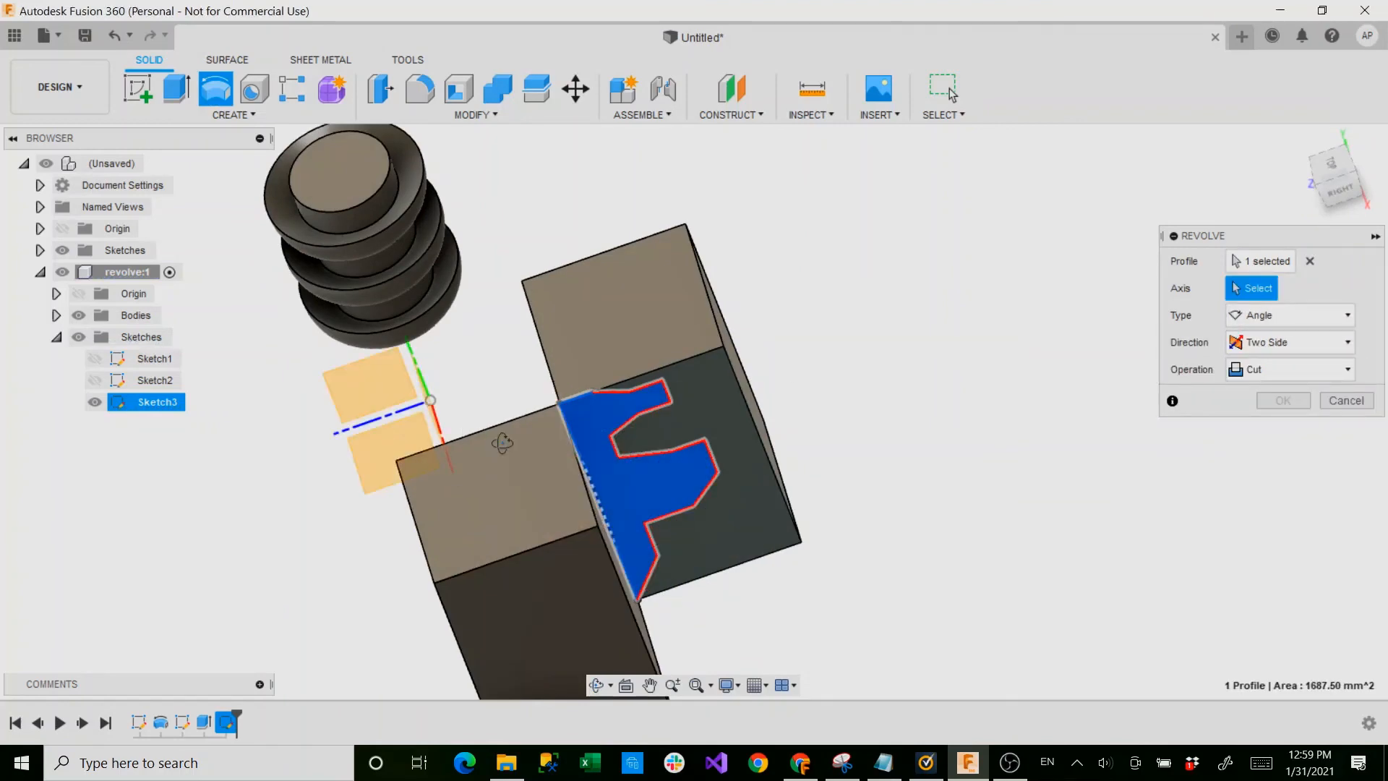
middle_click_drag(441, 404, 307, 413, "shift")
left_click(284, 415)
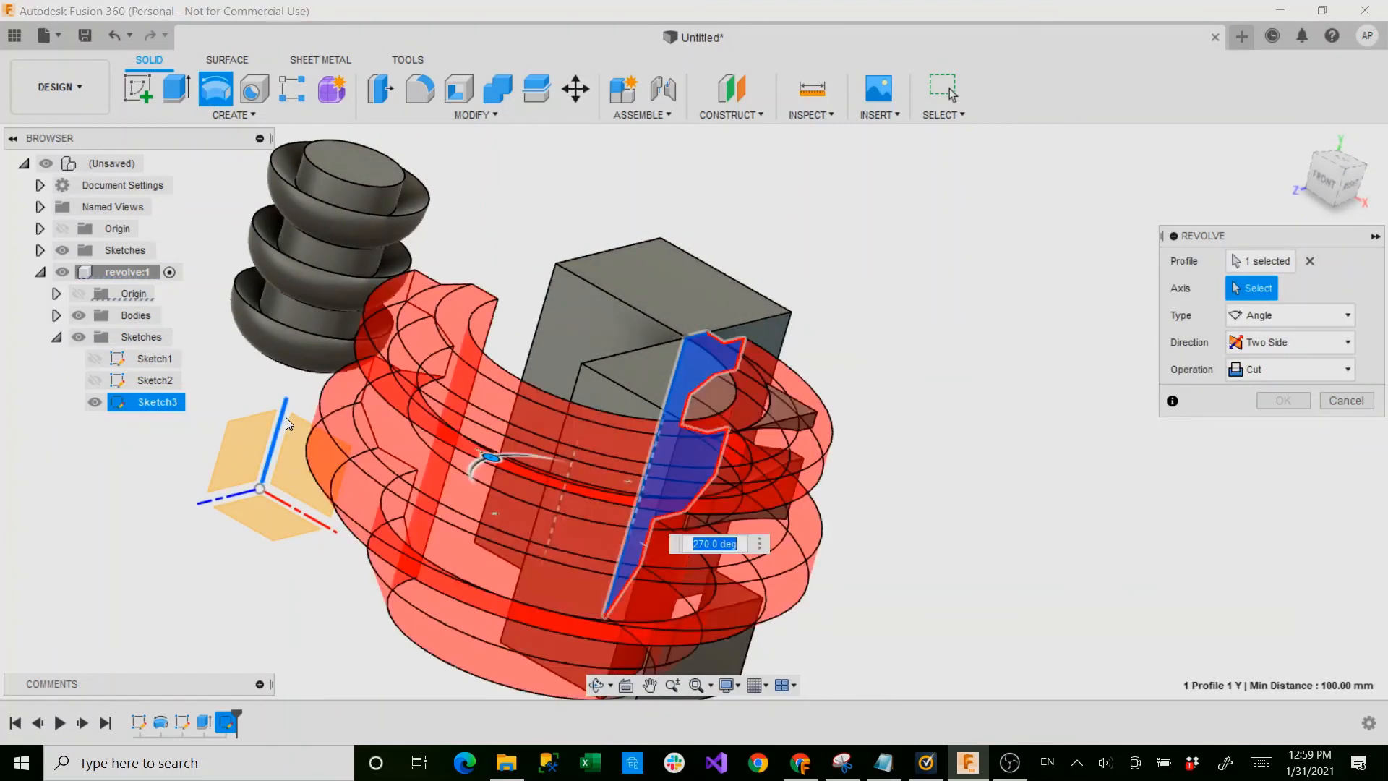
middle_click_drag(540, 444, 368, 470, "shift")
middle_click_drag(541, 473, 276, 444, "shift")
scroll(395, 498, "down", 3)
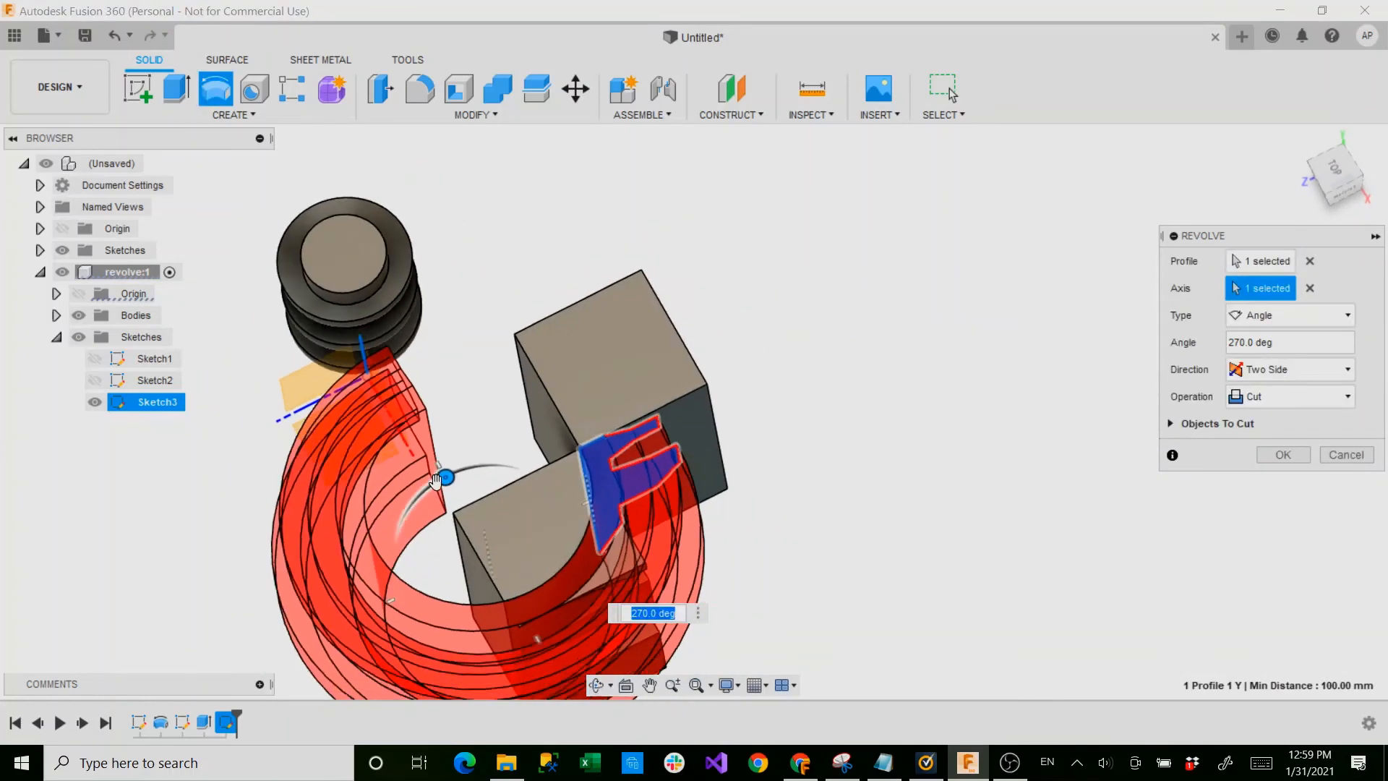
scroll(394, 499, "up", 2)
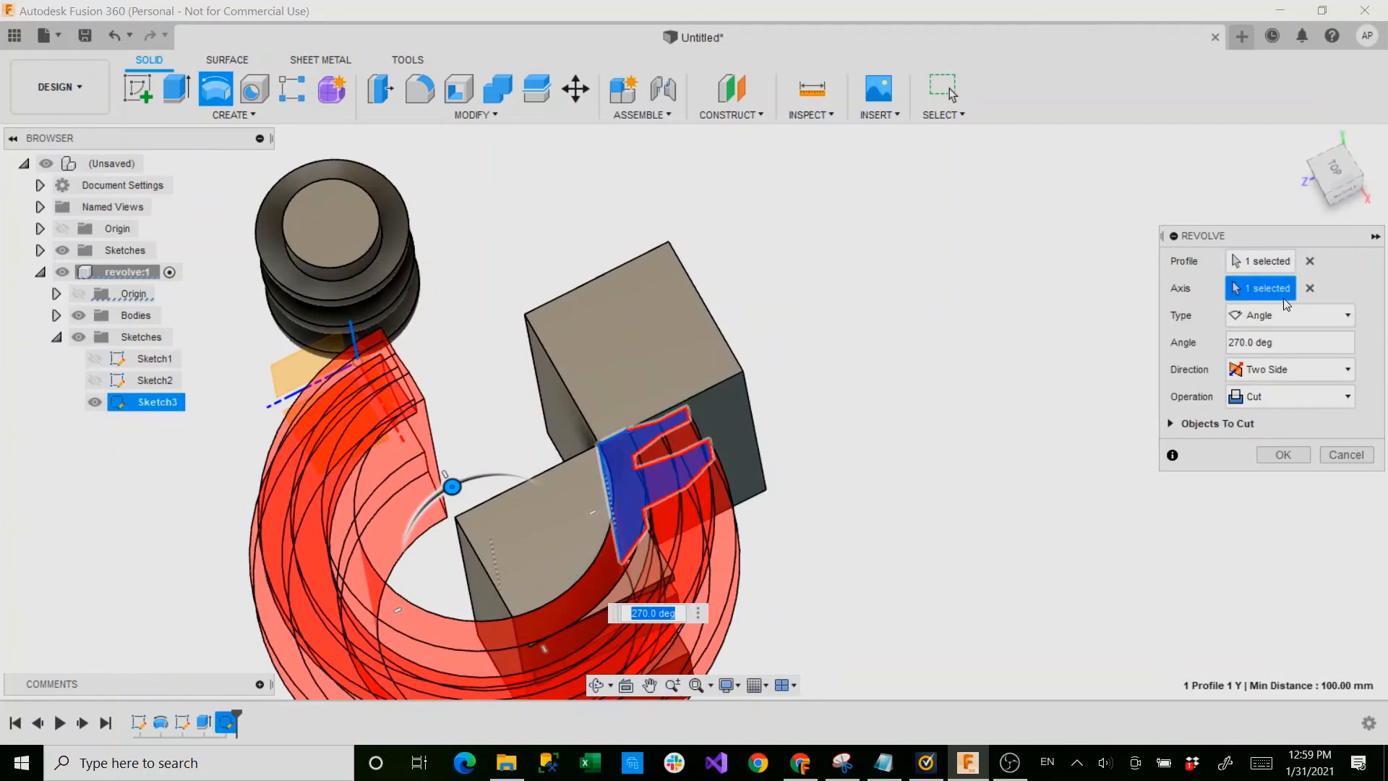
Reassign the shared vertical edge as the revolve axis and extend the revolve To the neighbouring block's inner face
left_click(1309, 288)
middle_click_drag(723, 499, 556, 497, "shift")
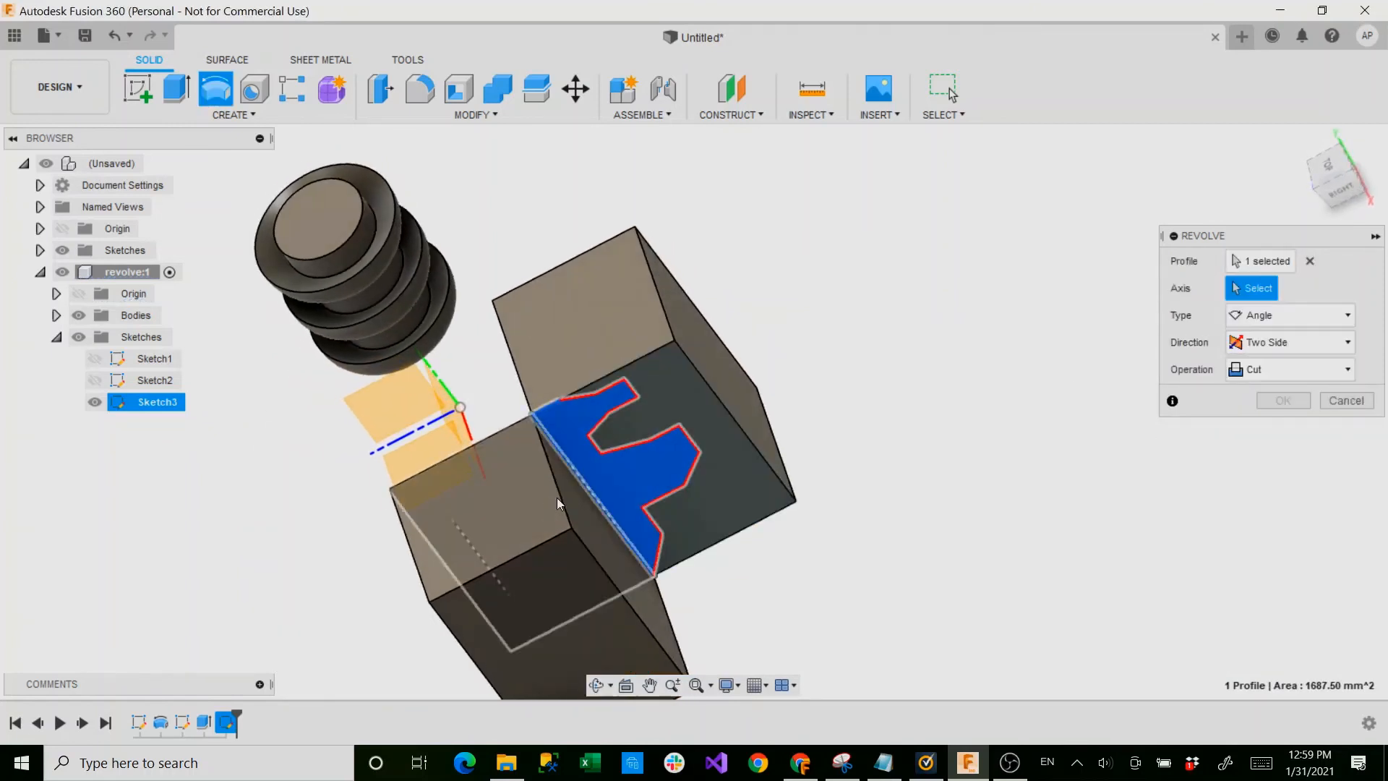
left_click(587, 485)
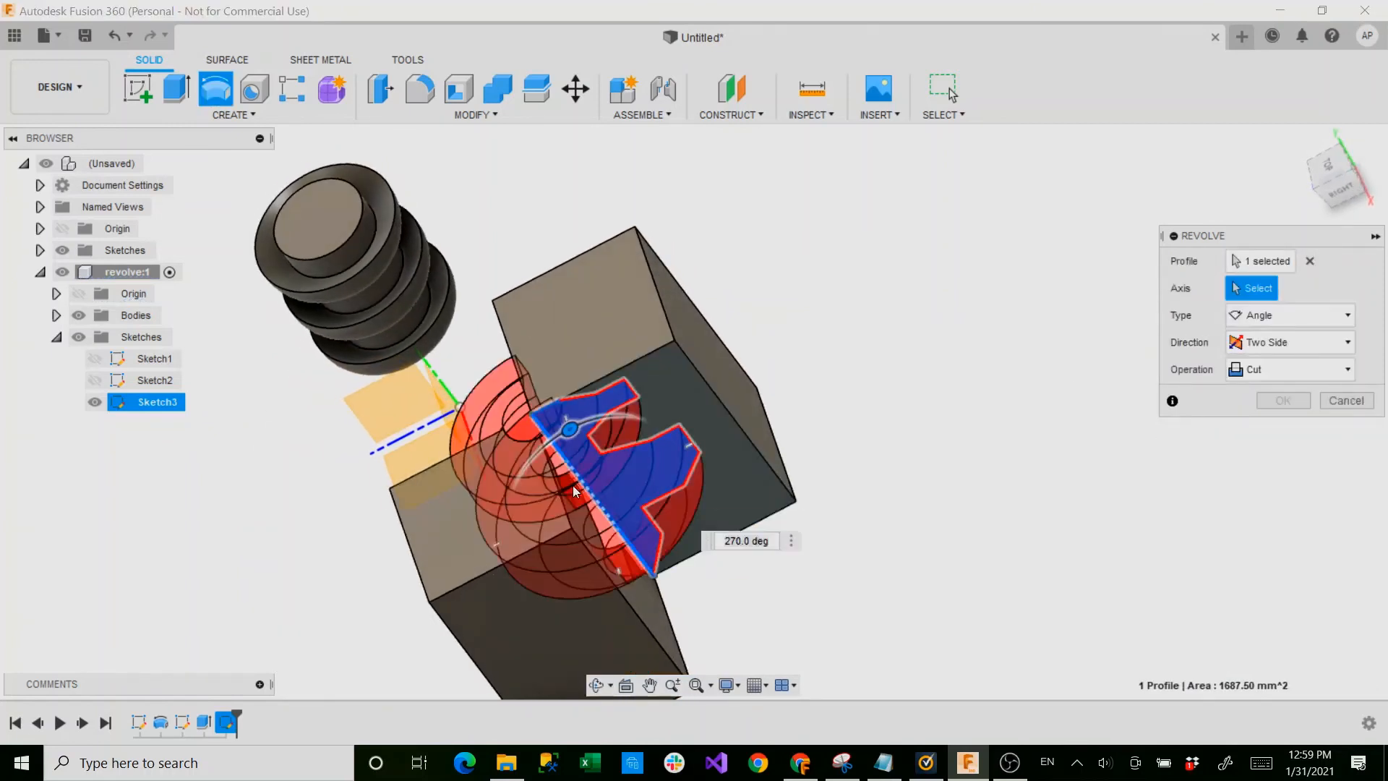
left_click(1271, 323)
left_click(1249, 359)
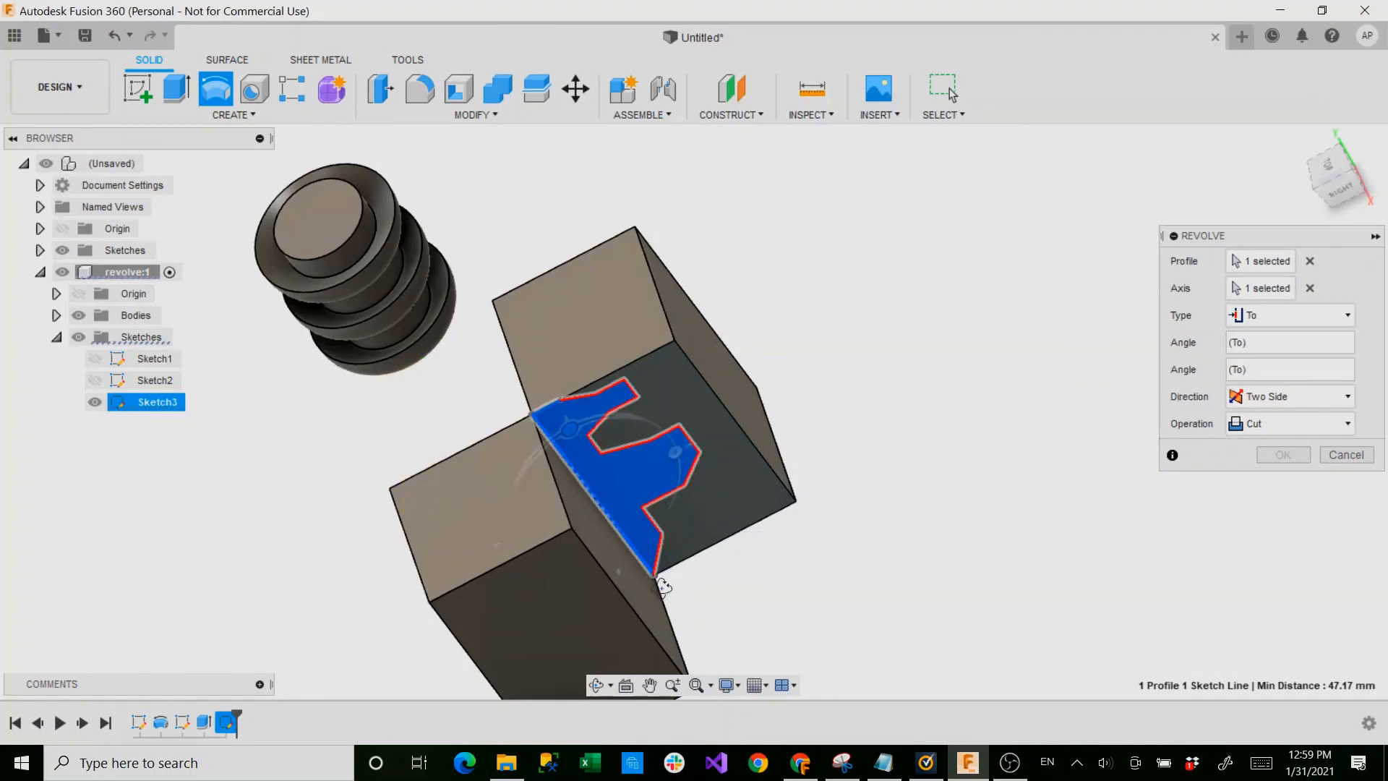
middle_click_drag(661, 587, 532, 605, "shift")
middle_click_drag(451, 606, 840, 576, "shift")
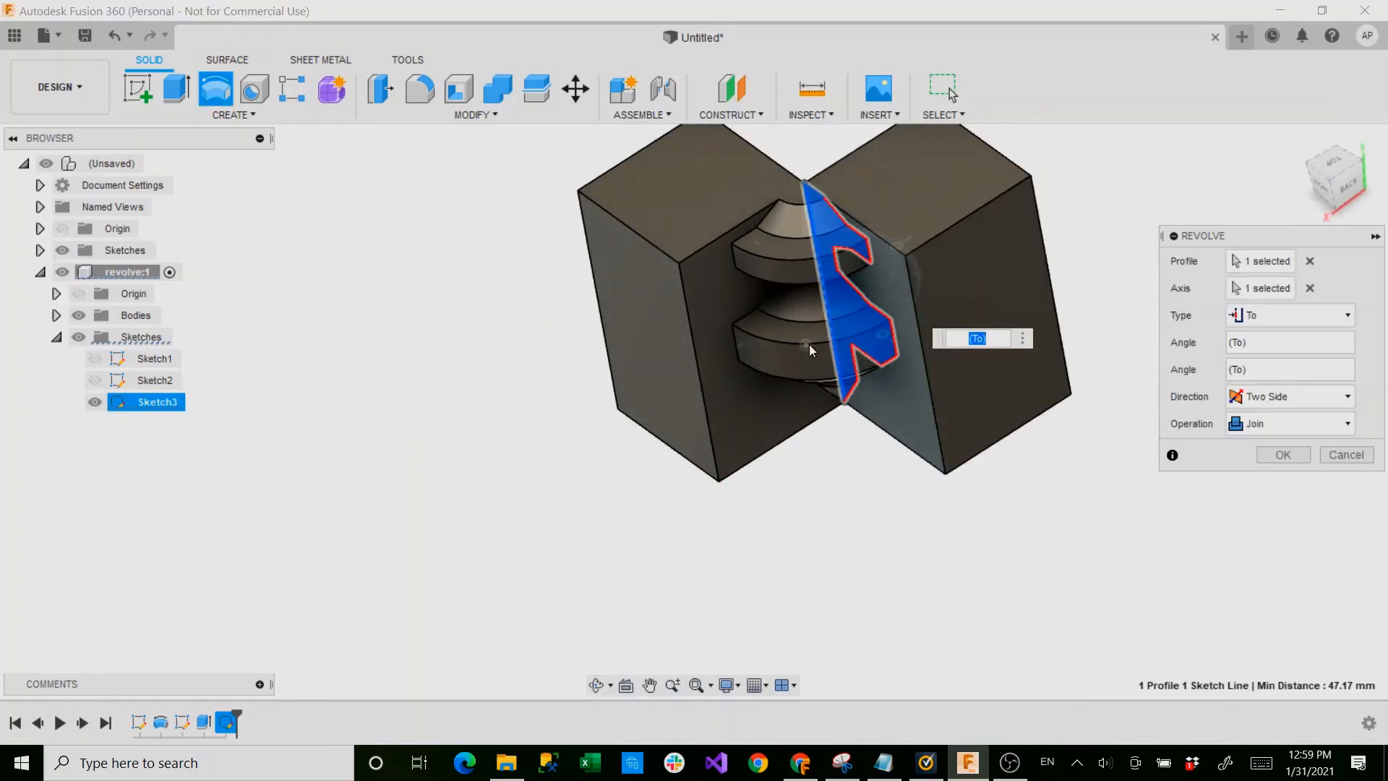
Keep the Two Side direction and Join operation, and complete the revolve between the two blocks
middle_click_drag(809, 344, 839, 347, "shift")
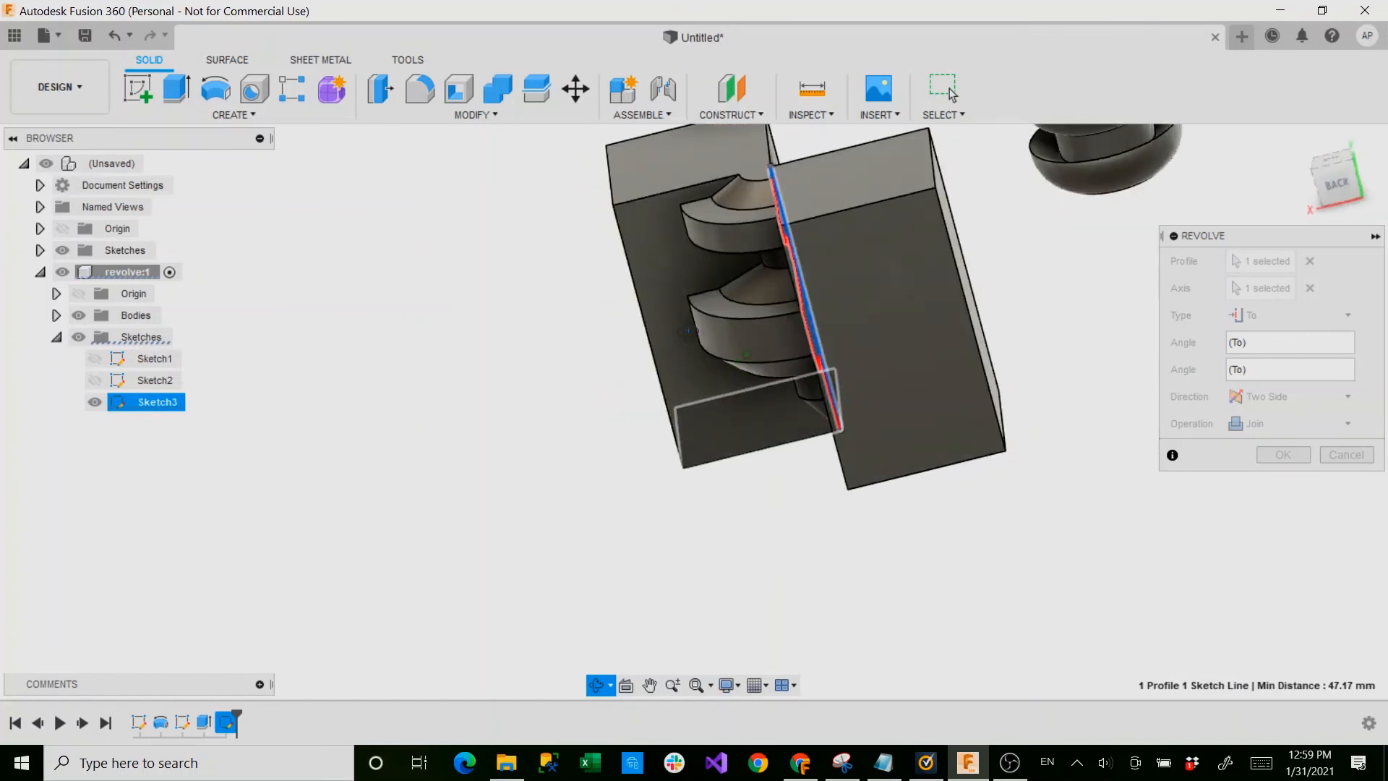
middle_click_drag(689, 331, 735, 367, "shift")
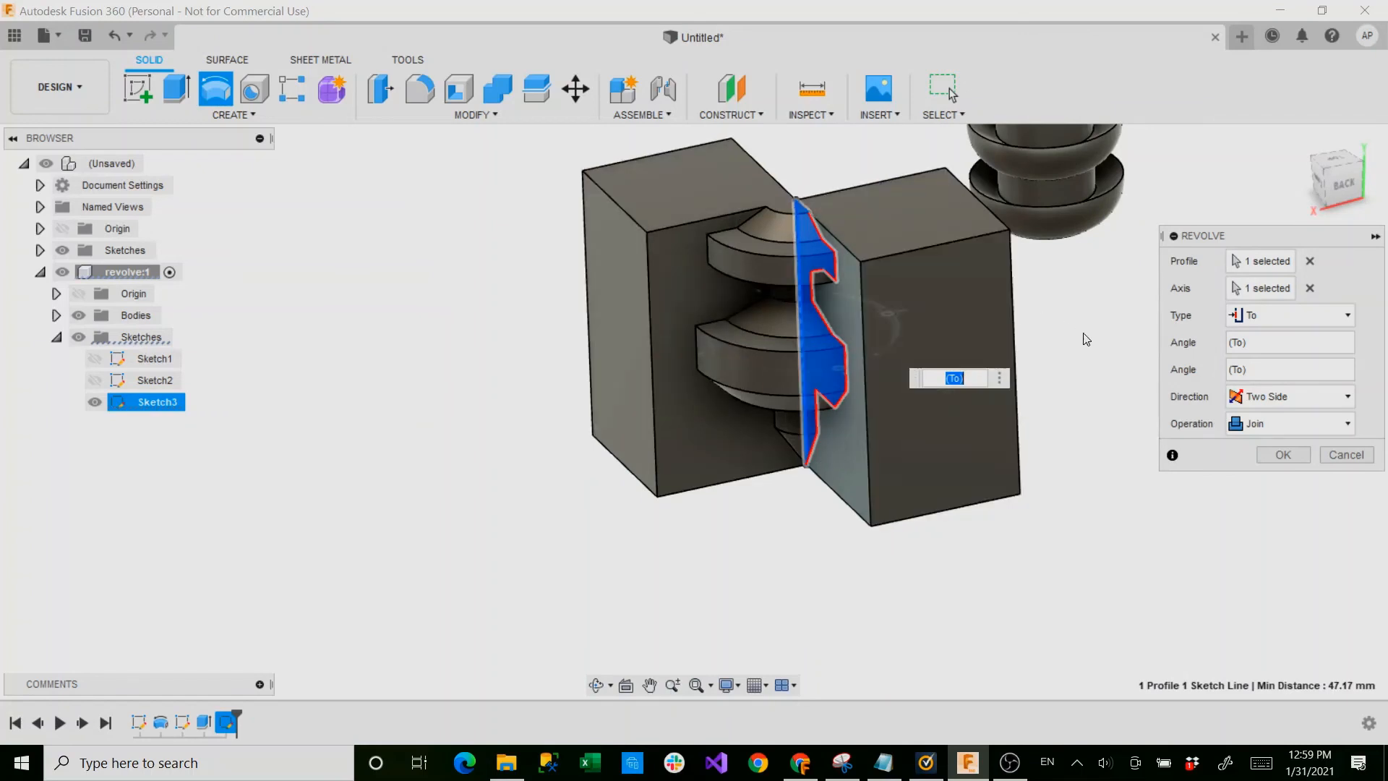
left_click(1235, 397)
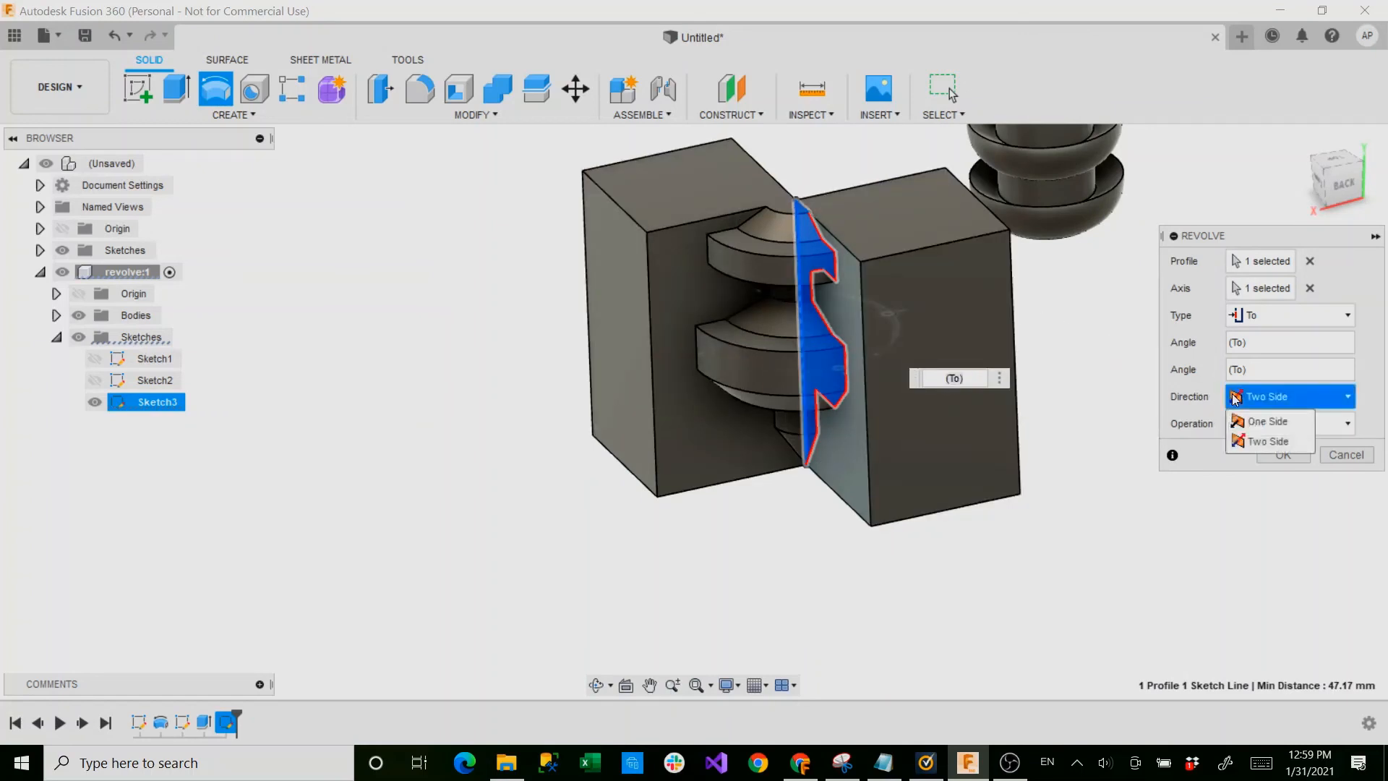
left_click(1235, 397)
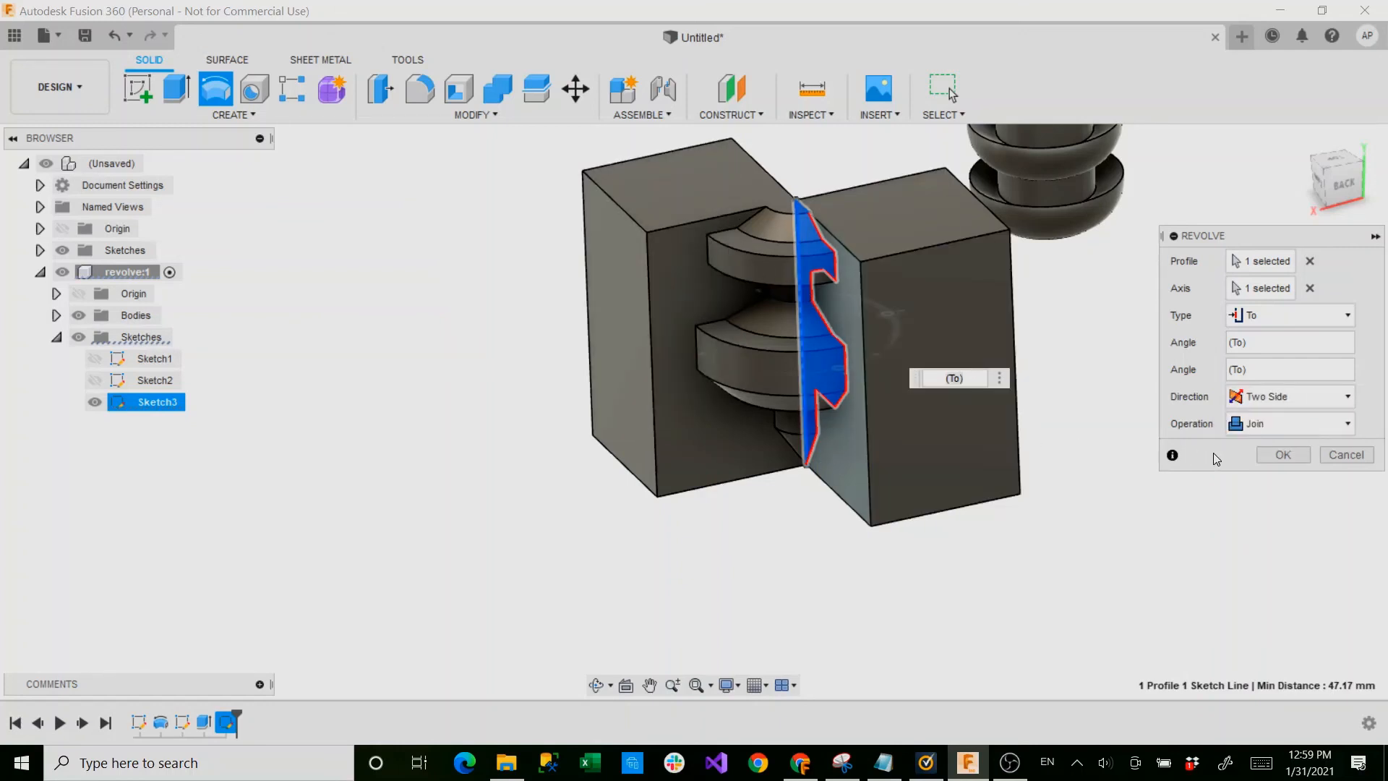
left_click(1256, 431)
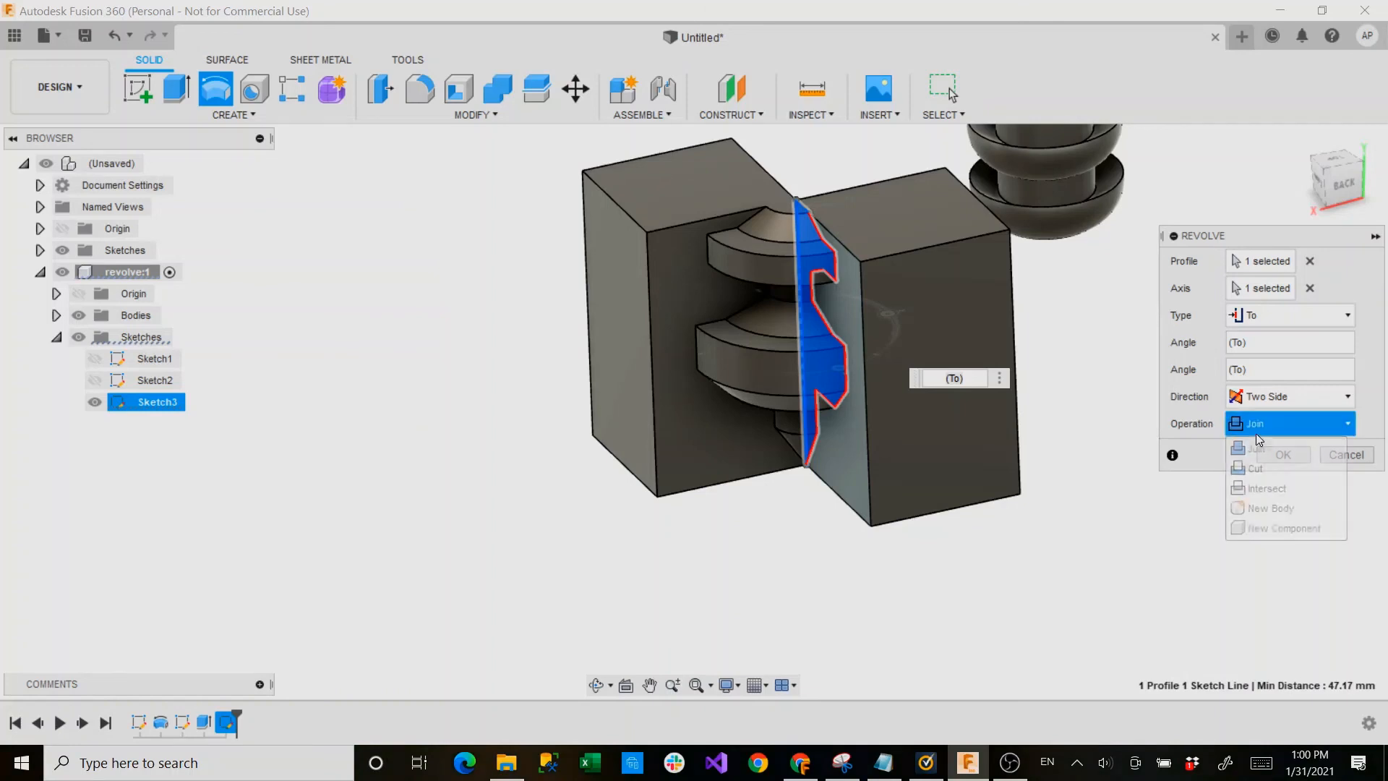
left_click(1247, 423)
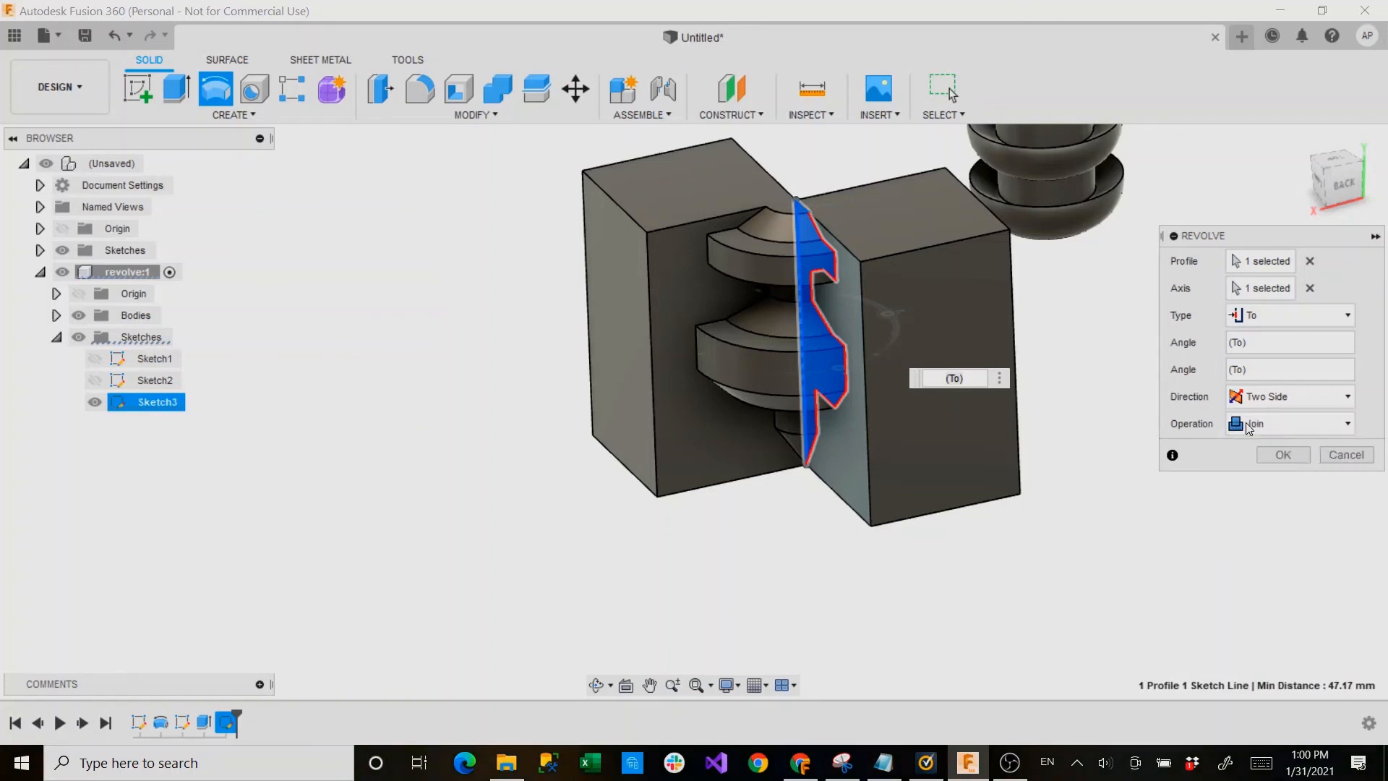
left_click(1267, 454)
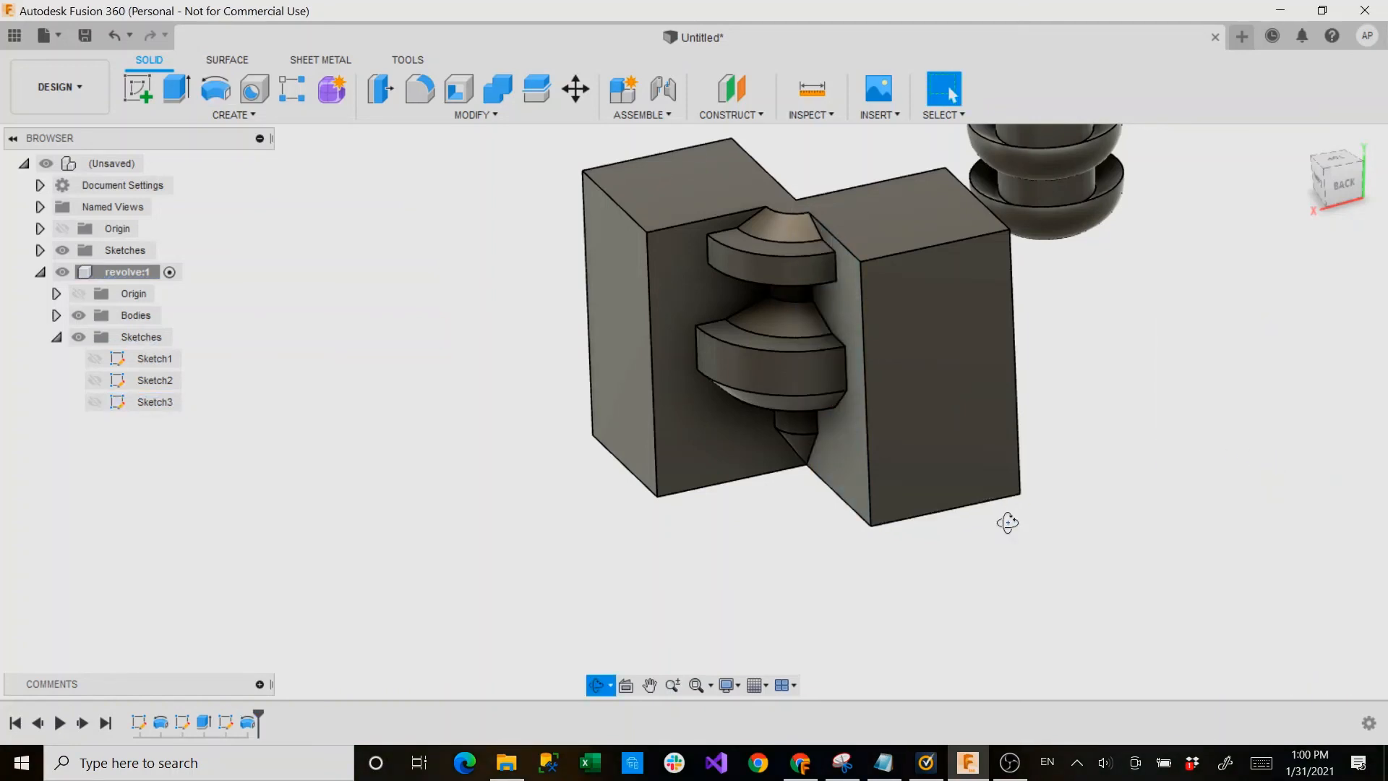
Examine the finished revolved solid and its junctions with both blocks from below, behind, above and the front
mouse_move(1008, 523)
middle_mouse_down("shift")
mouse_move(1095, 493)
mouse_move(1047, 512)
mouse_move(1094, 398)
mouse_move(889, 290)
middle_mouse_up("shift")
middle_click_drag(837, 338, 787, 298, "shift")
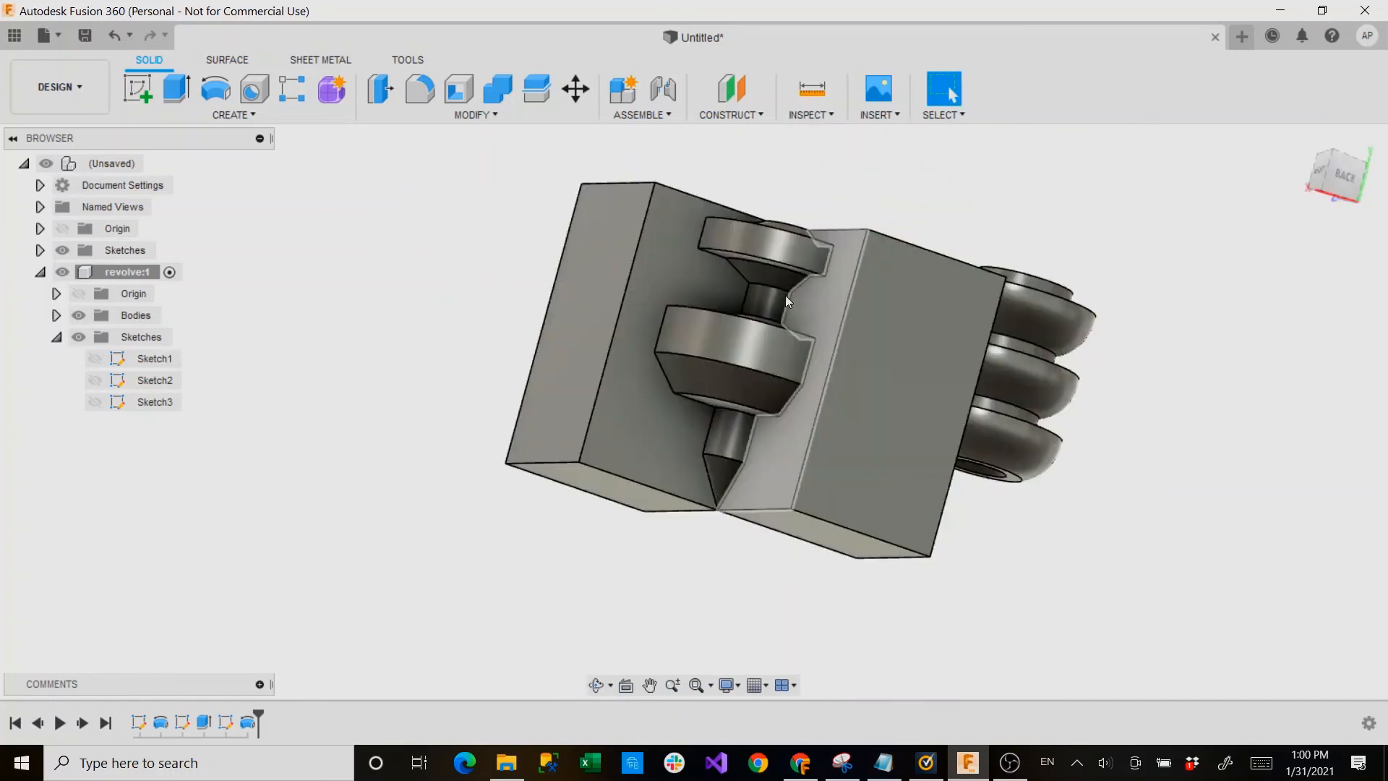
middle_click_drag(726, 336, 805, 280, "shift")
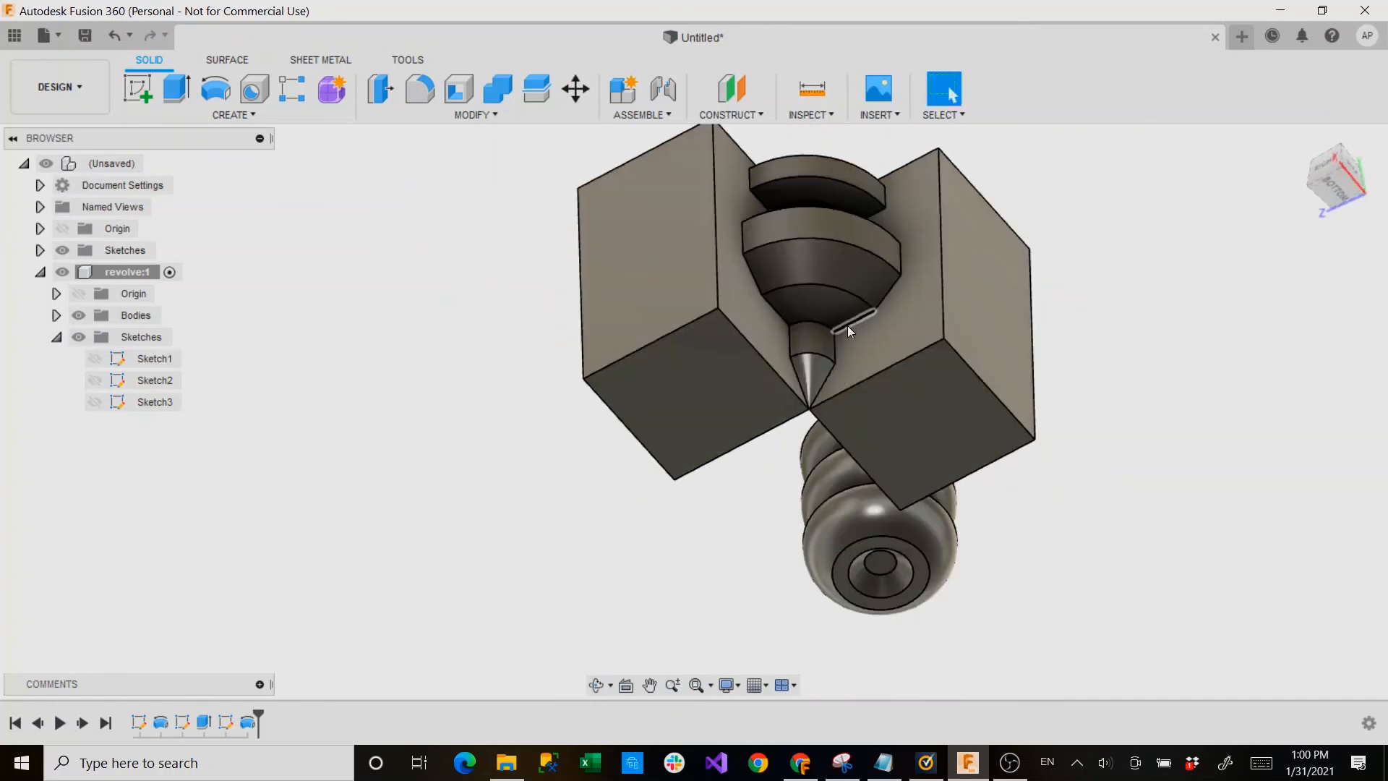
middle_click_drag(849, 329, 757, 473, "shift")
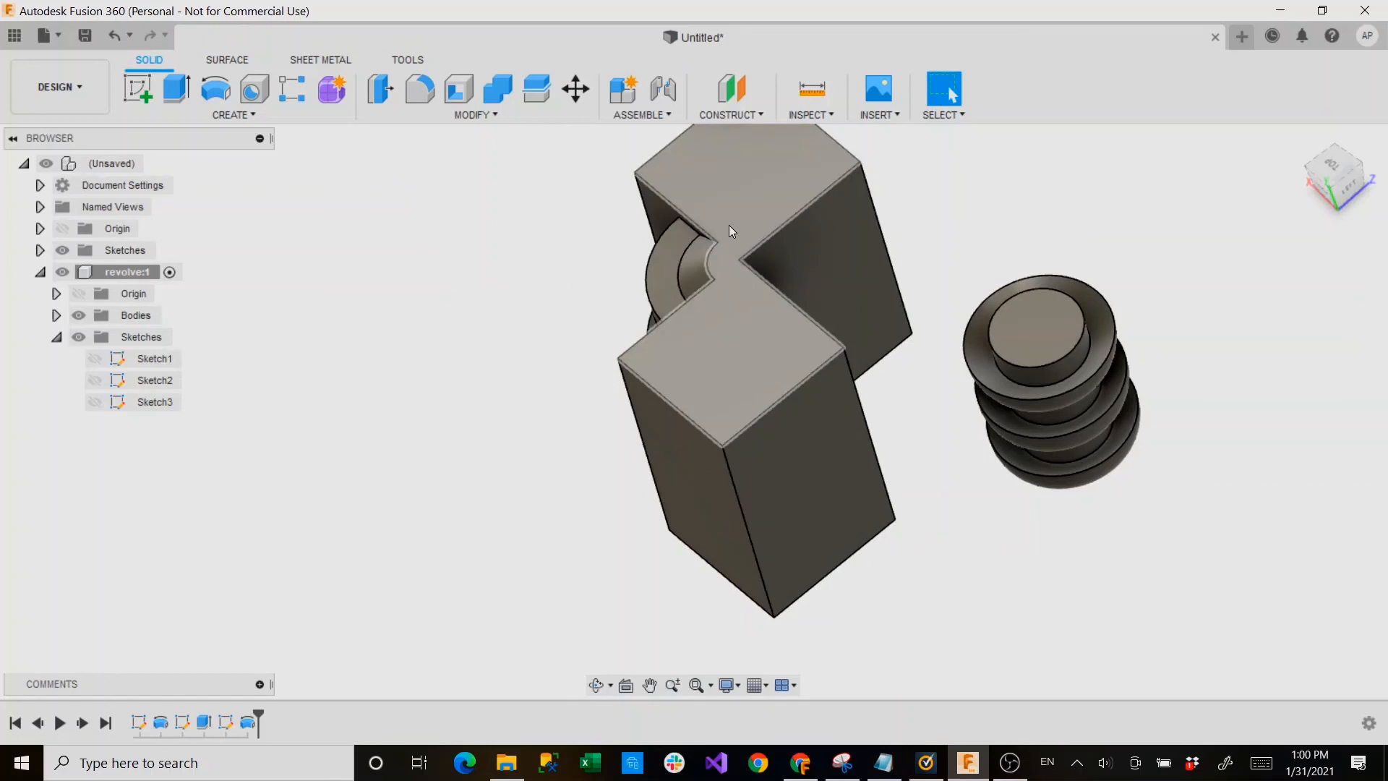
middle_click_drag(729, 229, 760, 289, "shift")
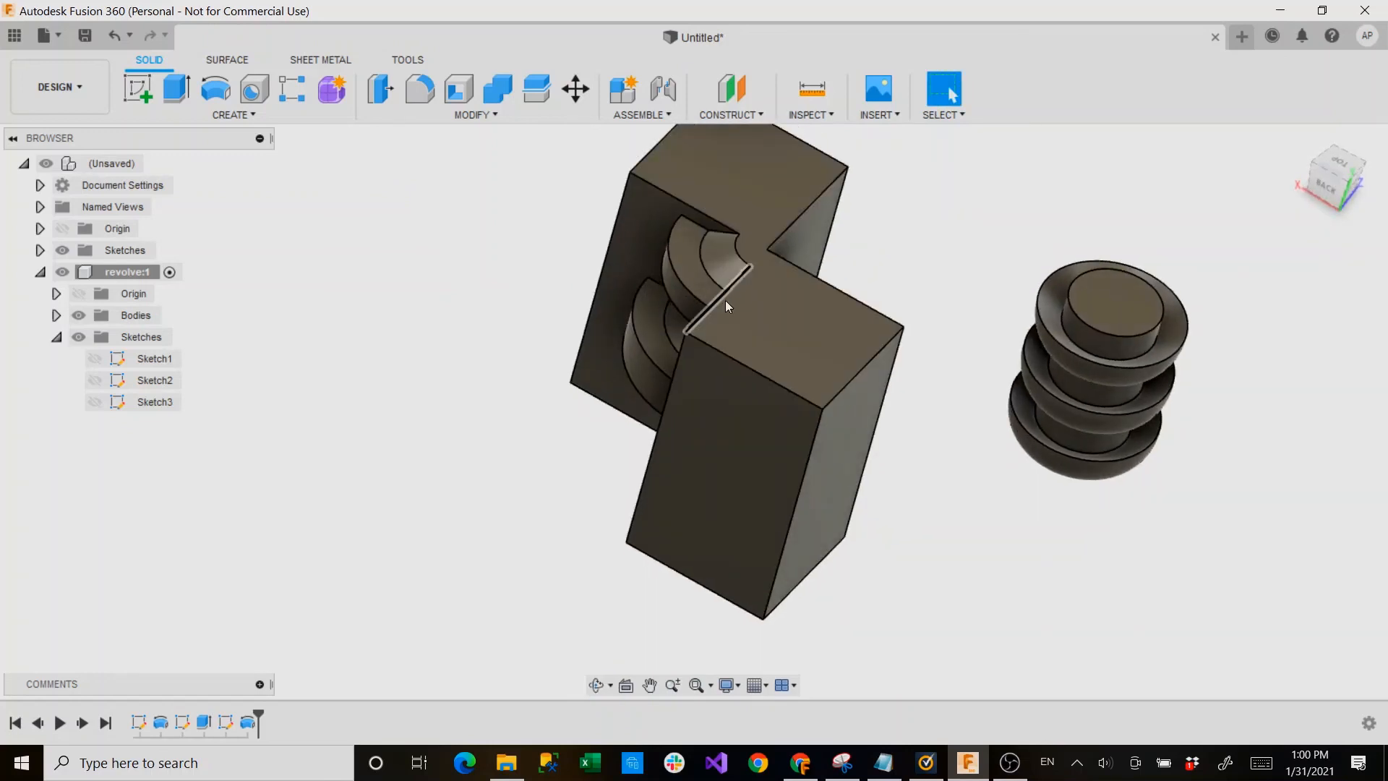
middle_click_drag(799, 423, 808, 314)
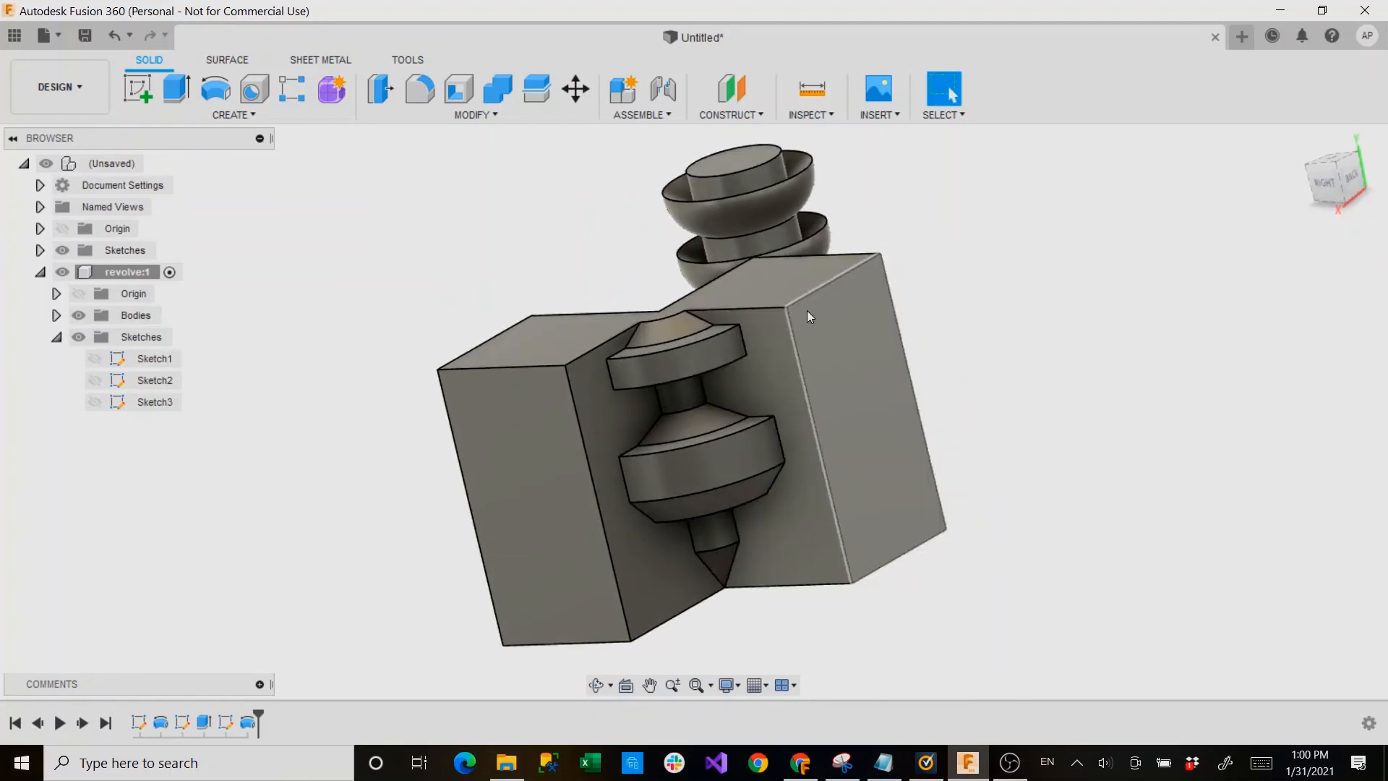